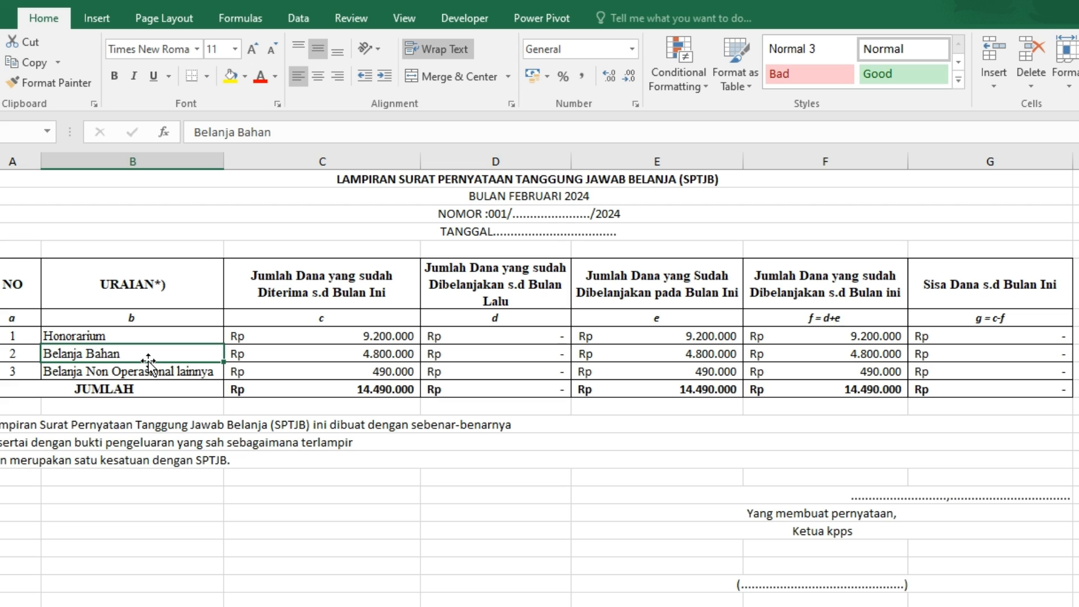
# Review the Honorarium, Belanja Bahan and Belanja Non Operasional lainnya items with their funds received up to this month.
pyautogui.click(140, 370)
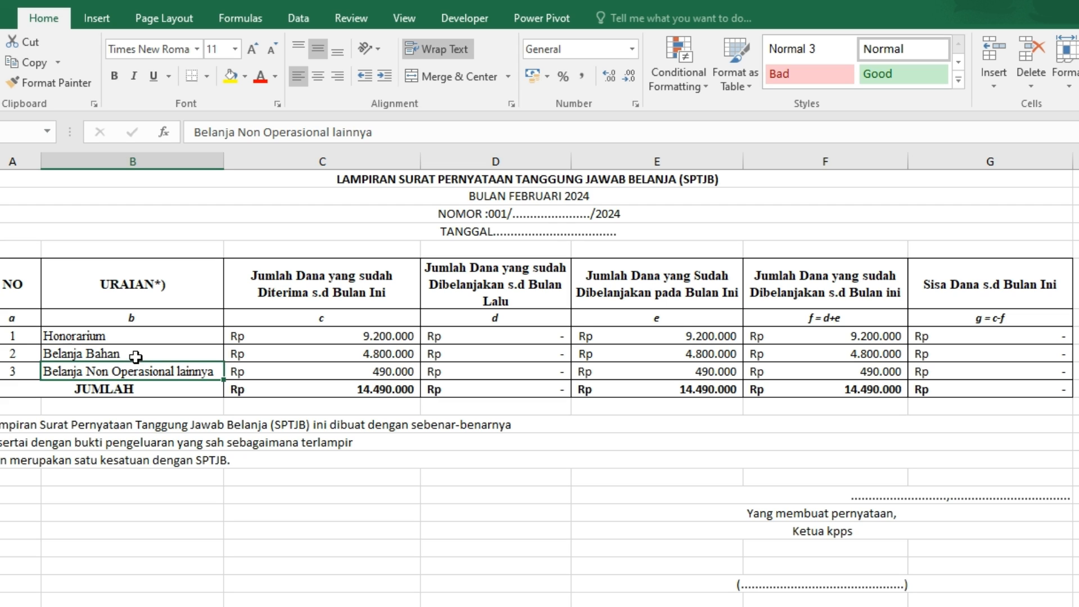
pyautogui.click(136, 356)
pyautogui.click(113, 338)
pyautogui.click(303, 338)
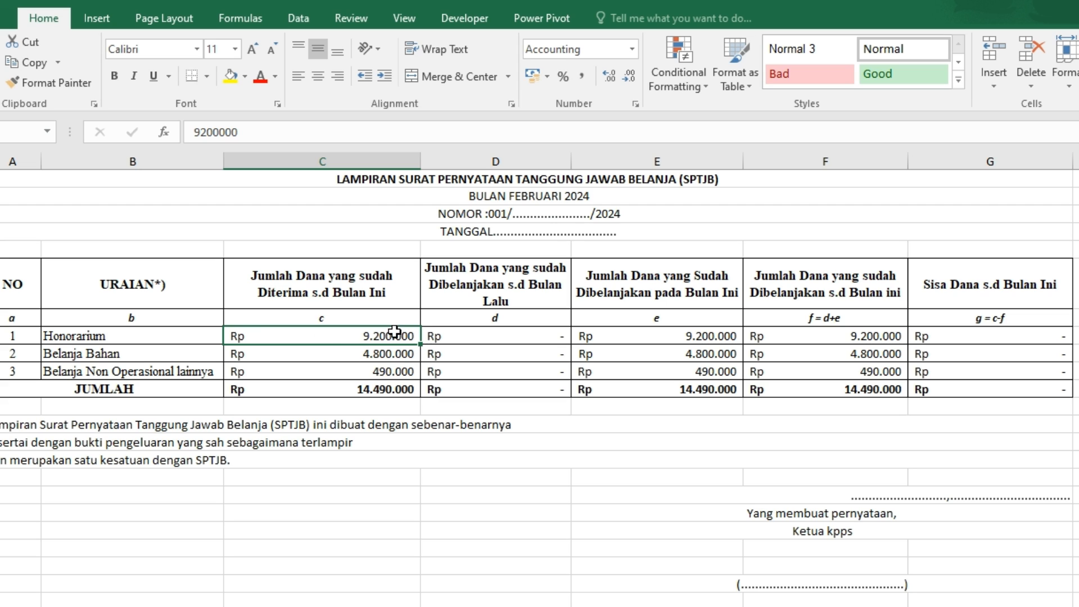
pyautogui.click(341, 353)
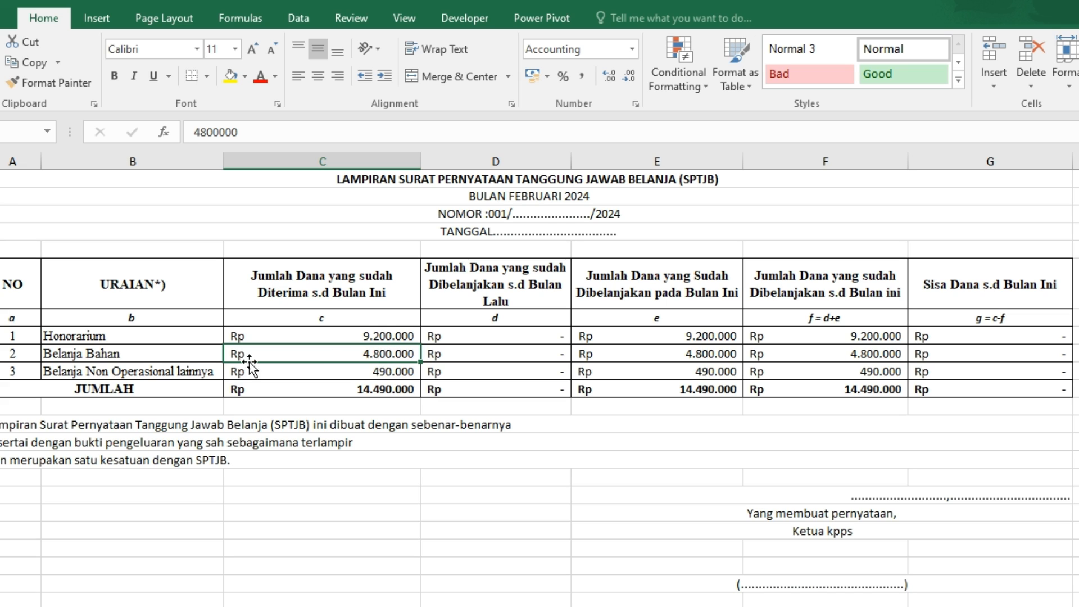
pyautogui.click(192, 370)
pyautogui.click(347, 373)
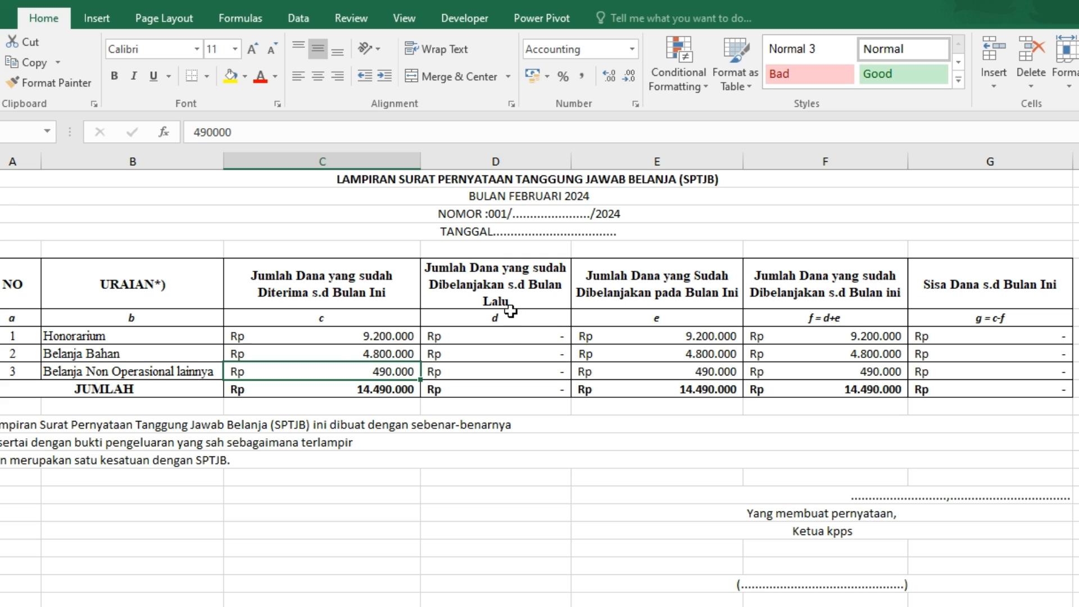
# Check the spending up to last month (column d) for each item and the total, alongside the funds received.
pyautogui.click(508, 336)
pyautogui.click(508, 354)
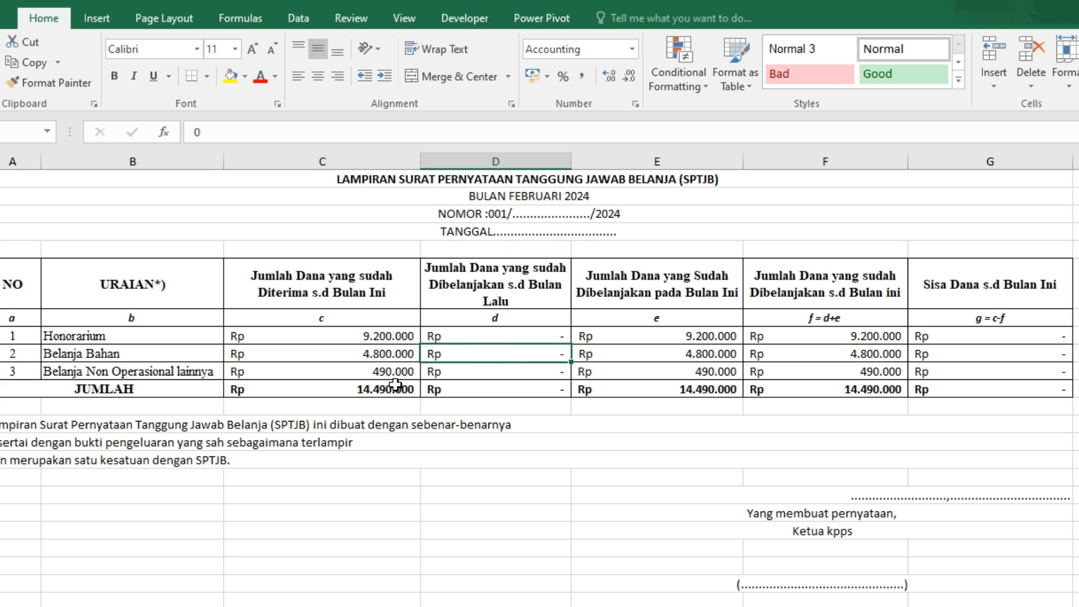
pyautogui.moveTo(345, 339); pyautogui.dragTo(353, 381)
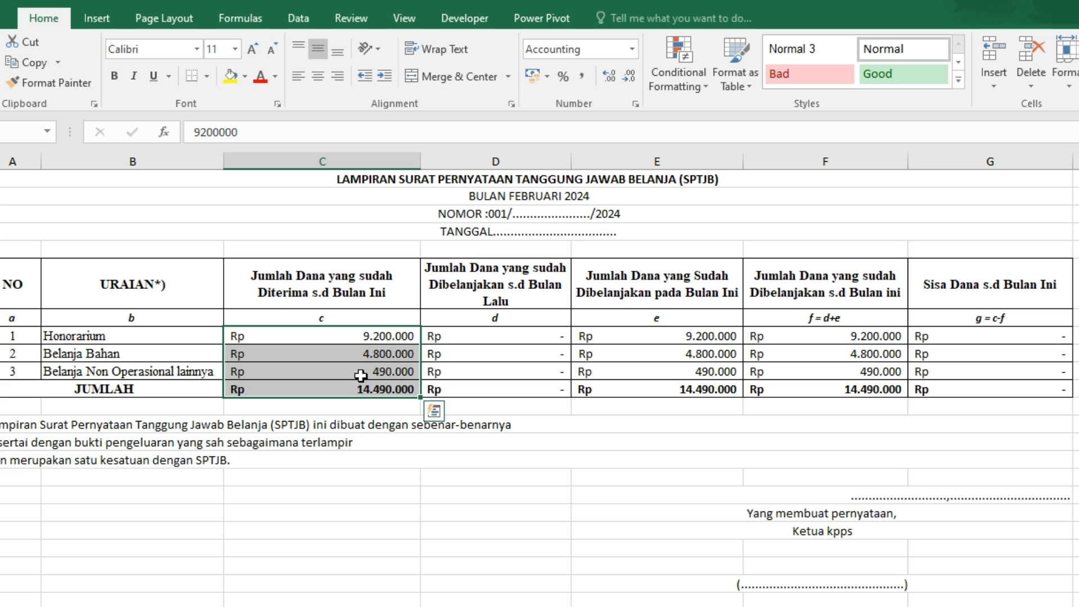
pyautogui.click(479, 340)
pyautogui.click(475, 356)
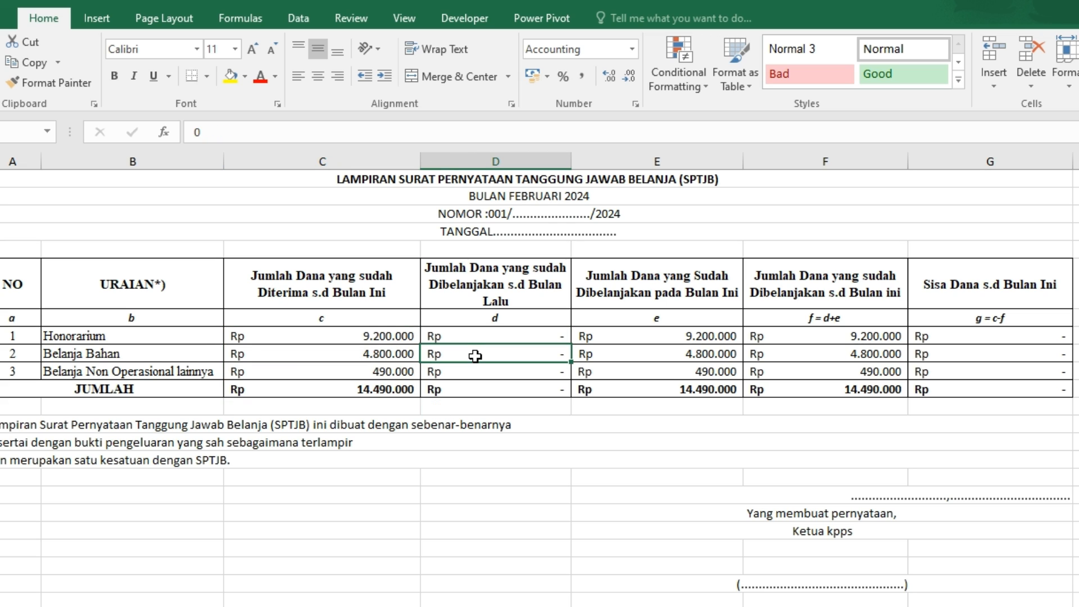
pyautogui.click(487, 372)
pyautogui.click(492, 388)
pyautogui.click(498, 338)
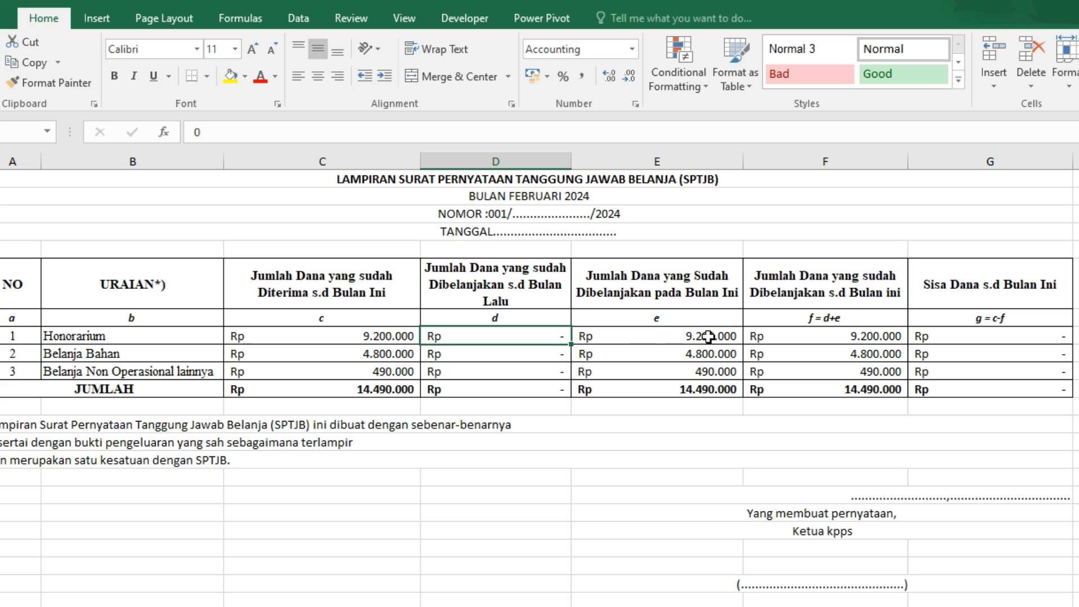
# Compare each item's spending this month (column e) with the funds received in column c, and inspect the spending total.
pyautogui.click(646, 337)
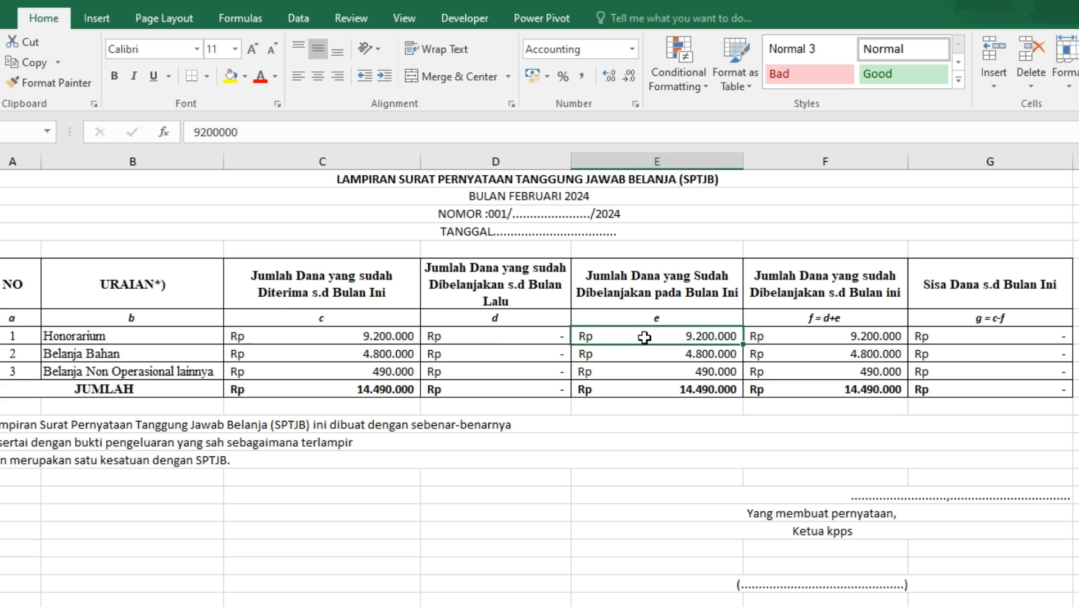
pyautogui.click(371, 340)
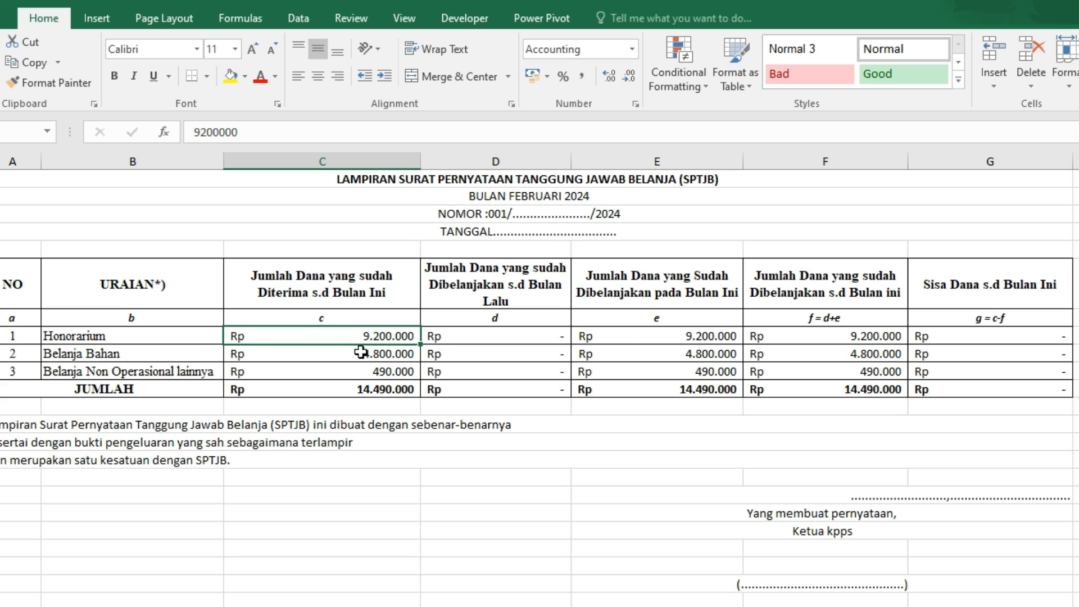
pyautogui.click(621, 353)
pyautogui.click(643, 337)
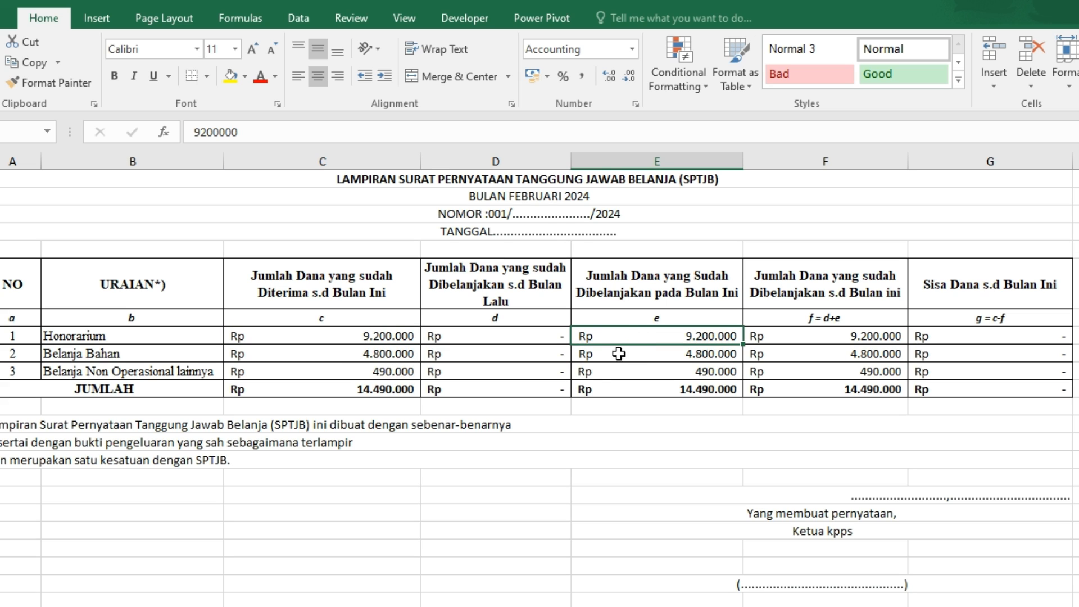
pyautogui.click(366, 338)
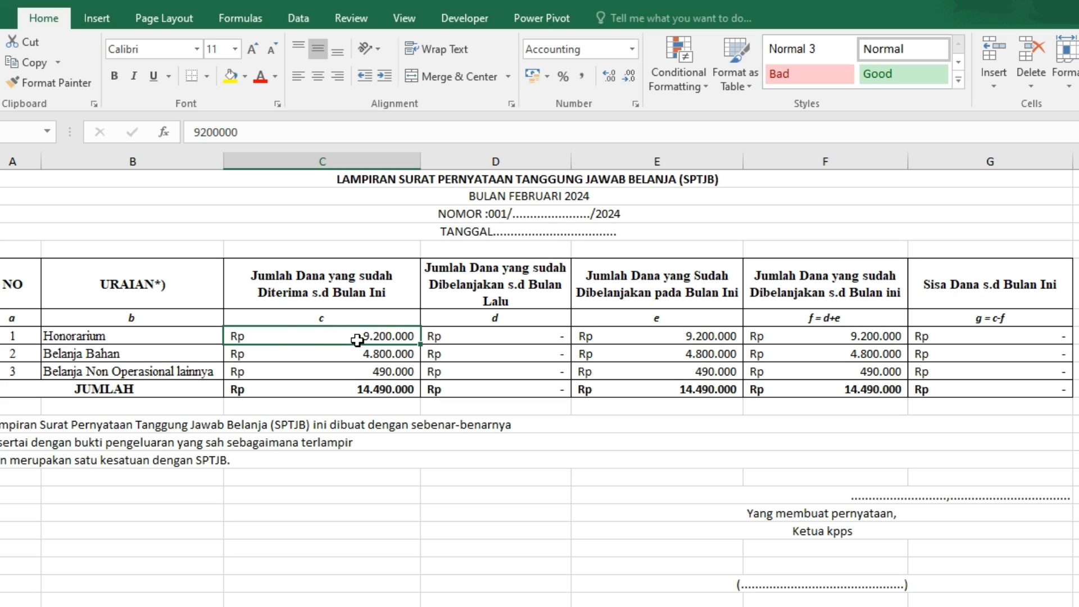
pyautogui.click(617, 338)
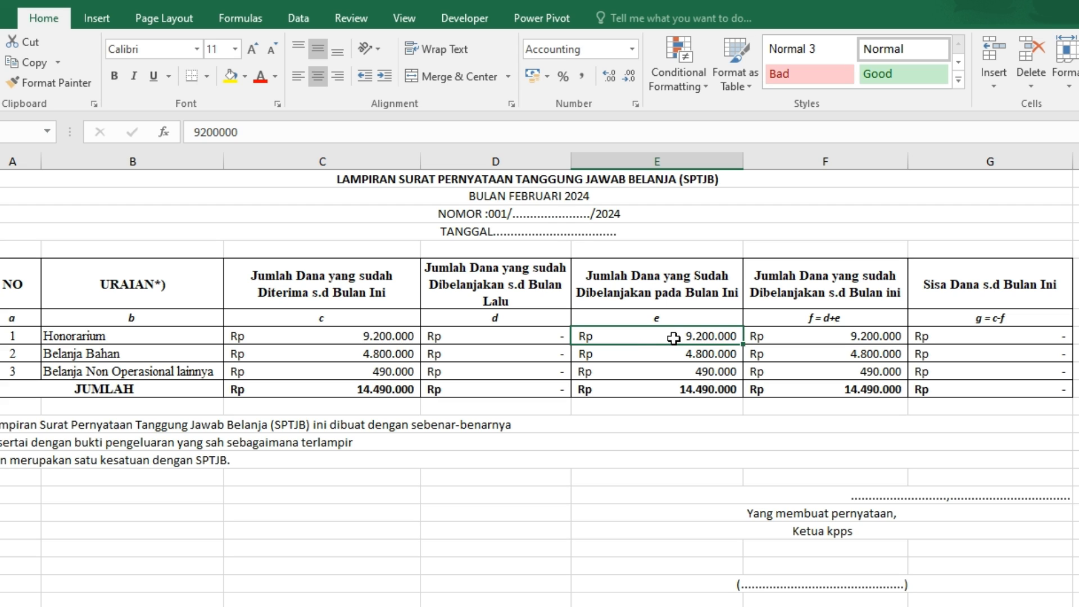
pyautogui.click(386, 356)
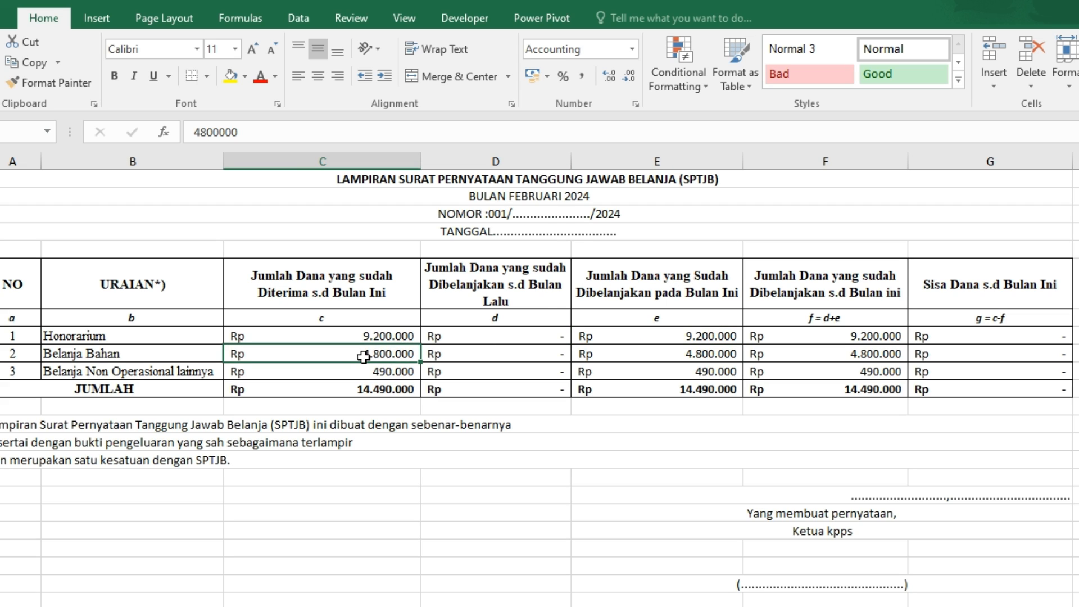
pyautogui.click(667, 353)
pyautogui.click(343, 356)
pyautogui.click(675, 359)
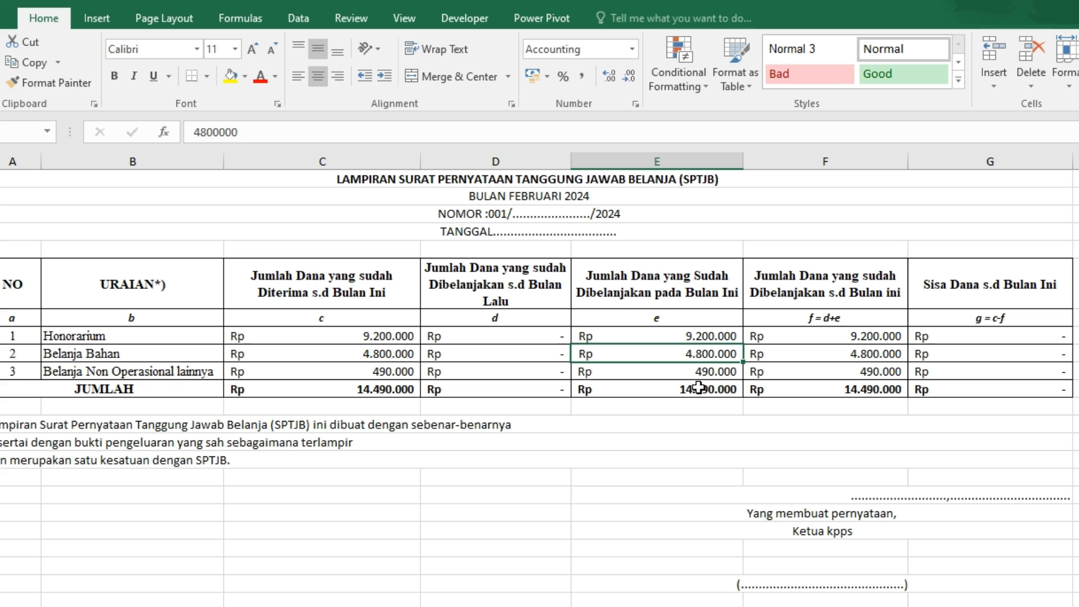
pyautogui.click(143, 375)
pyautogui.click(702, 377)
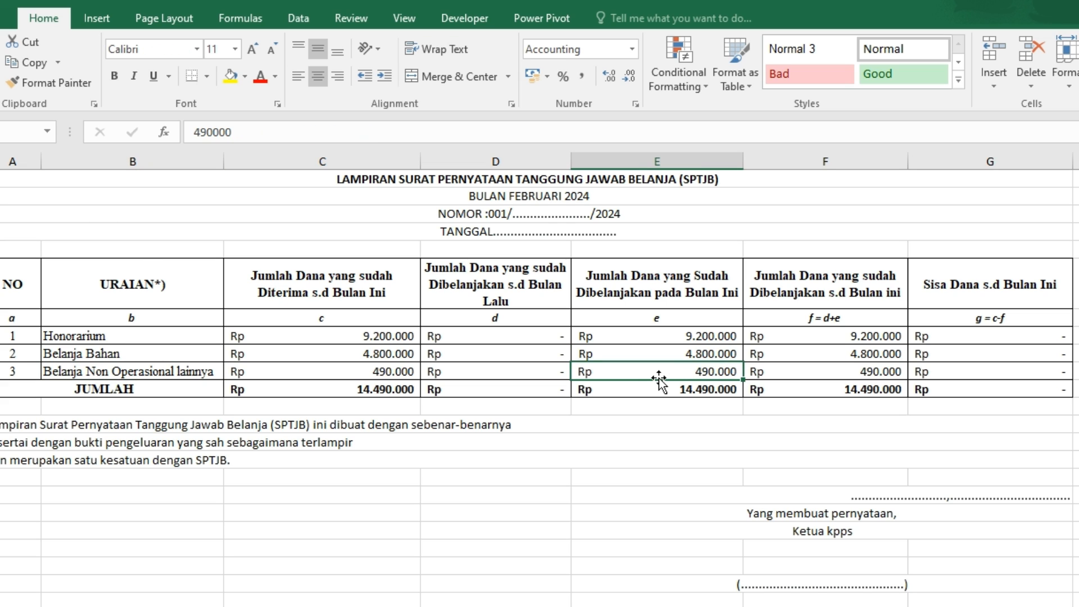
pyautogui.click(680, 392)
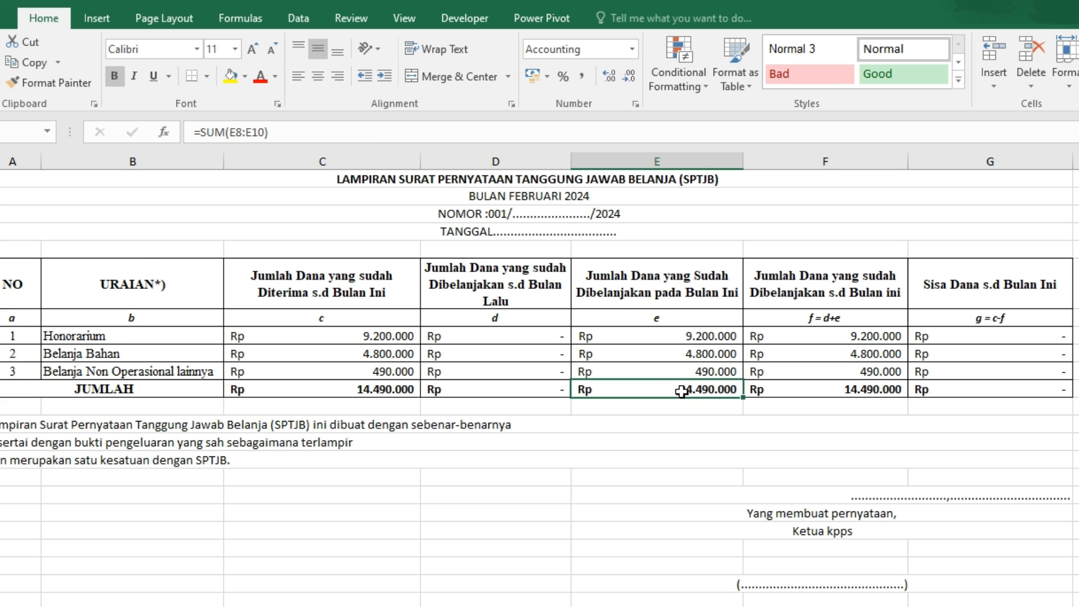
# Inspect the JUMLAH row and the formulas for cumulative spending (f = d+e) and remaining funds (g = c-f).
pyautogui.moveTo(385, 389); pyautogui.dragTo(869, 397)
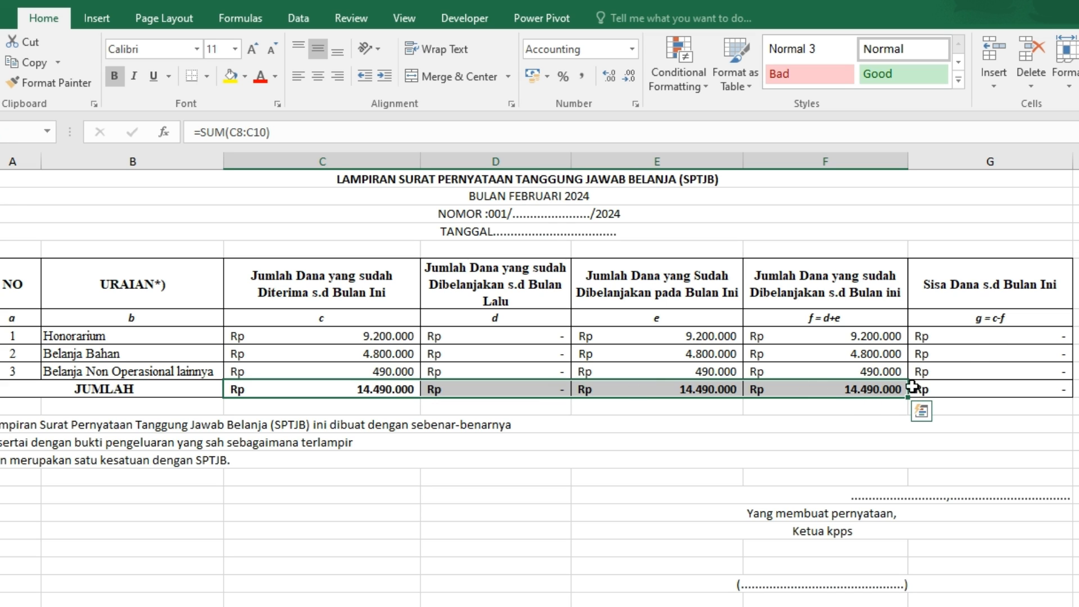
pyautogui.moveTo(988, 337); pyautogui.dragTo(989, 391)
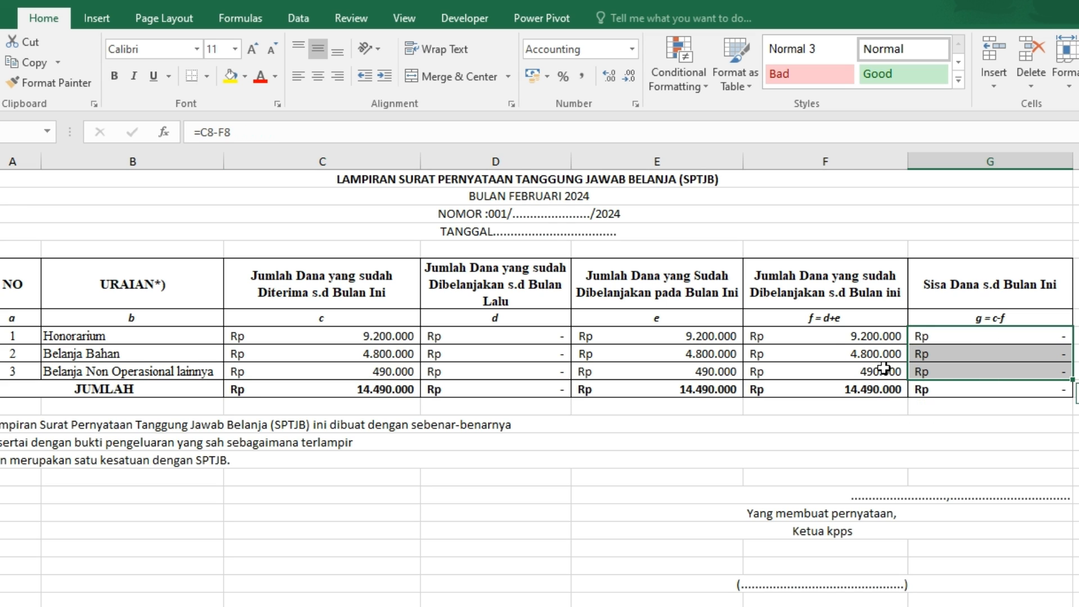
pyautogui.click(821, 339)
pyautogui.click(793, 321)
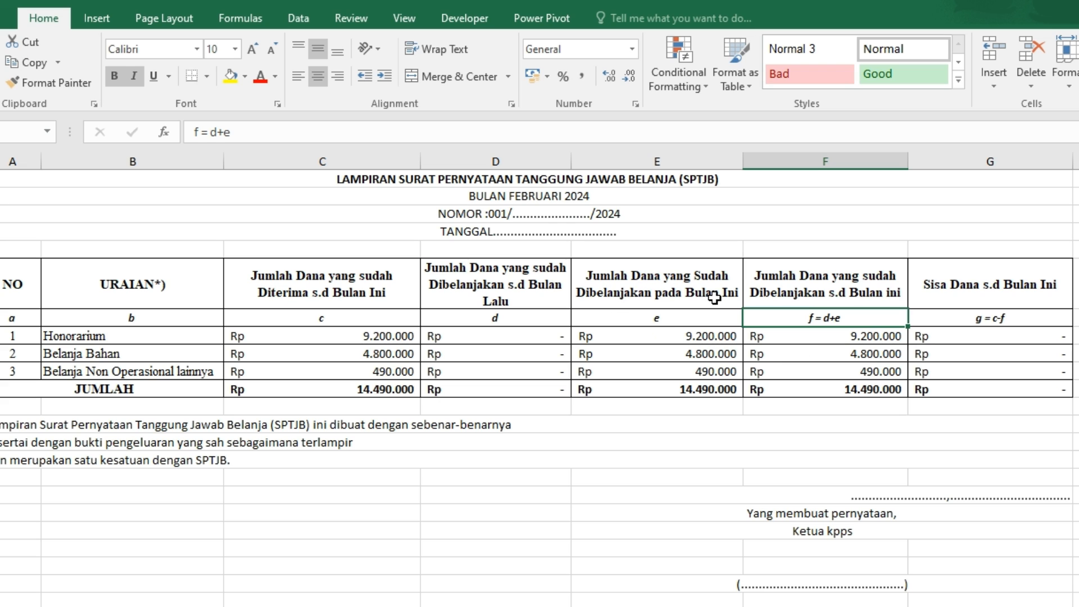
pyautogui.click(831, 339)
pyautogui.click(863, 353)
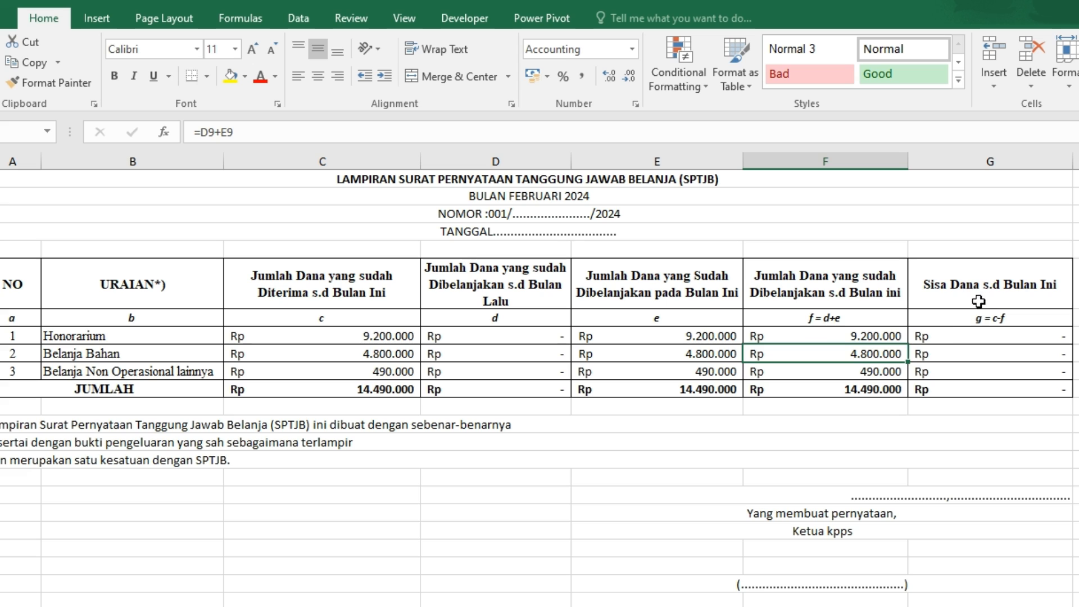
pyautogui.moveTo(957, 336); pyautogui.dragTo(940, 393)
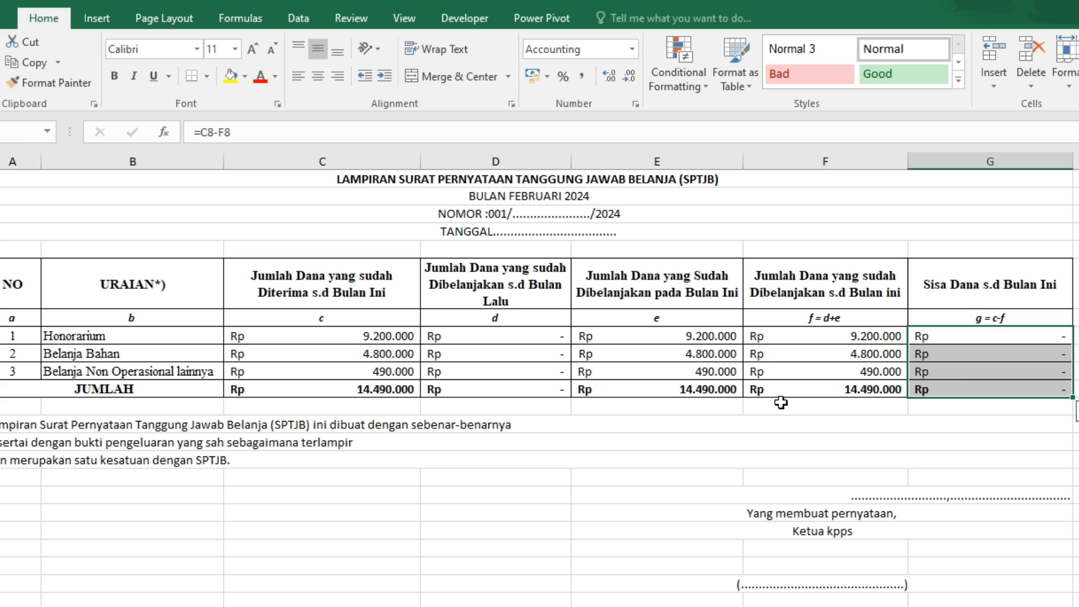
pyautogui.click(960, 374)
pyautogui.click(993, 356)
# Review the closing statement and the KPPS chair's signature block below the SPTJB table.
pyautogui.scroll(-2, 802, 457)
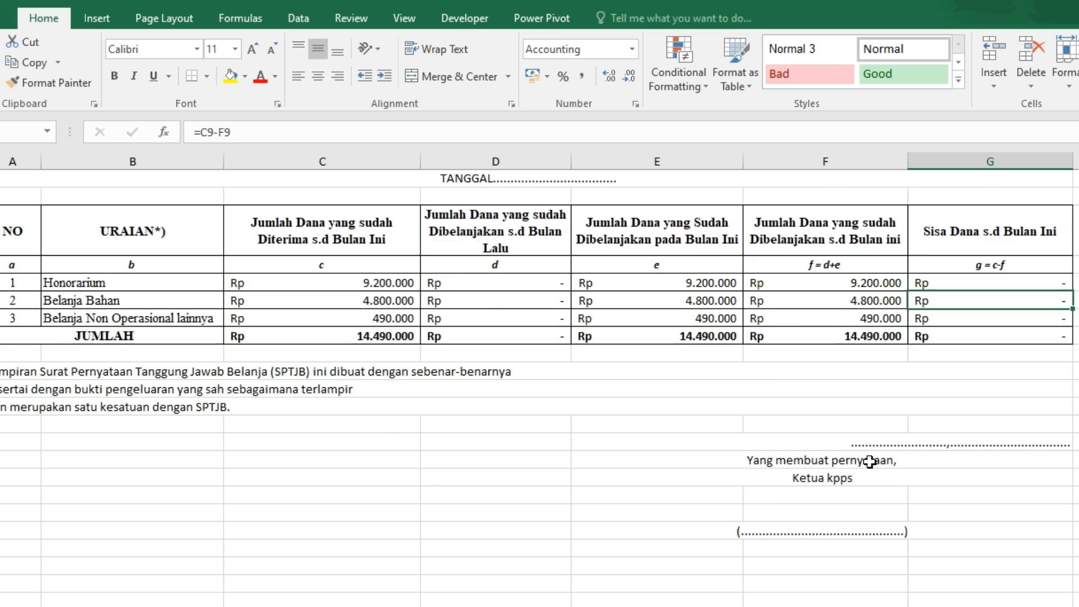
pyautogui.click(829, 377)
pyautogui.click(854, 404)
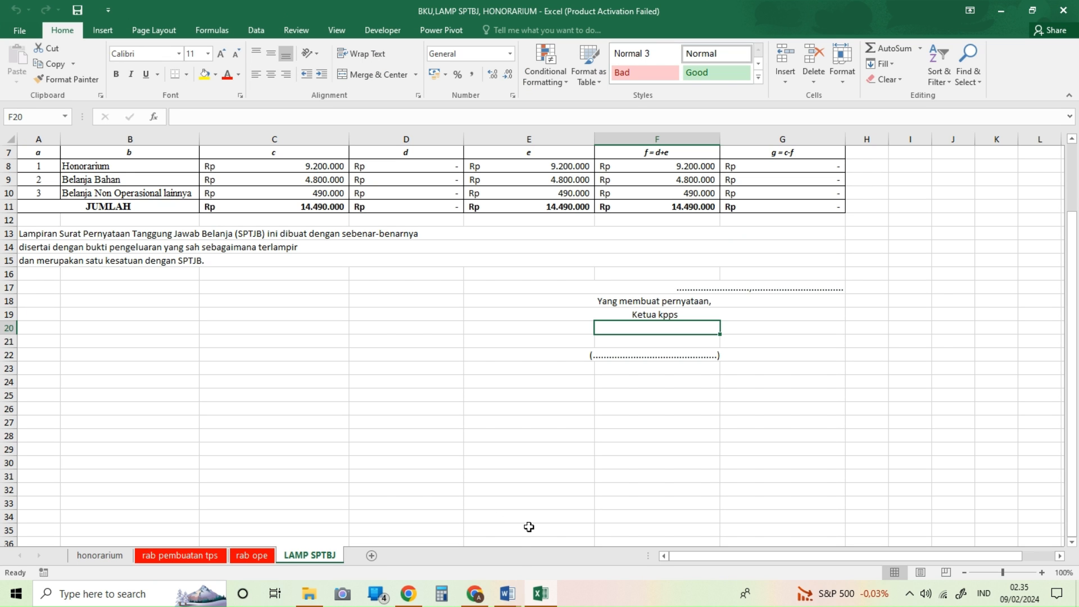
# Switch to Word to consult the CEKLIS SUSUNAN SPJ KPPS checklist, and return to the LAMP SPTBJ sheet in Excel.
pyautogui.click(509, 594)
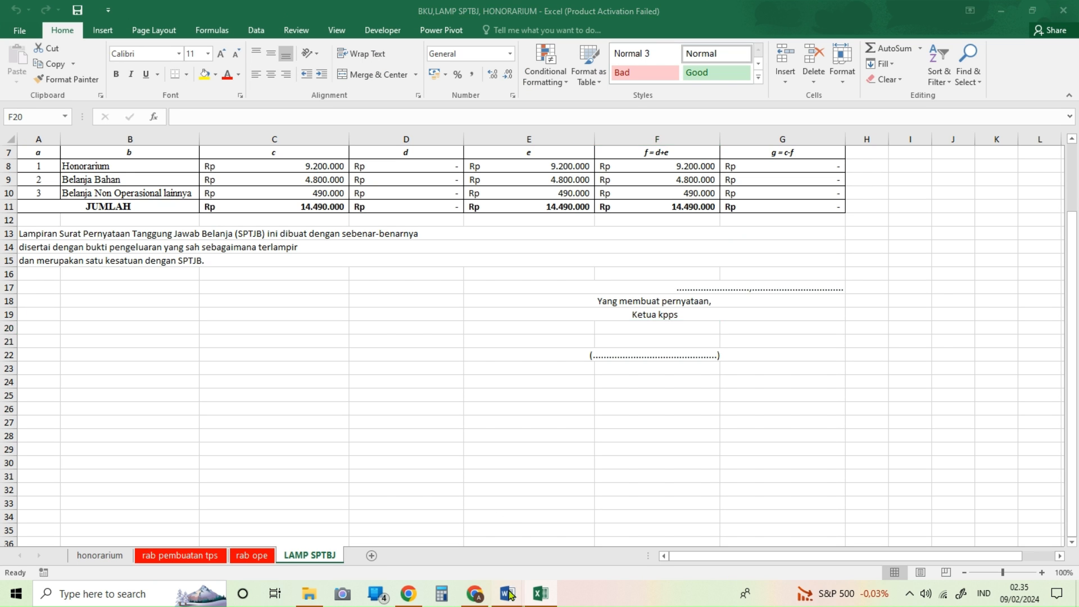
pyautogui.click(508, 562)
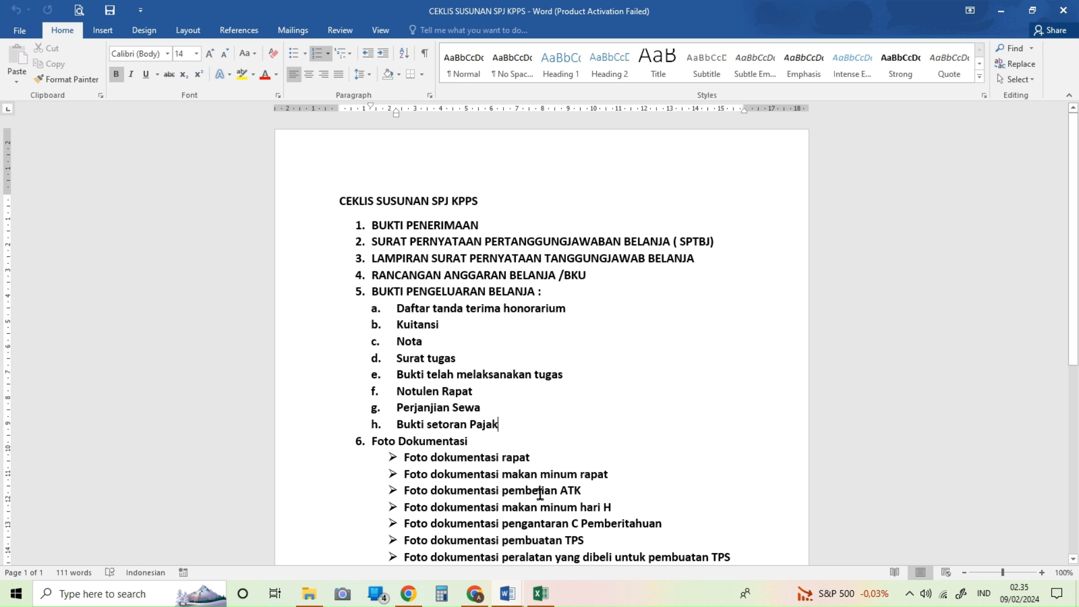
pyautogui.click(540, 594)
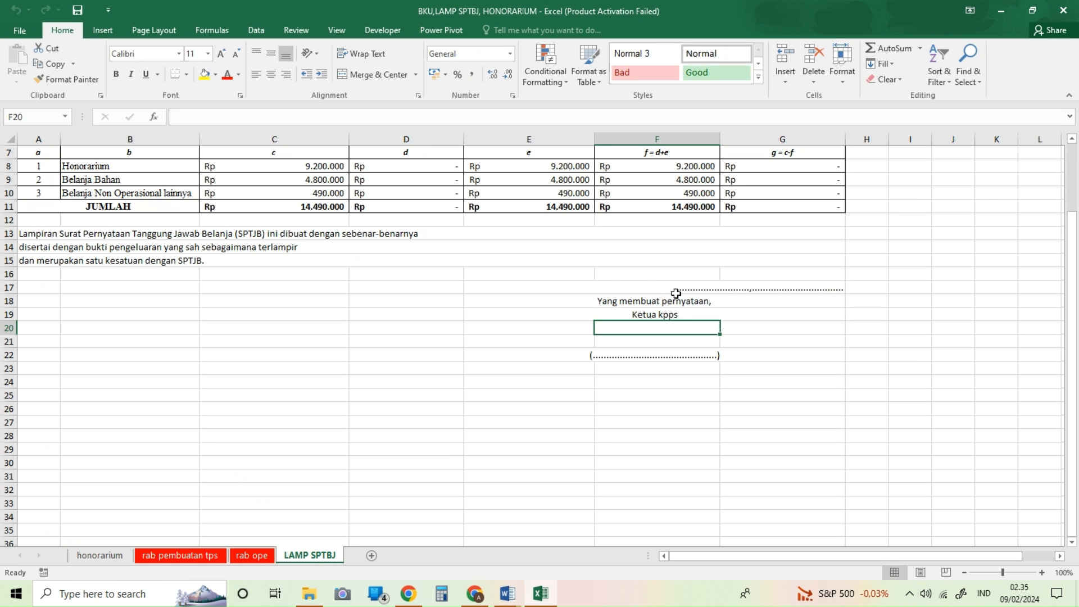
pyautogui.scroll(2, 506, 301)
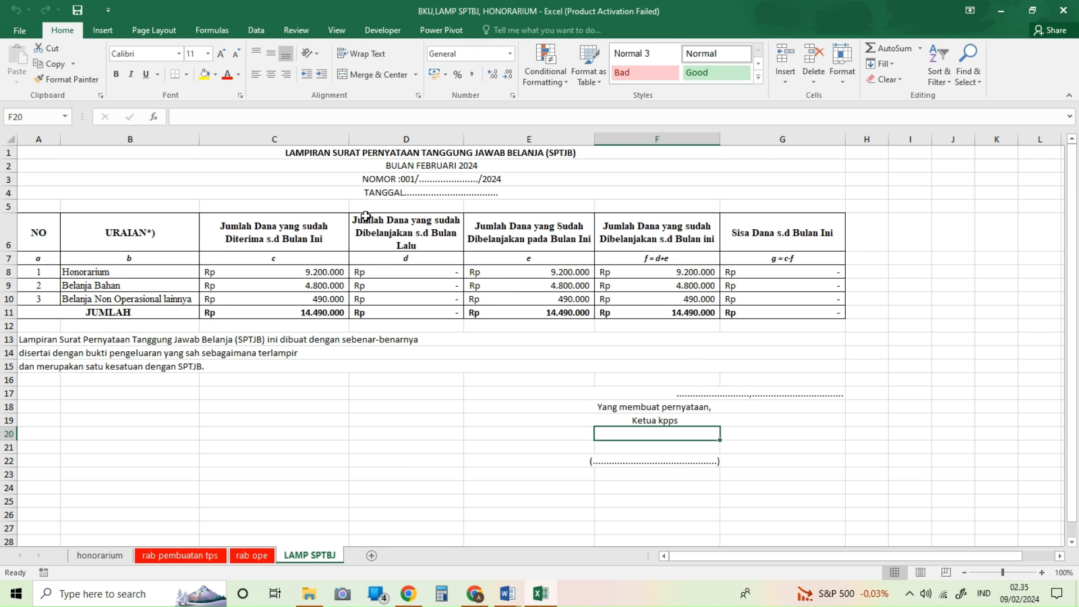
# Open the rab pembuatan tps sheet and examine its BELANJA BAHAN heading and the budget items beneath it.
pyautogui.click(181, 556)
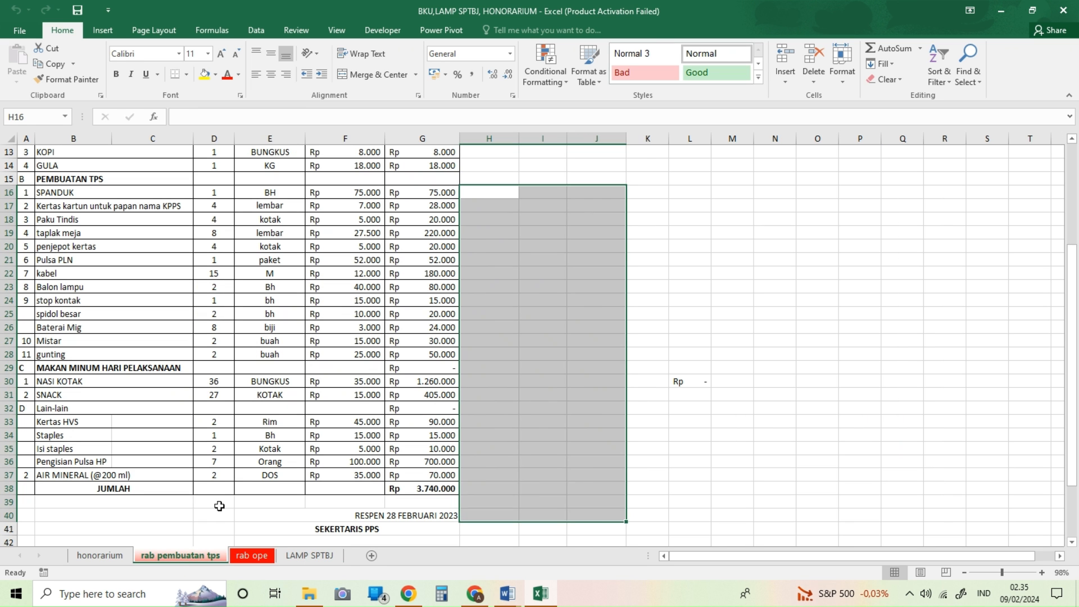
pyautogui.click(250, 474)
pyautogui.scroll(3, 209, 463)
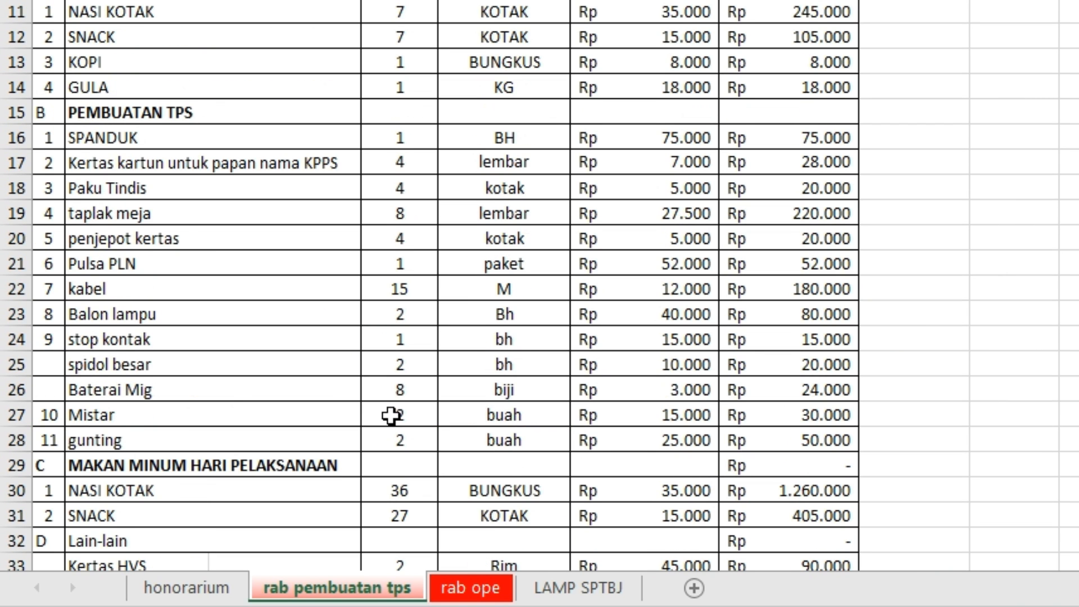
pyautogui.scroll(1, 390, 416)
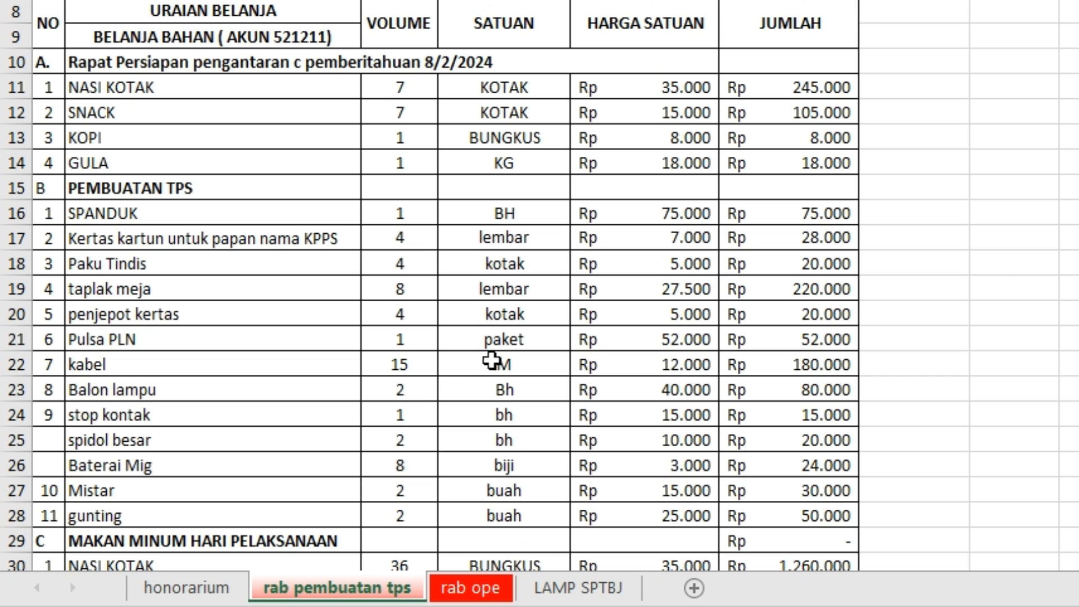
pyautogui.click(224, 43)
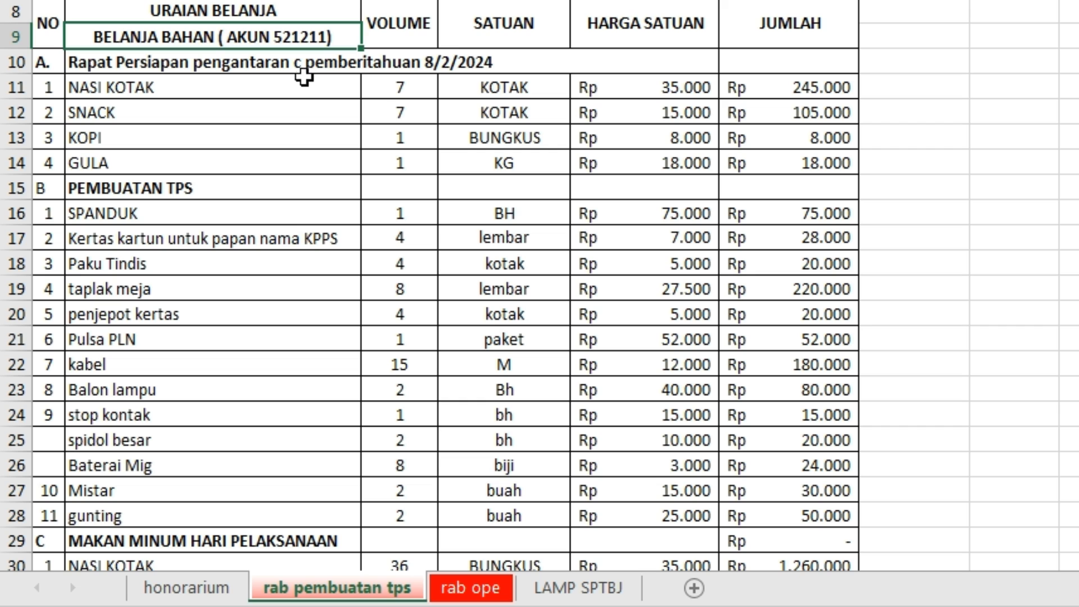
# On the rab ope sheet, add the word NON to the "BELANJA BAHAN operasional lainnya" heading.
pyautogui.click(471, 587)
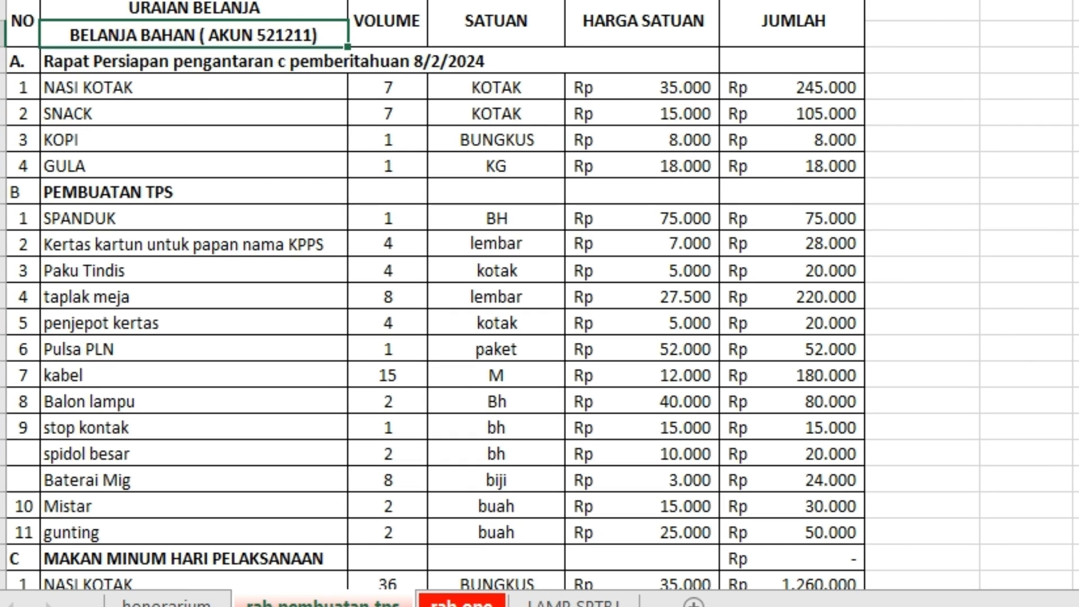
pyautogui.click(230, 71)
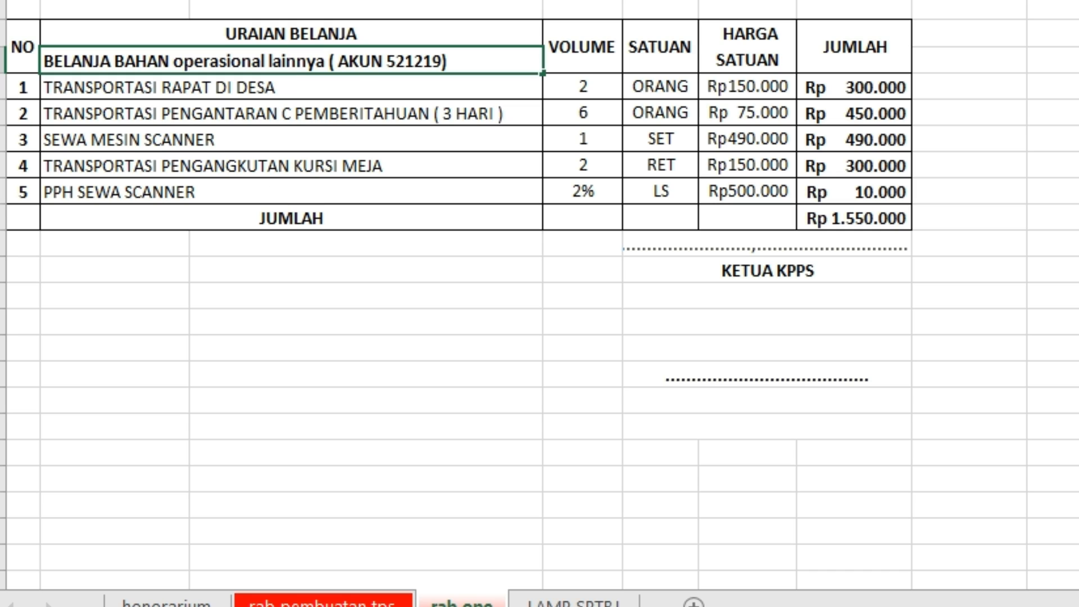
pyautogui.write('NON')
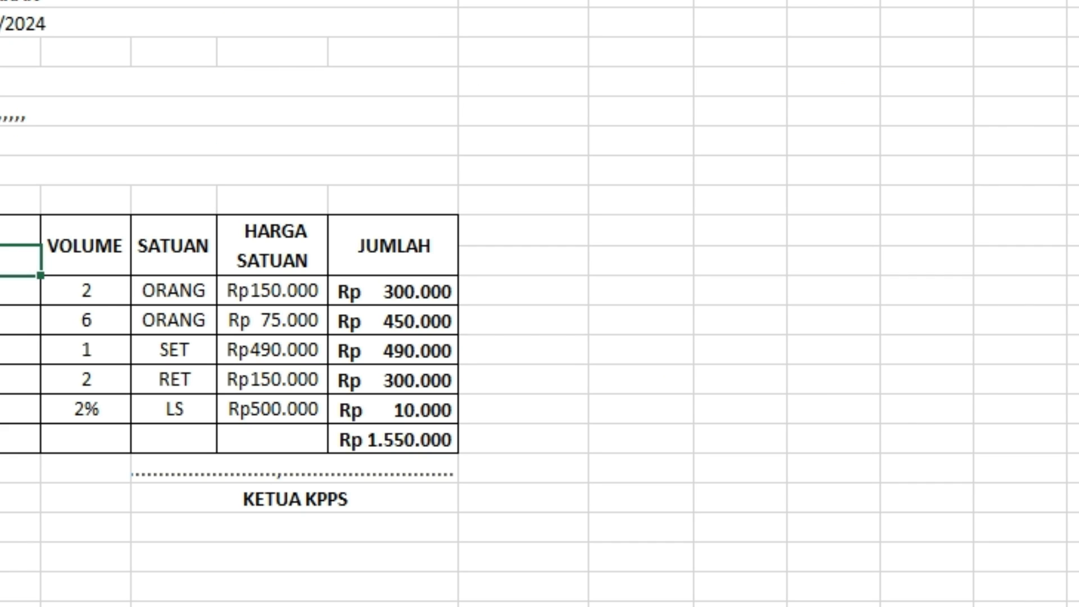
# Switch to Word and review the SPTJB statement letter from its fund amount back up to the title.
pyautogui.click(3, 260)
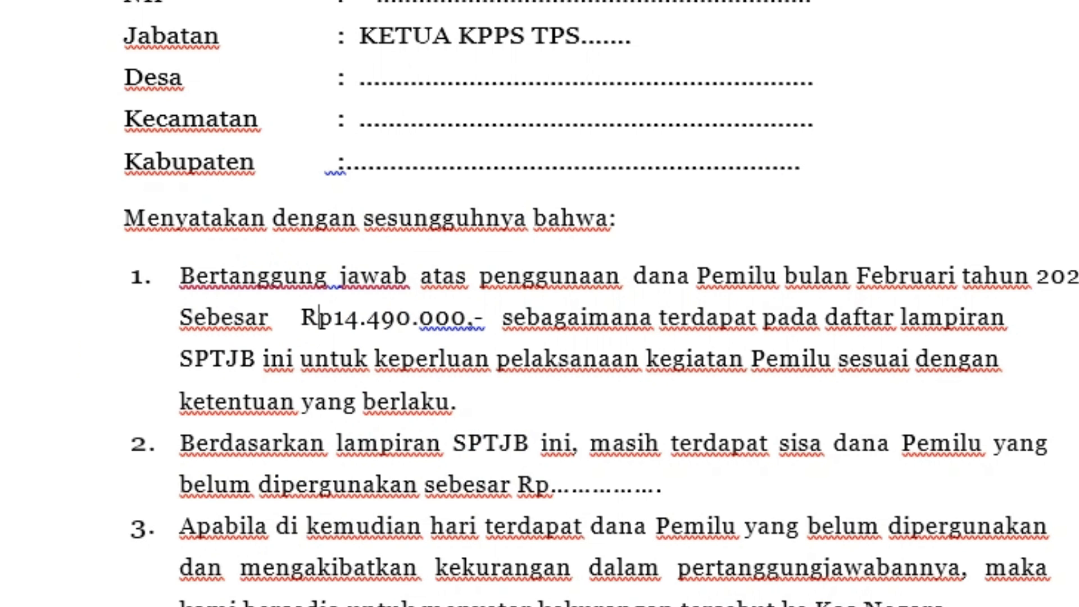
pyautogui.scroll(15, 716, 387)
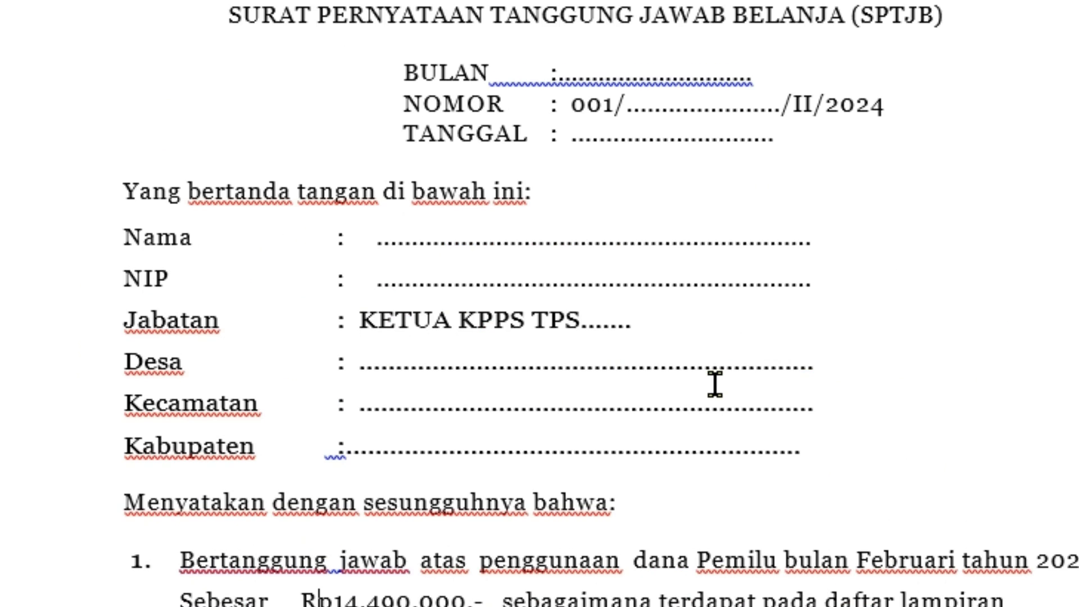
pyautogui.scroll(14, 716, 388)
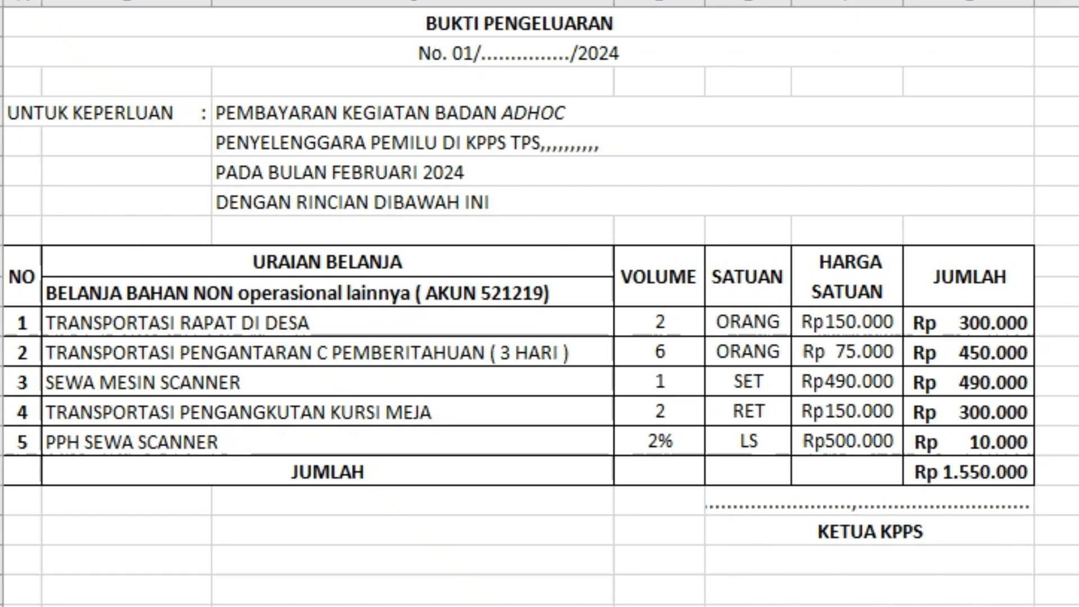
# Return to Excel and look over the BELANJA BAHAN ( AKUN 521211) budget list on the rab pembuatan tps sheet.
pyautogui.click(327, 293)
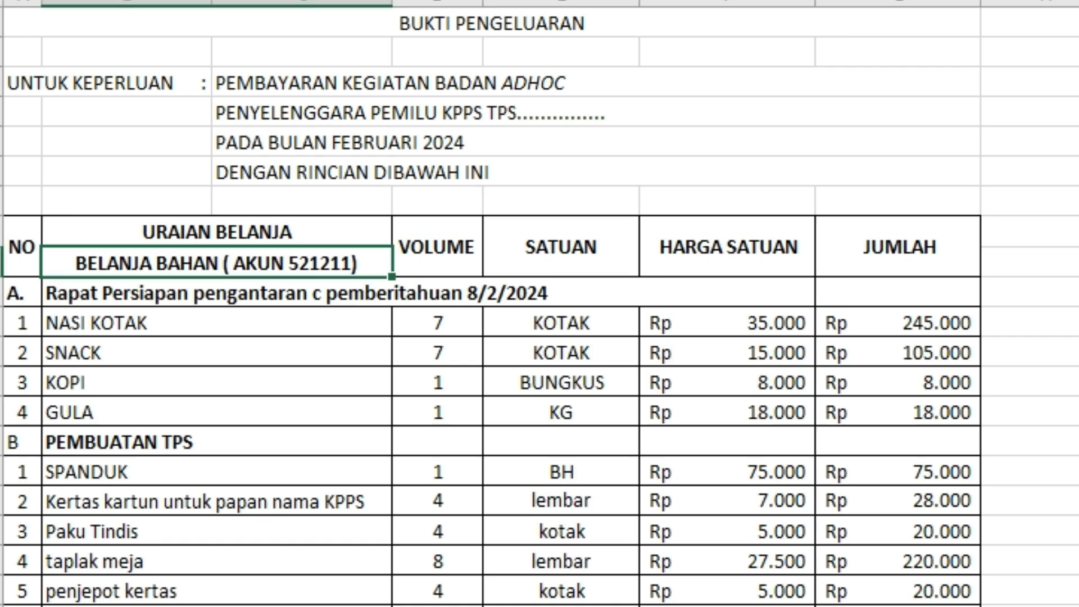
pyautogui.scroll(-7, 505, 303)
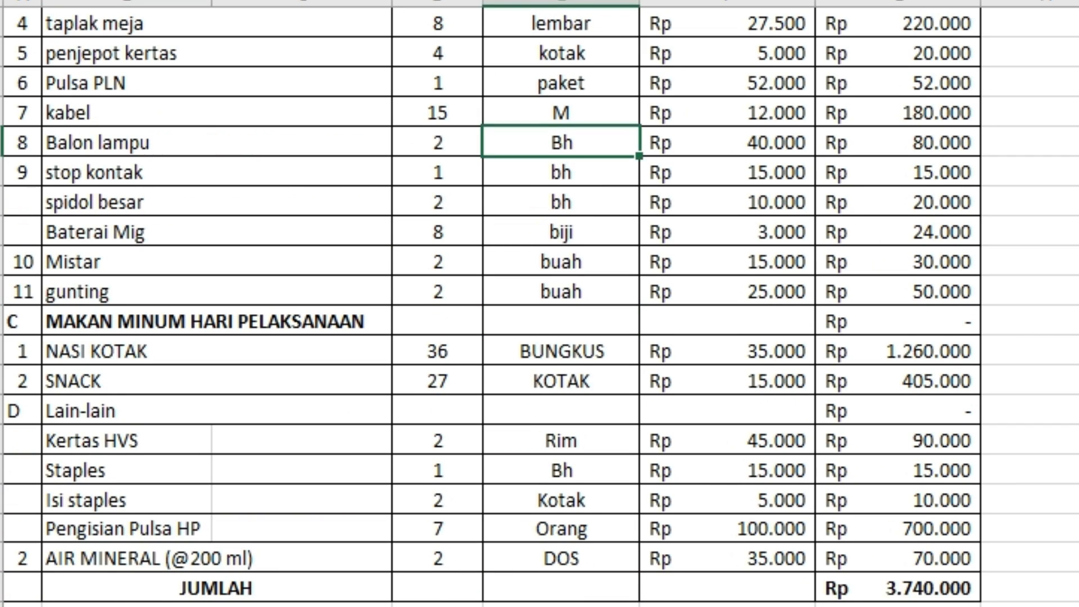
pyautogui.scroll(7, 138, 263)
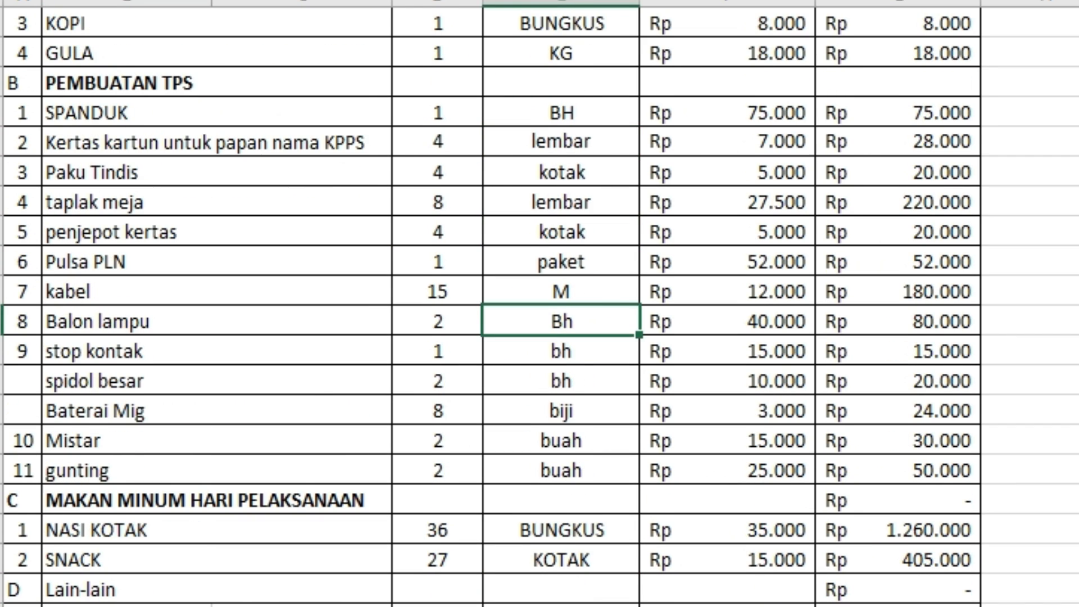
pyautogui.click(141, 264)
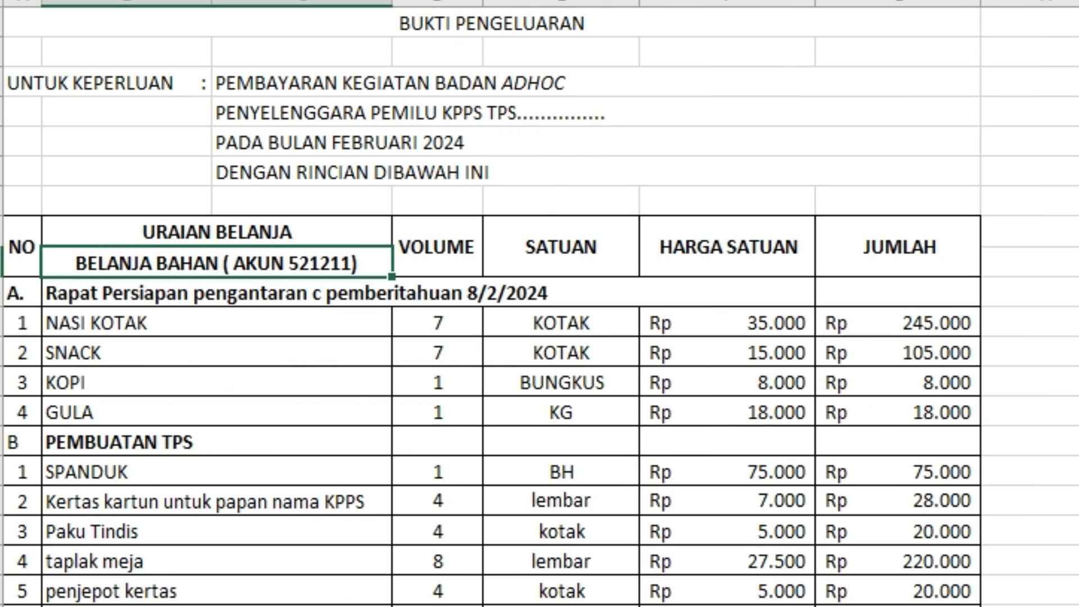
pyautogui.scroll(-2, 301, 519)
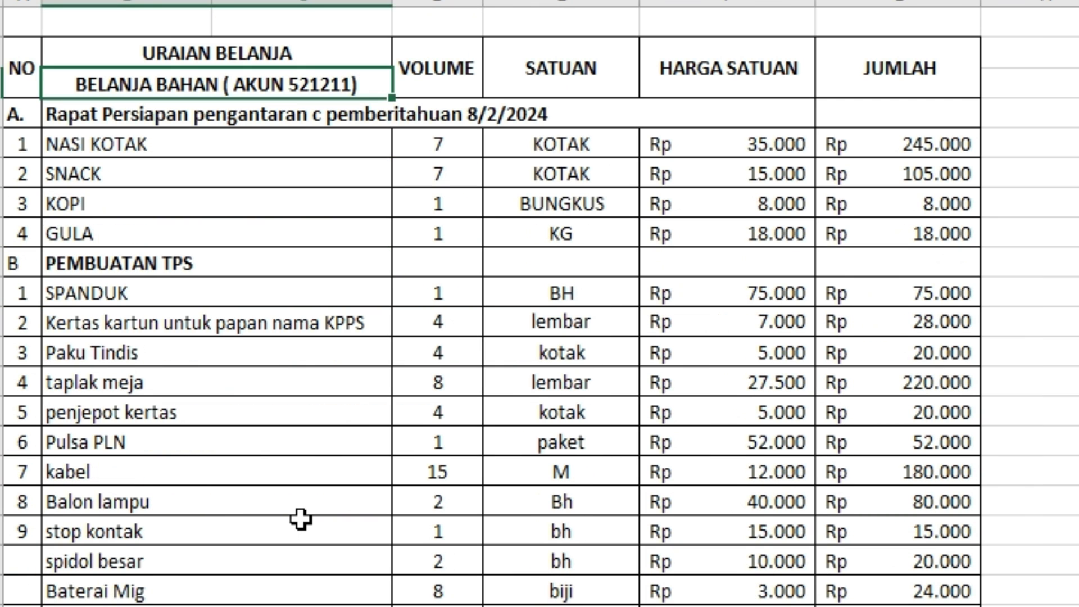
pyautogui.scroll(2, 301, 519)
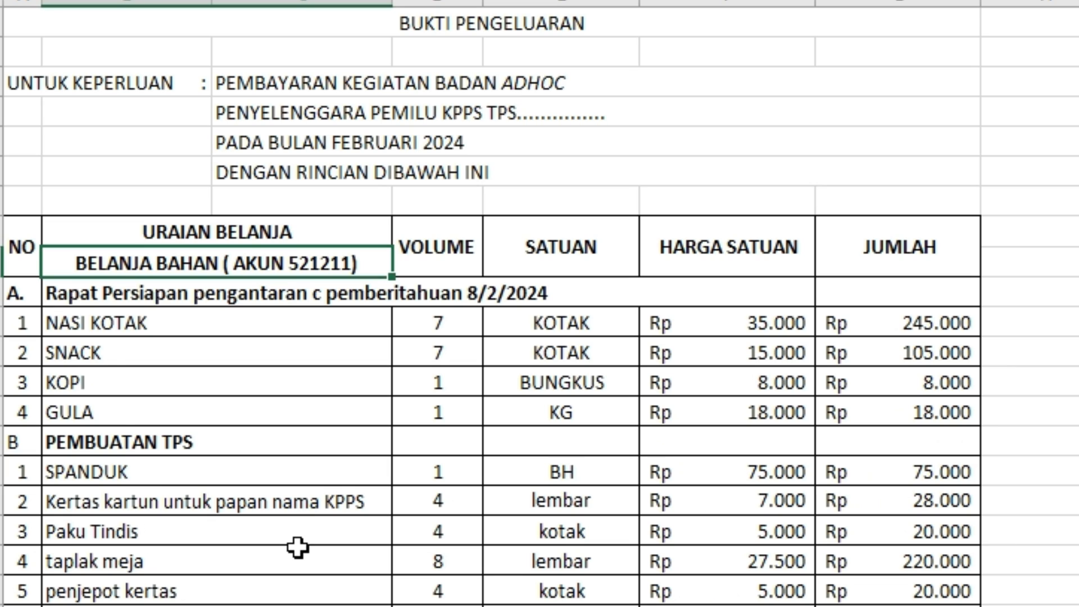
# Examine section A's meeting preparation heading and its items NASI KOTAK, SNACK, KOPI and GULA.
pyautogui.click(70, 295)
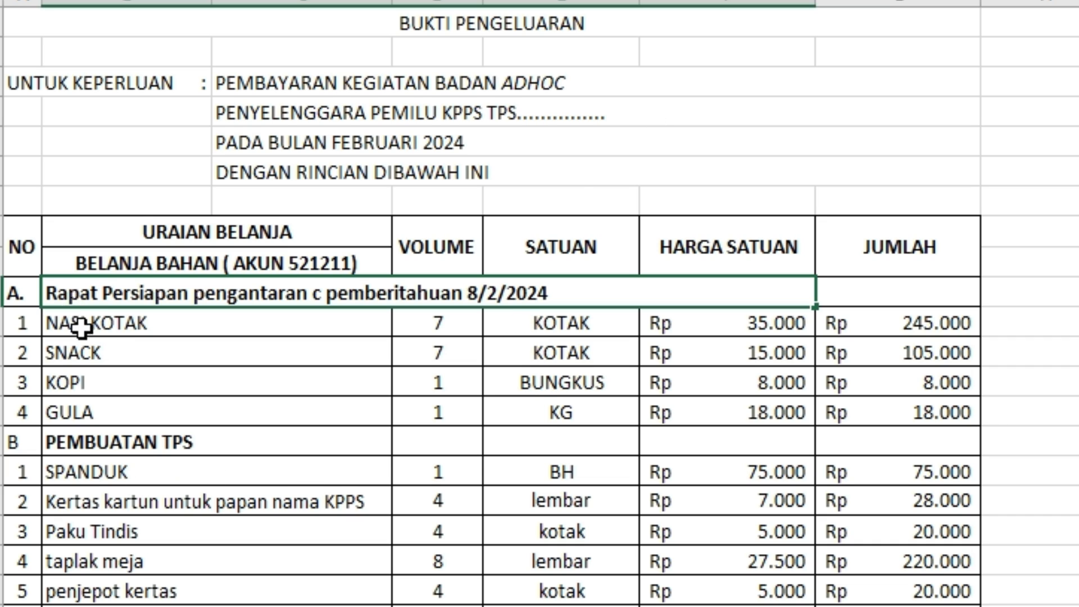
pyautogui.click(109, 353)
pyautogui.click(147, 382)
pyautogui.click(137, 434)
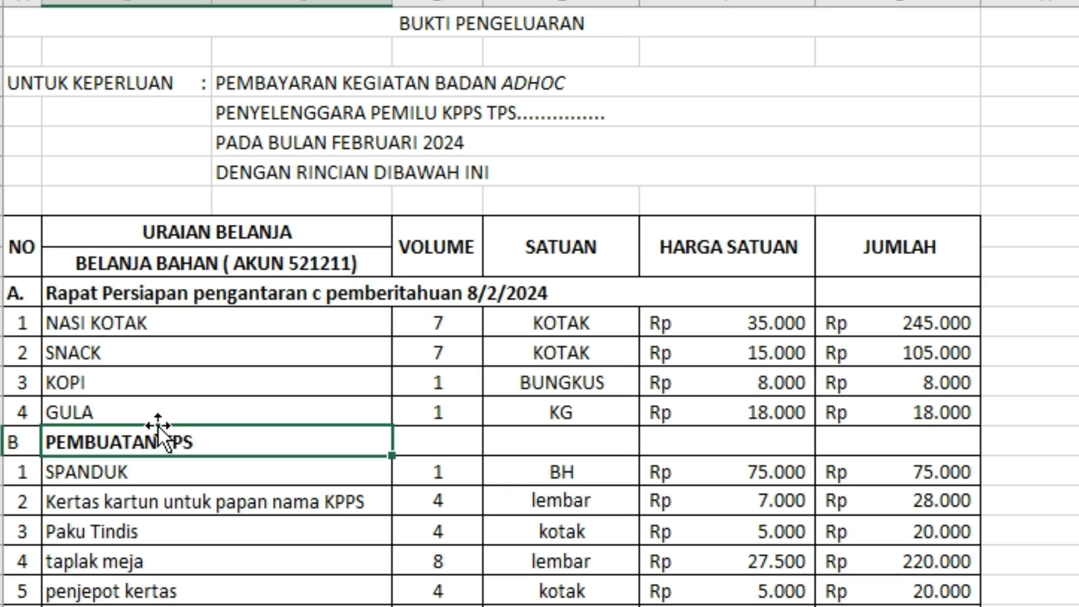
pyautogui.click(135, 331)
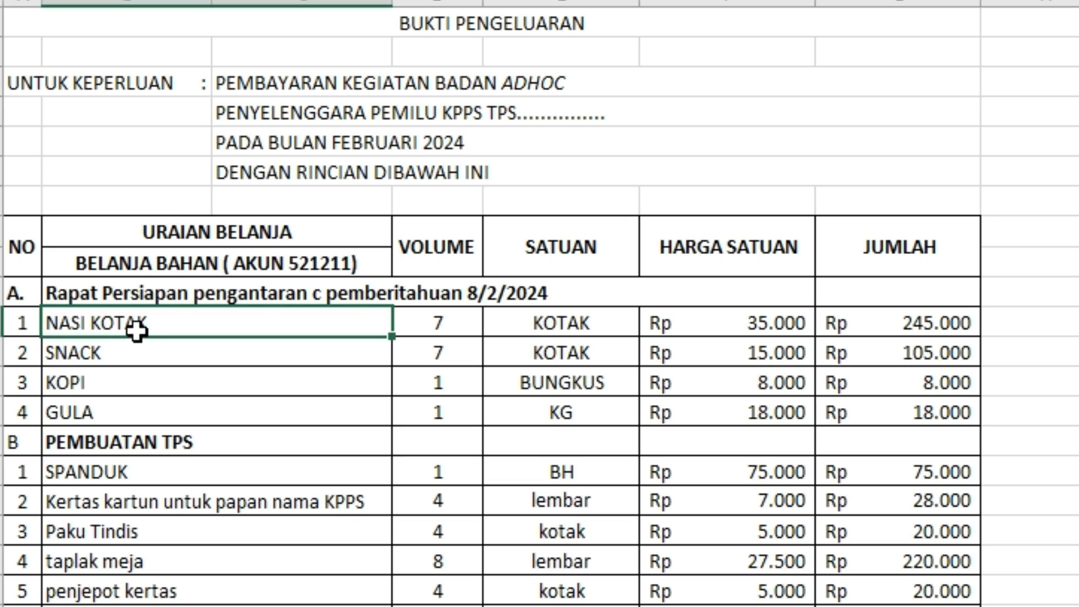
pyautogui.click(148, 355)
pyautogui.click(128, 331)
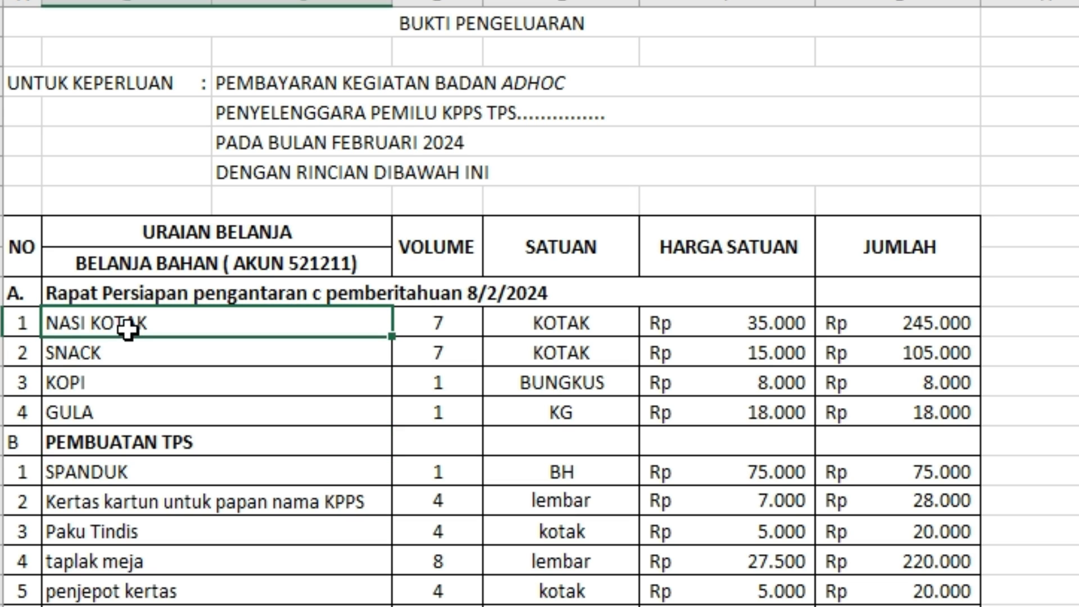
pyautogui.click(135, 356)
pyautogui.click(157, 387)
pyautogui.click(145, 435)
pyautogui.click(169, 414)
pyautogui.moveTo(160, 329); pyautogui.dragTo(161, 415)
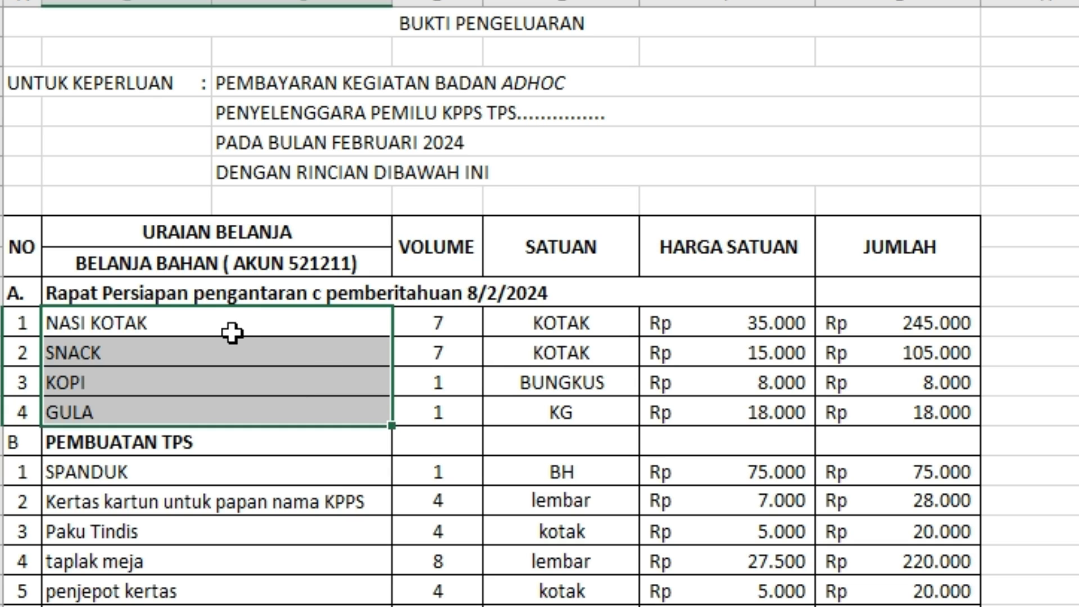
pyautogui.click(232, 333)
pyautogui.click(212, 356)
pyautogui.click(177, 394)
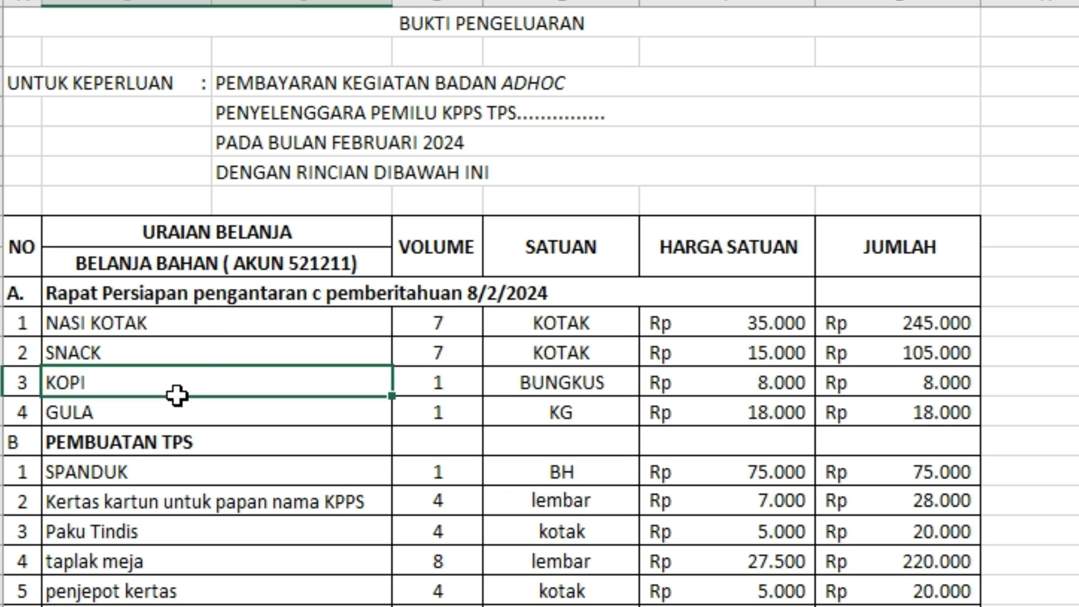
# Check the volumes of the food and drink items in section A.
pyautogui.click(436, 323)
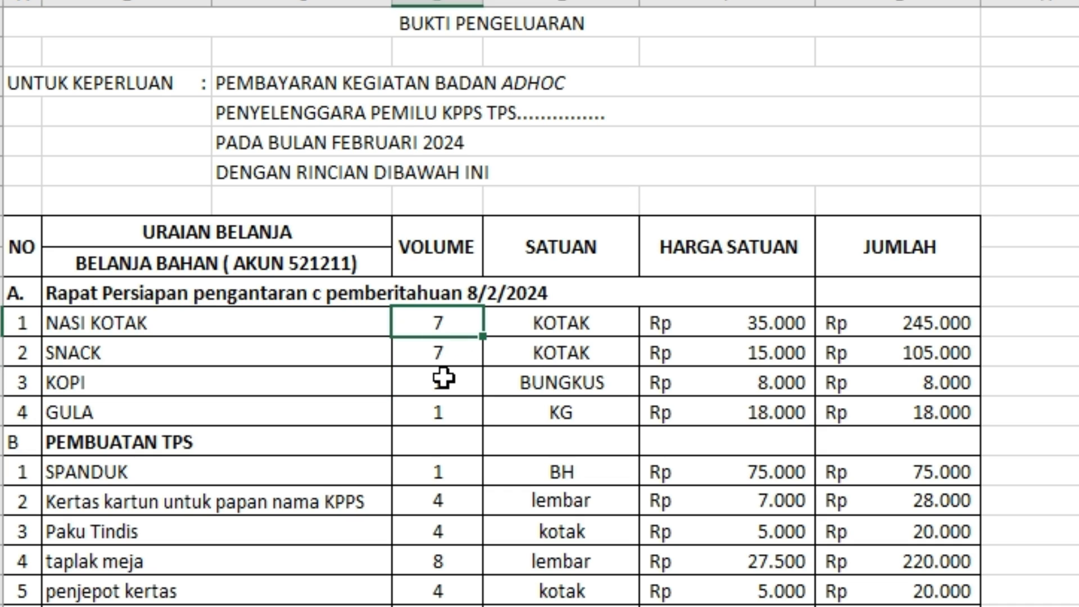
pyautogui.click(438, 413)
pyautogui.moveTo(441, 323); pyautogui.dragTo(431, 381)
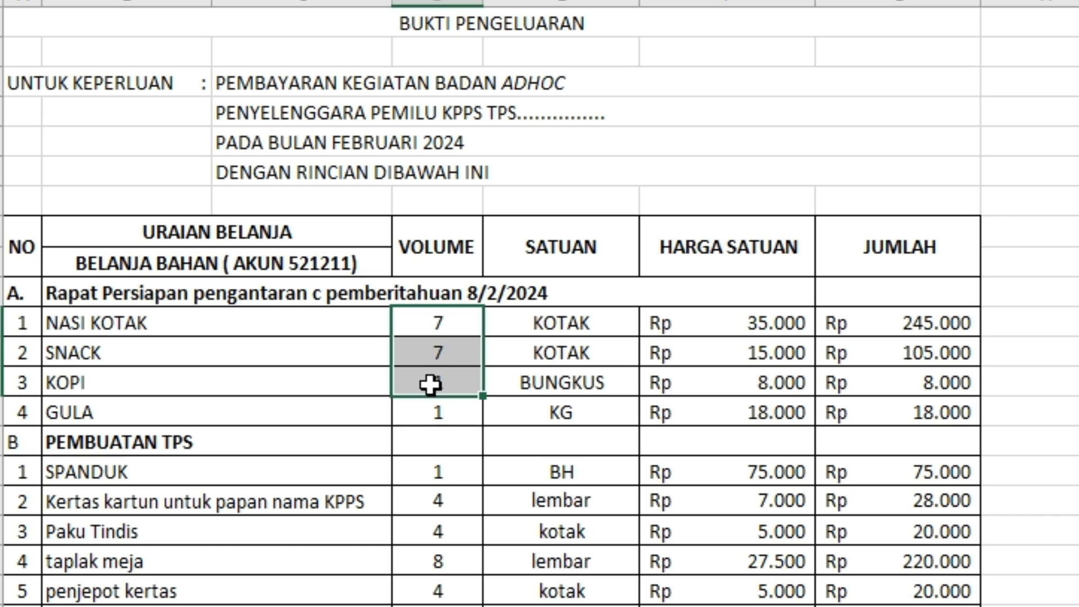
# Go through the PEMBUATAN TPS items in section B from SPANDUK to Pulsa PLN.
pyautogui.scroll(-1, 236, 504)
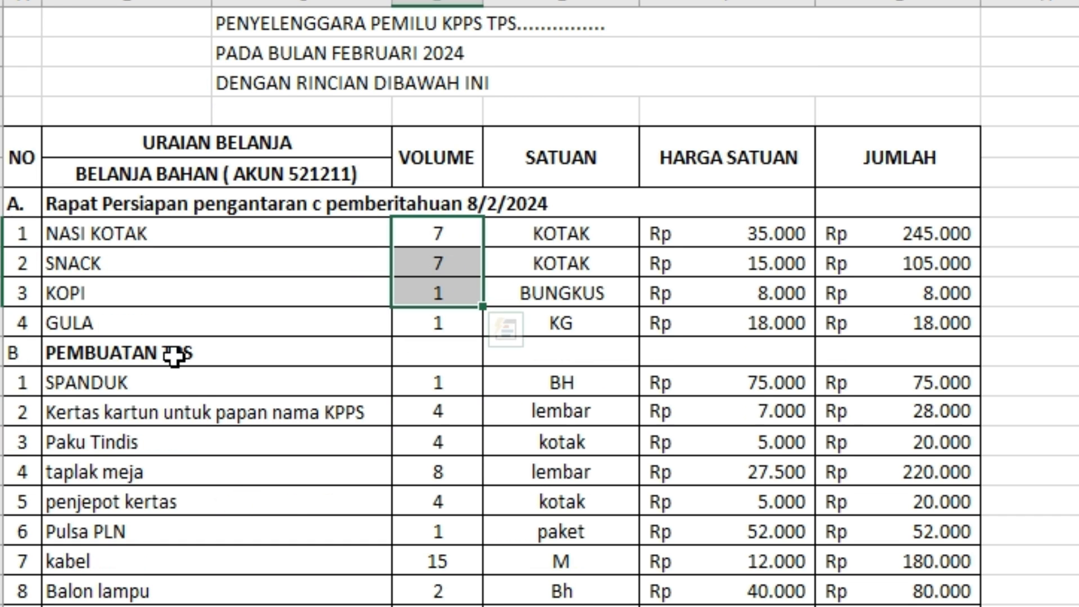
pyautogui.click(175, 355)
pyautogui.scroll(-2, 189, 481)
pyautogui.click(139, 210)
pyautogui.press('Down')
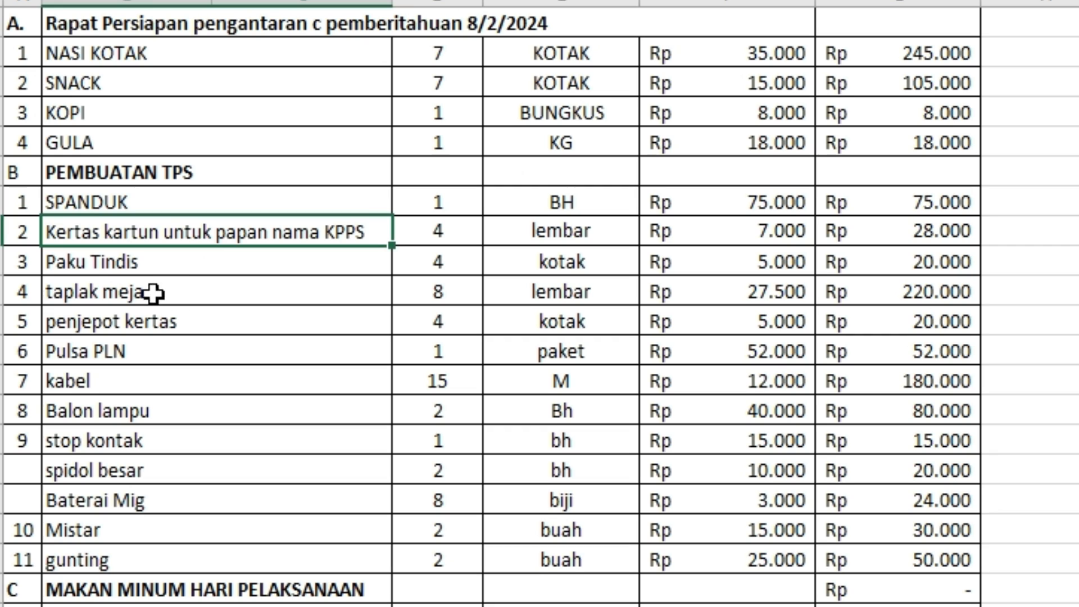
pyautogui.click(155, 272)
pyautogui.click(177, 298)
pyautogui.click(175, 344)
pyautogui.click(200, 329)
pyautogui.click(188, 354)
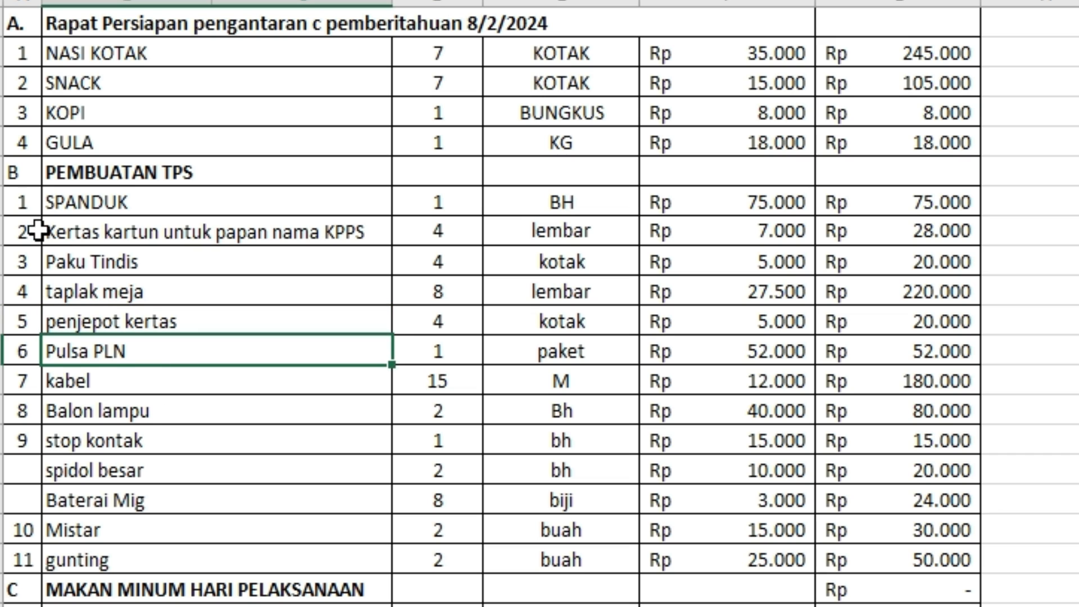
# Renumber the PEMBUATAN TPS items consecutively from 1 to 13 by filling a series from SPANDUK to gunting.
pyautogui.click(21, 210)
pyautogui.moveTo(44, 220); pyautogui.dragTo(58, 573)
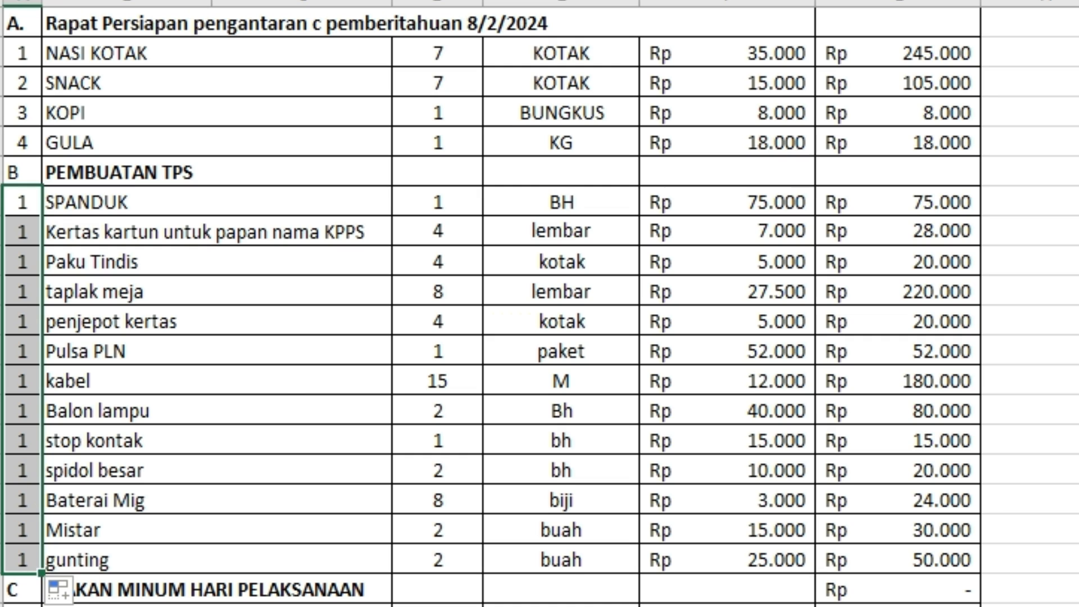
pyautogui.click(296, 389)
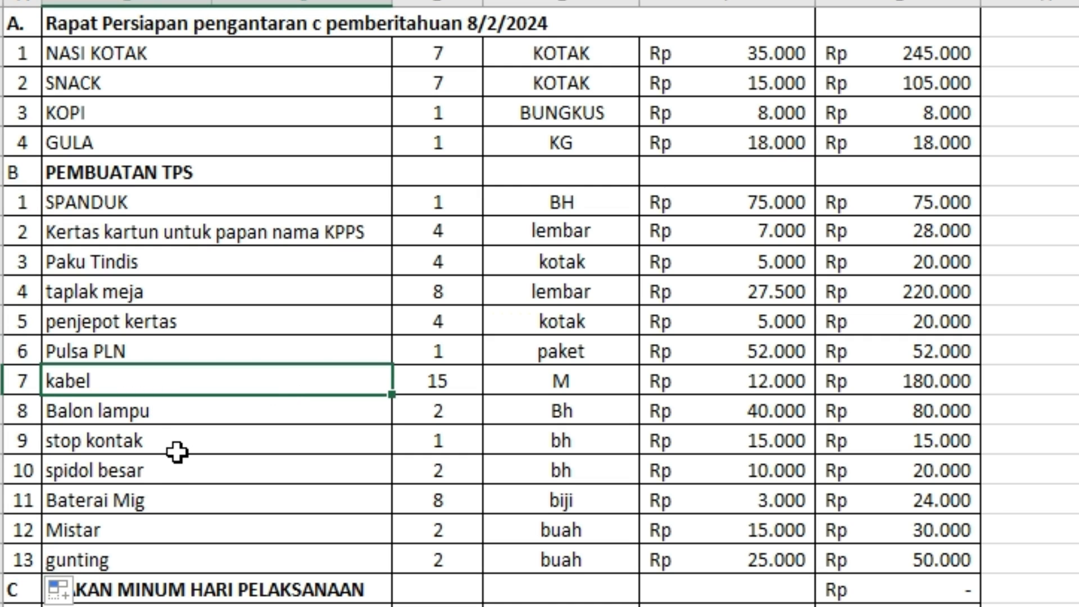
# Go through the remaining PEMBUATAN TPS items from Balon lampu to gunting, and highlight the section's full item list.
pyautogui.click(151, 410)
pyautogui.click(189, 446)
pyautogui.click(165, 468)
pyautogui.click(179, 508)
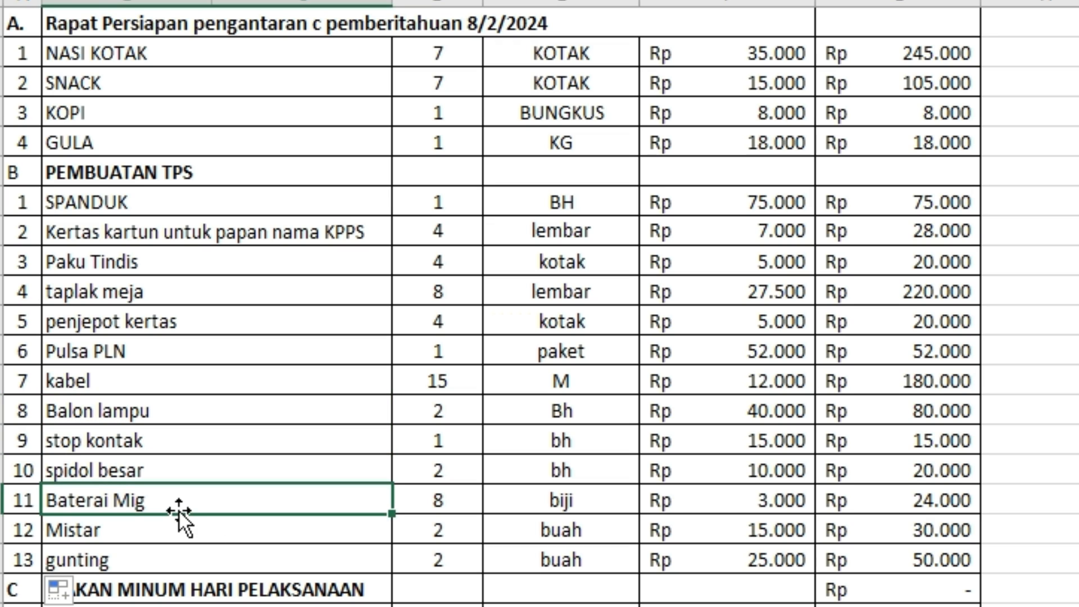
pyautogui.click(160, 537)
pyautogui.click(144, 565)
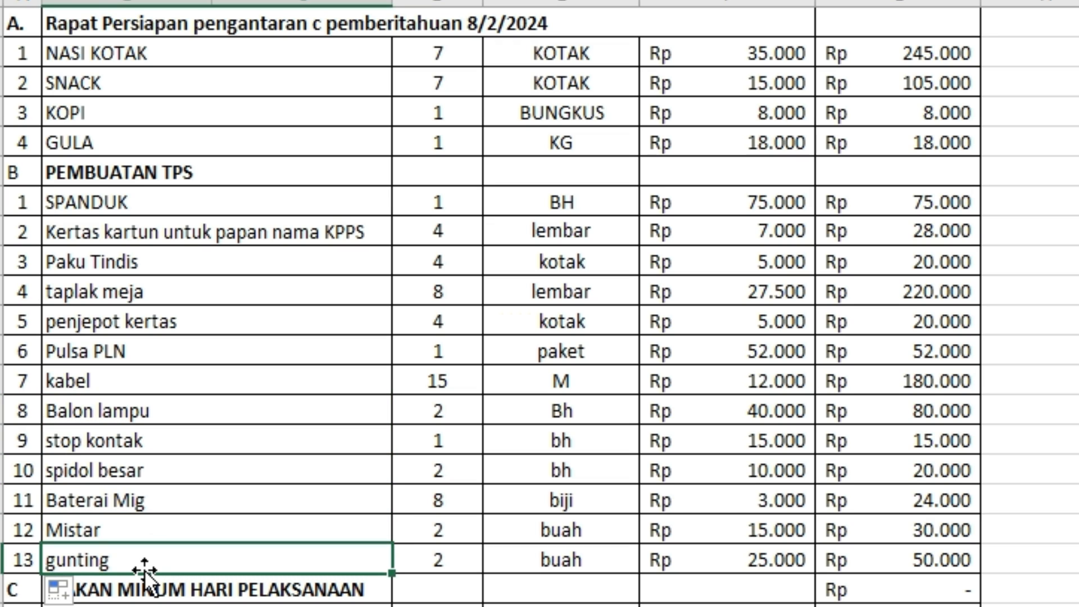
pyautogui.moveTo(113, 202); pyautogui.dragTo(145, 567)
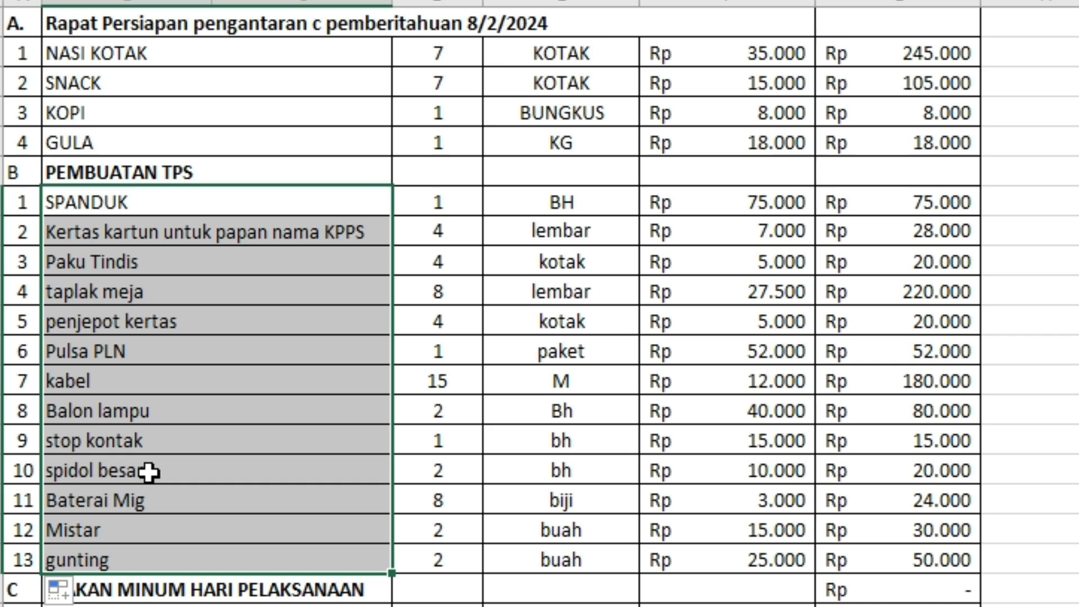
# Examine section C, MAKAN MINUM HARI PELAKSANAAN, including its SNACK item and the NASI KOTAK volume.
pyautogui.scroll(-1, 149, 474)
pyautogui.click(245, 511)
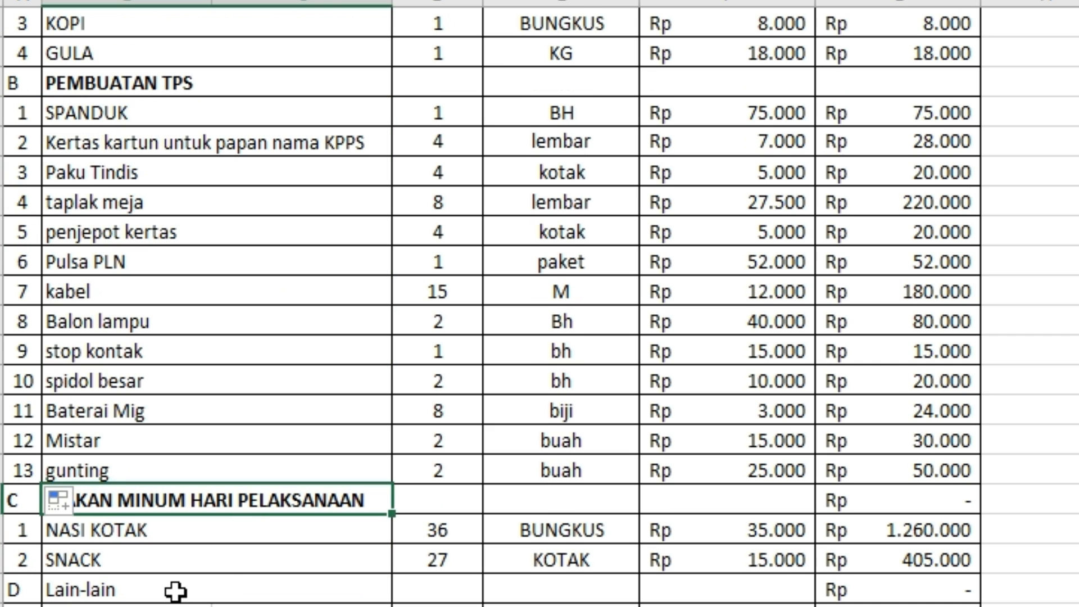
pyautogui.click(117, 534)
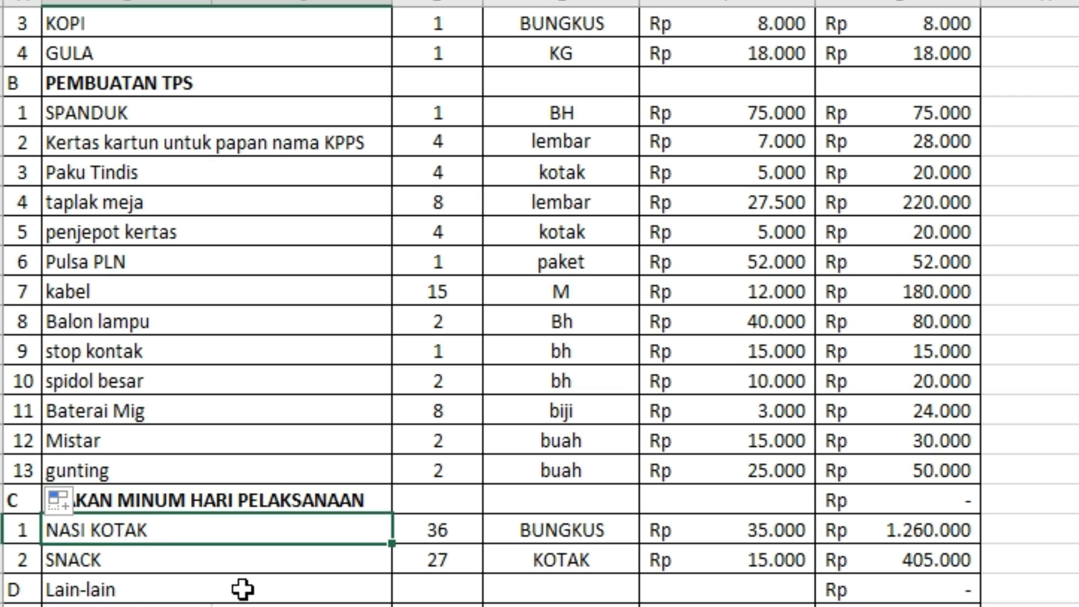
pyautogui.click(433, 533)
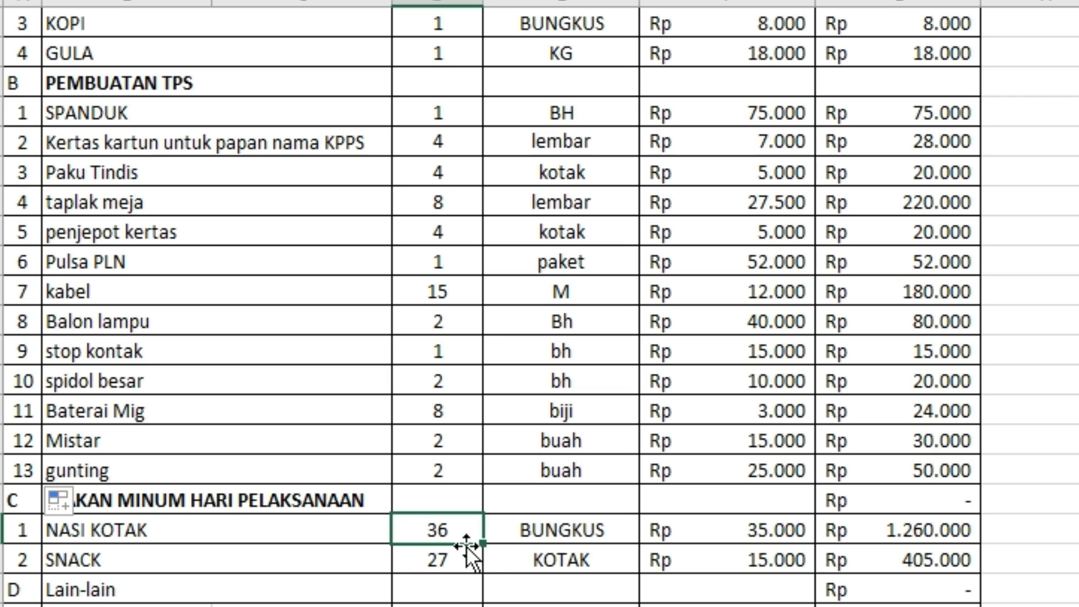
pyautogui.click(210, 558)
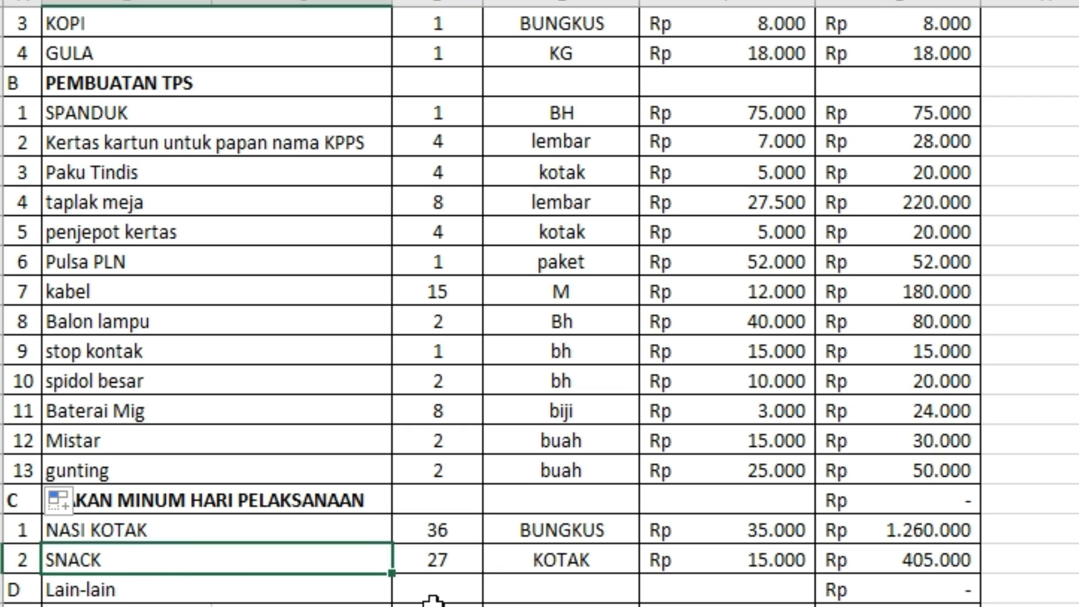
# Make the Lain-lain heading of section D bold.
pyautogui.click(112, 589)
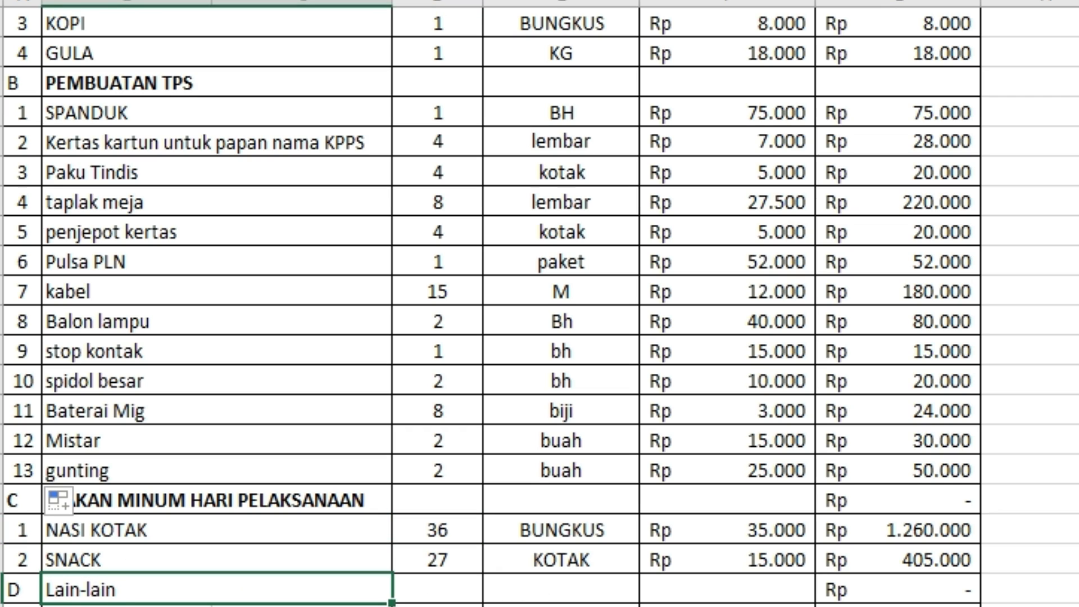
pyautogui.hotkey('ctrl', 'b')
pyautogui.press('Return')
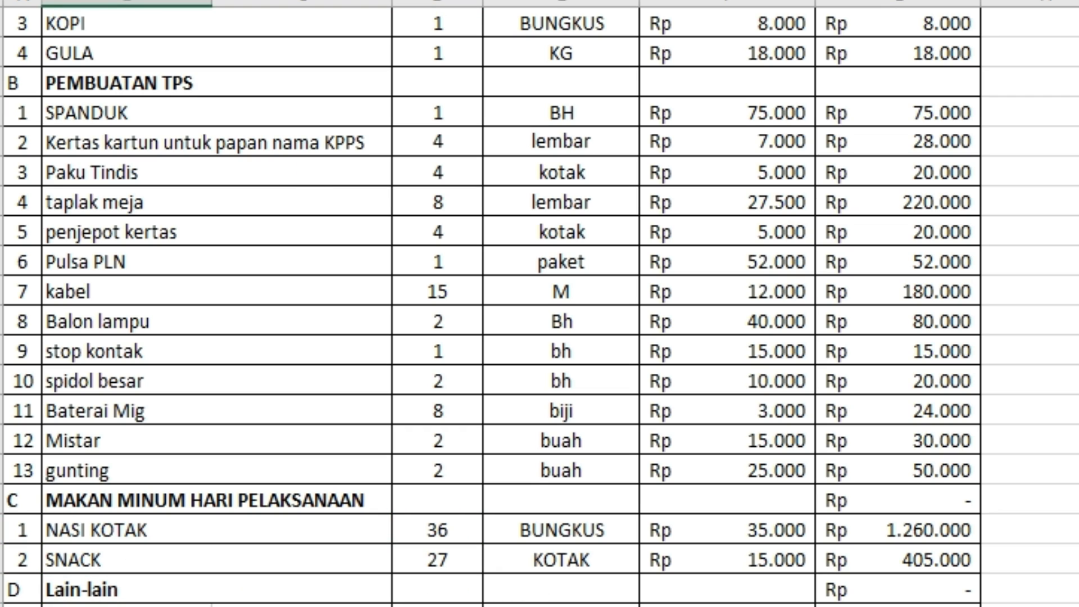
# Examine the miscellaneous items listed beneath the Lain-lain heading in section D.
pyautogui.click(103, 588)
pyautogui.click(112, 605)
pyautogui.press('Down')
pyautogui.press('Right')
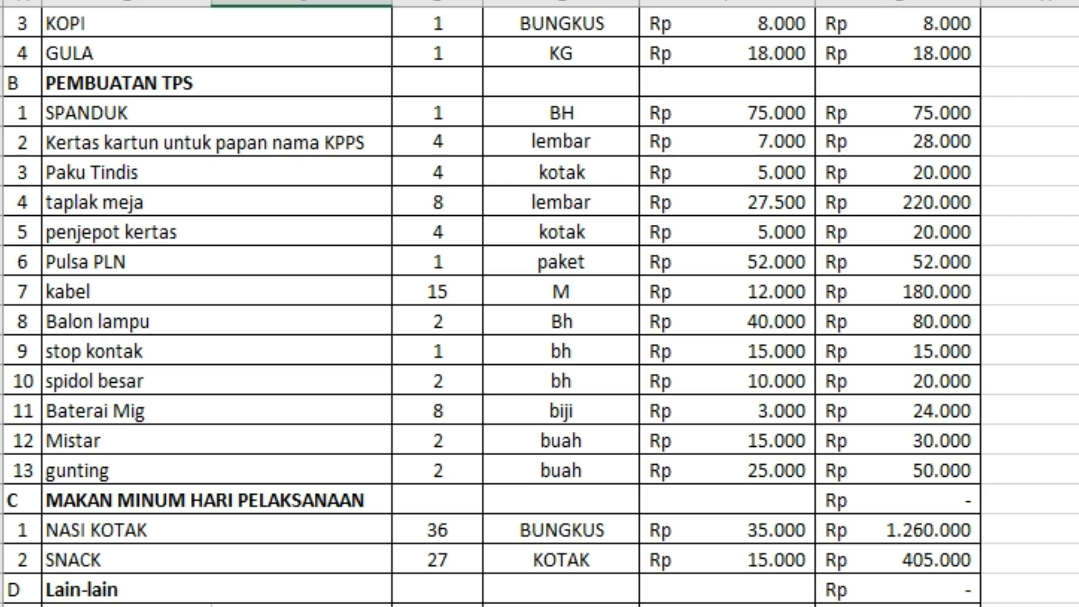
pyautogui.press('Left')
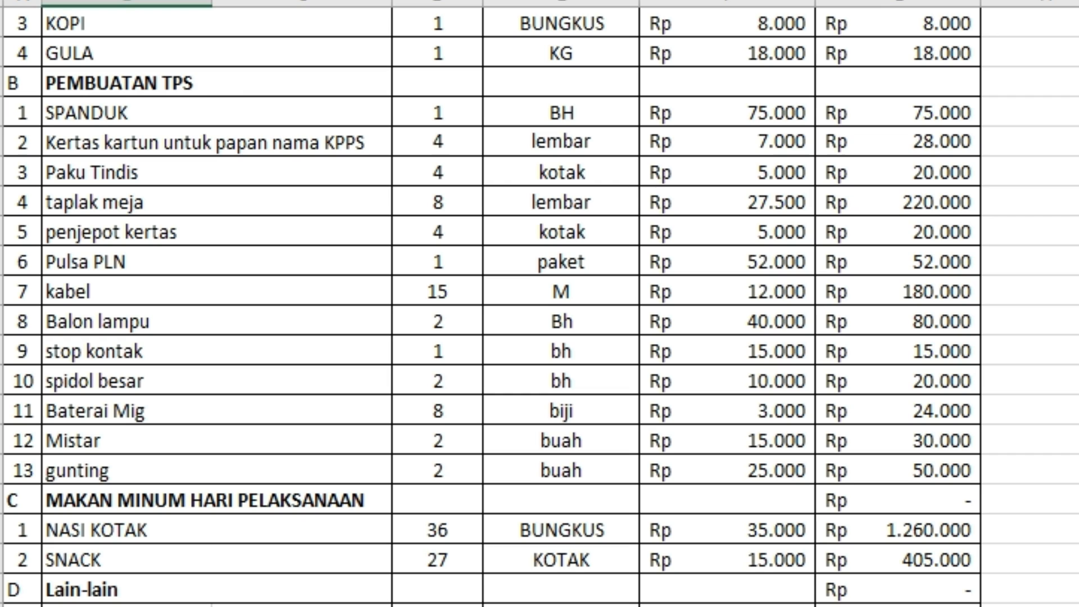
pyautogui.press('Right')
pyautogui.press('Left')
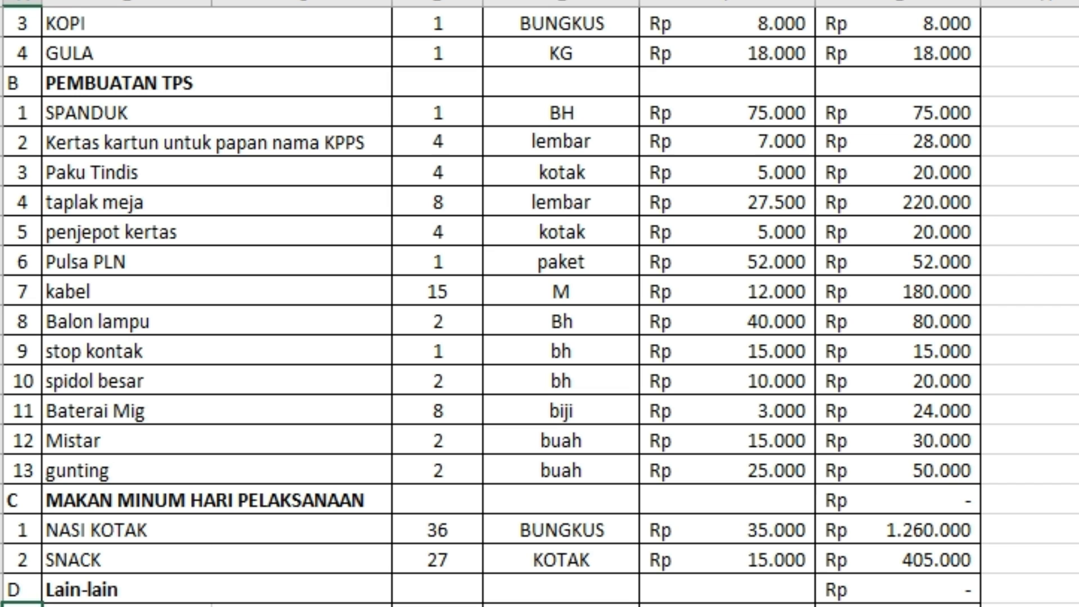
pyautogui.click(302, 606)
pyautogui.scroll(-2, 489, 304)
pyautogui.scroll(1, 489, 304)
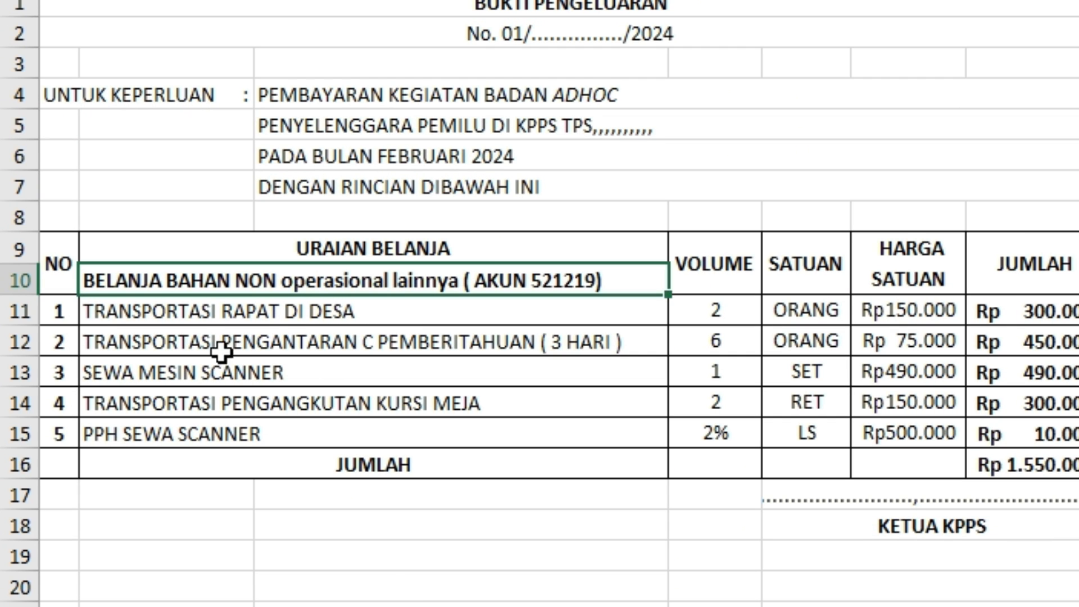
# Go through the non-operational budget items from TRANSPORTASI RAPAT DI DESA to PPH SEWA SCANNER.
pyautogui.click(188, 315)
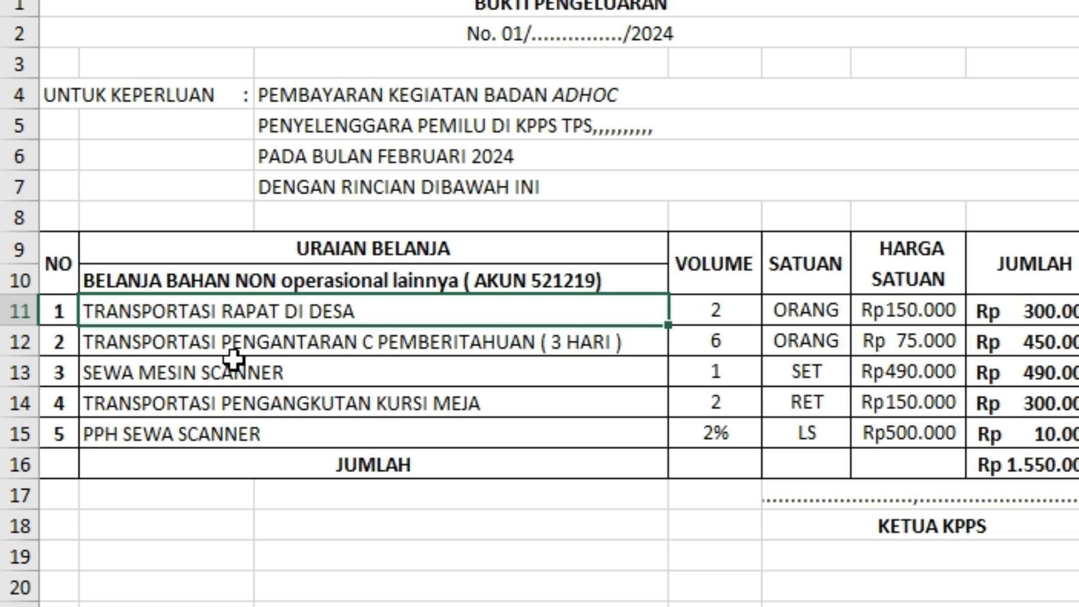
pyautogui.click(216, 351)
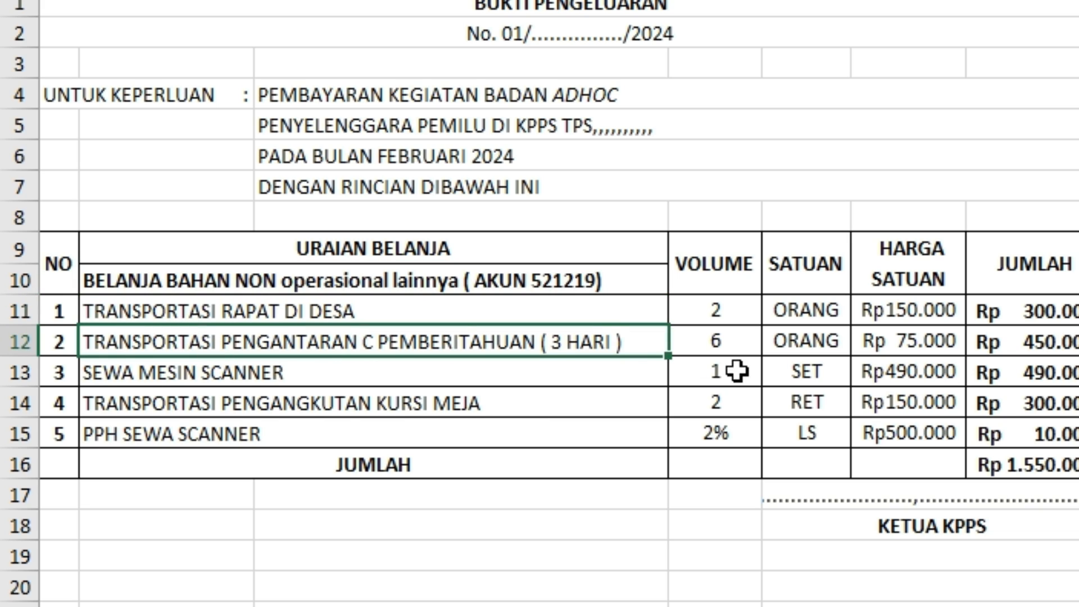
pyautogui.click(230, 375)
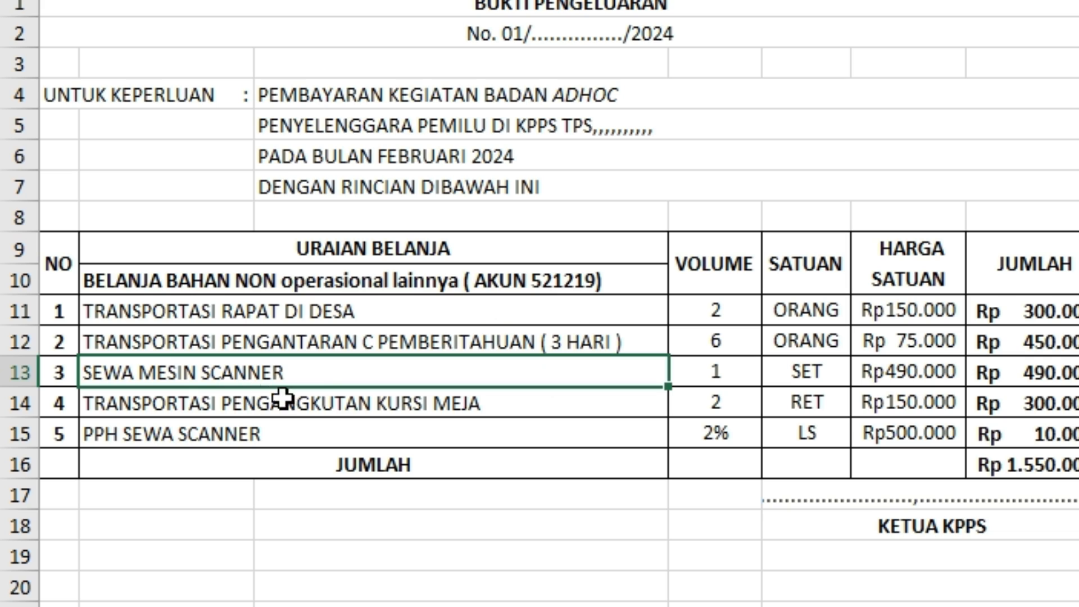
pyautogui.click(194, 409)
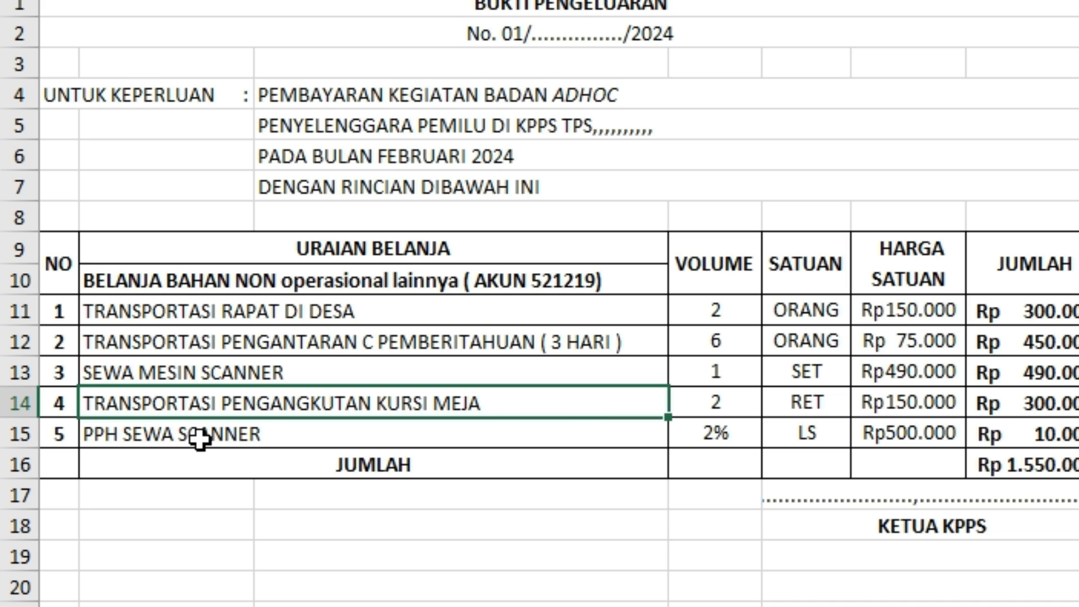
pyautogui.click(238, 455)
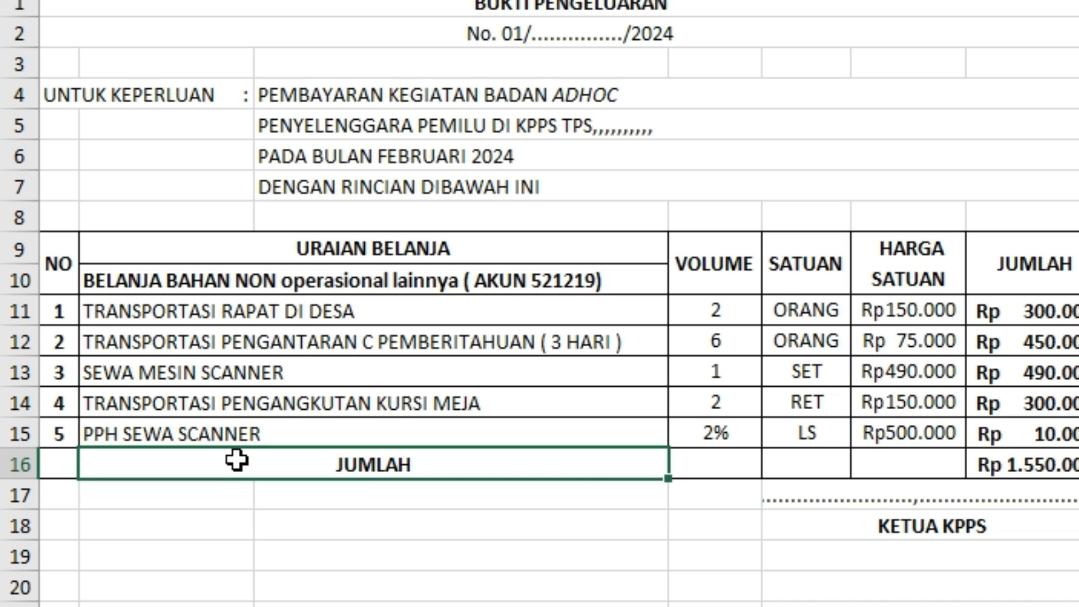
pyautogui.click(219, 426)
# Try deleting the PPH SEWA SCANNER row from the non-operational budget table, and undo the deletion.
pyautogui.click(14, 433)
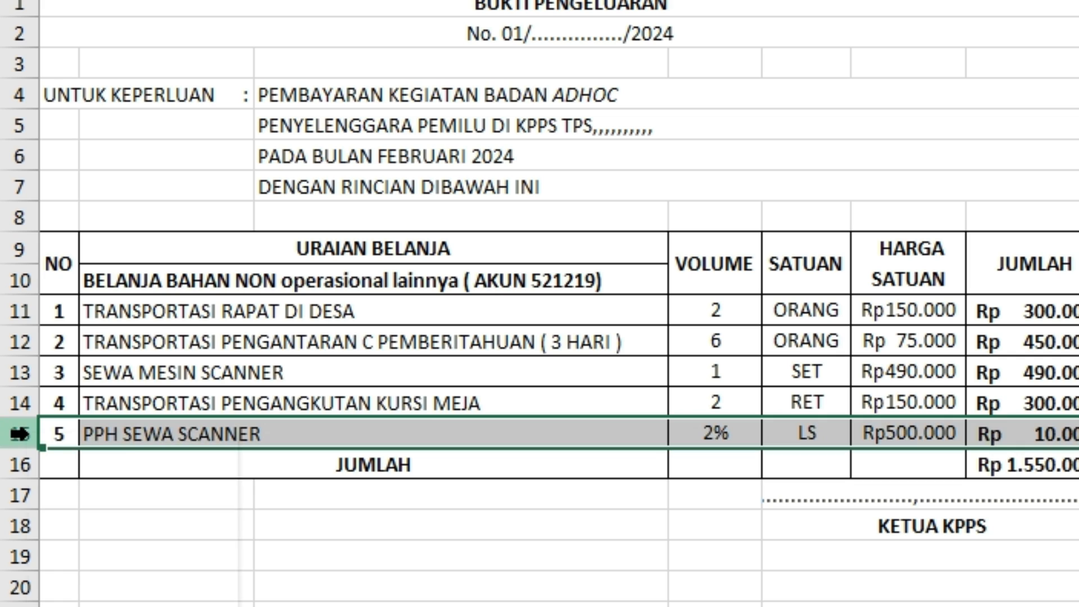
pyautogui.rightClick(28, 441)
pyautogui.click(100, 606)
pyautogui.click(501, 605)
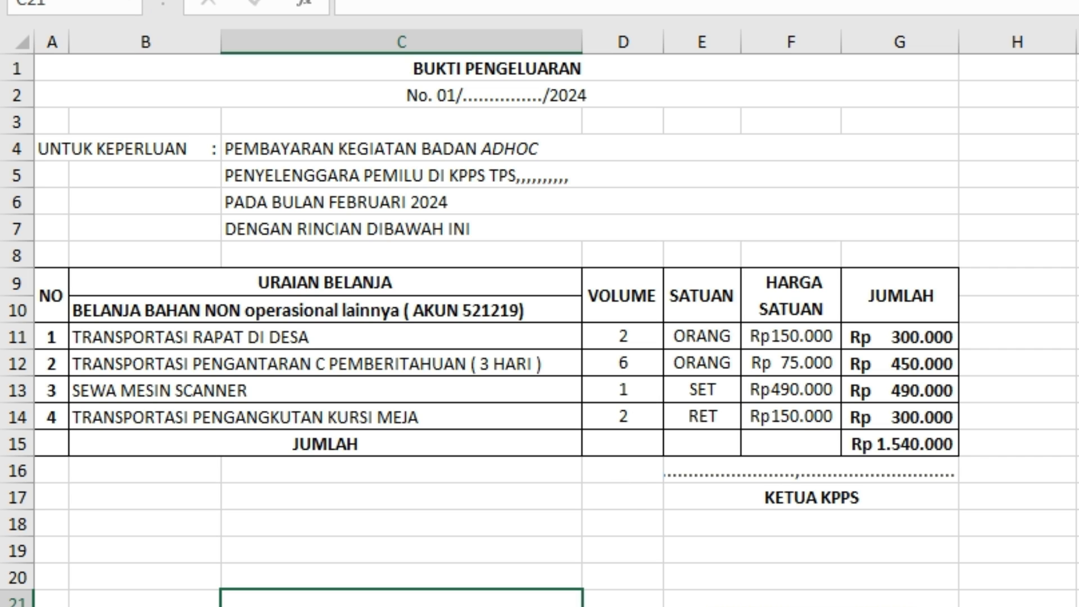
pyautogui.hotkey('ctrl', 'z')
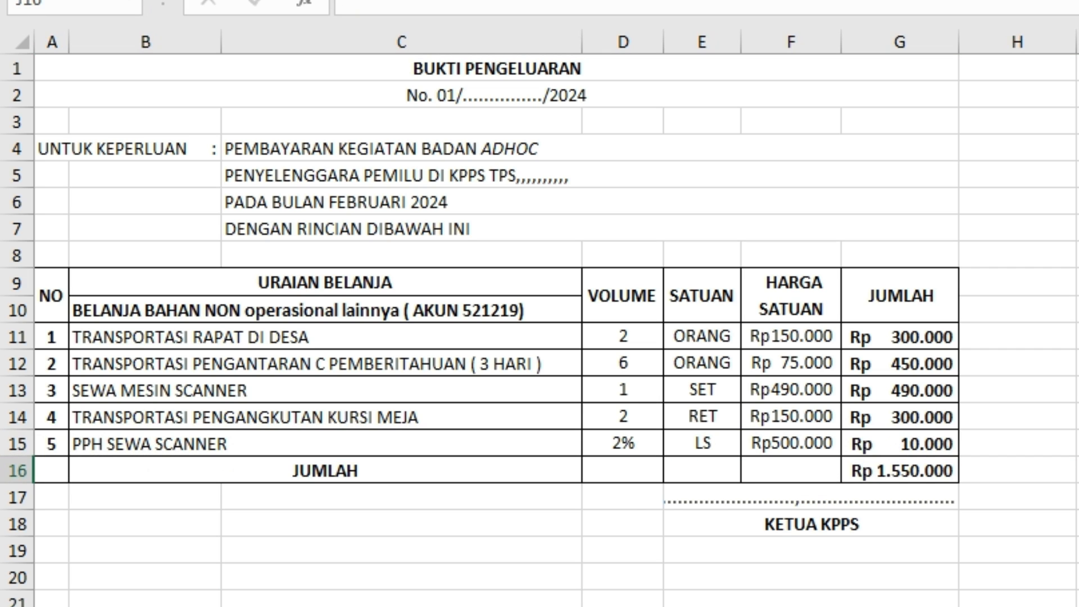
# Examine the volume, unit, unit price and total of the PPH SEWA SCANNER item.
pyautogui.click(98, 444)
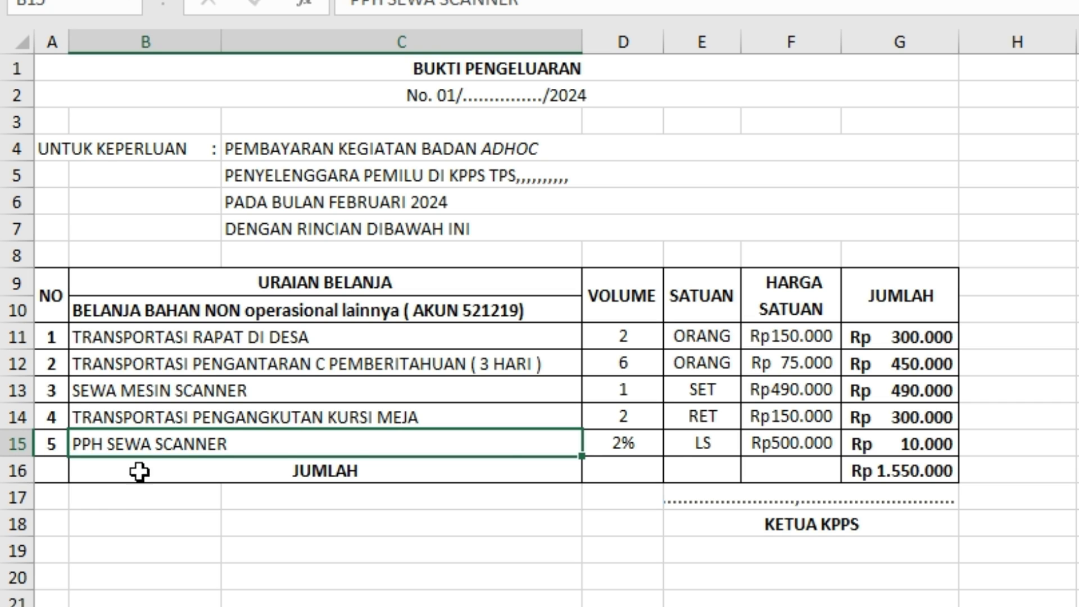
pyautogui.click(907, 441)
pyautogui.click(796, 447)
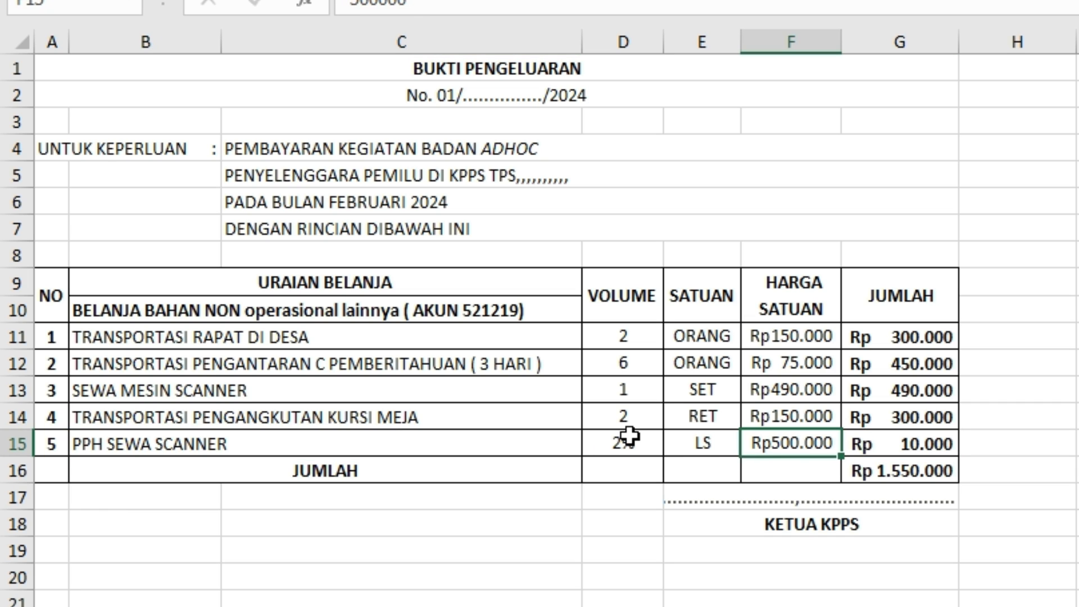
pyautogui.click(619, 435)
pyautogui.click(706, 443)
pyautogui.click(616, 447)
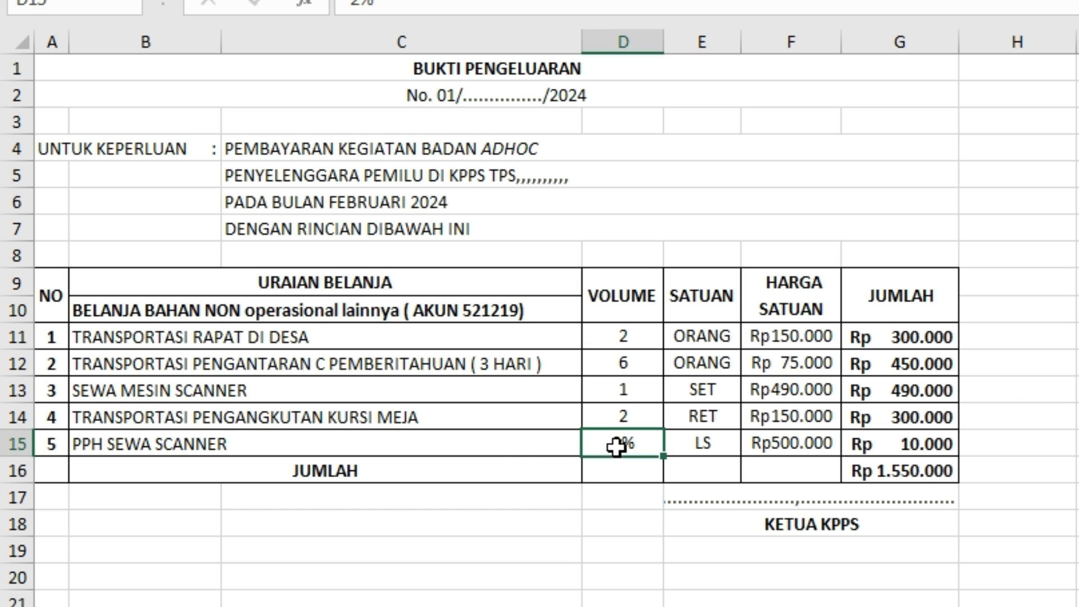
pyautogui.click(508, 446)
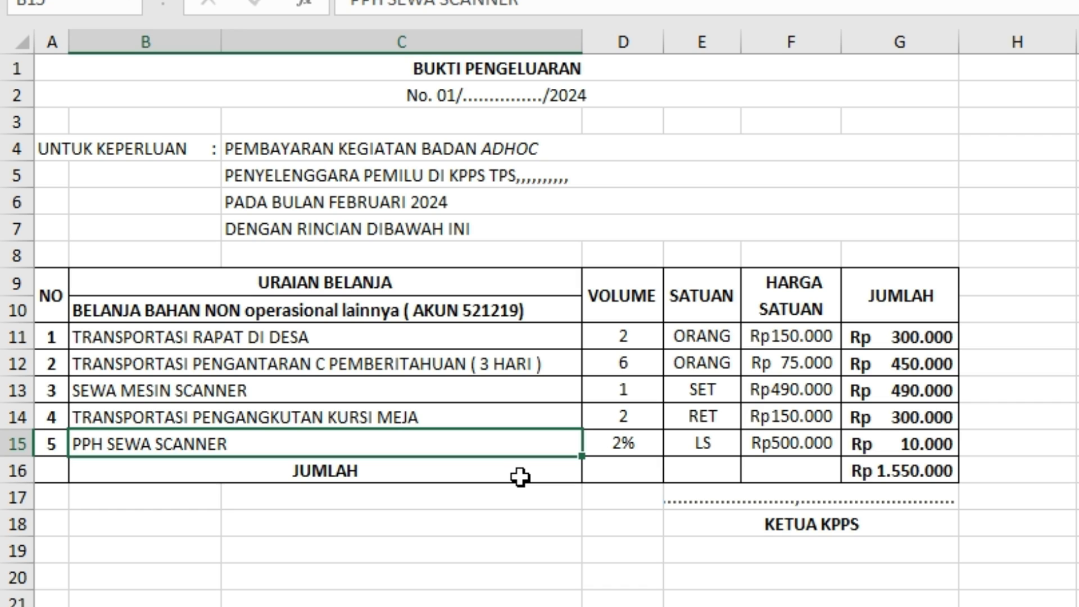
# Delete the entire PPH SEWA SCANNER row from the non-operational budget table.
pyautogui.click(20, 445)
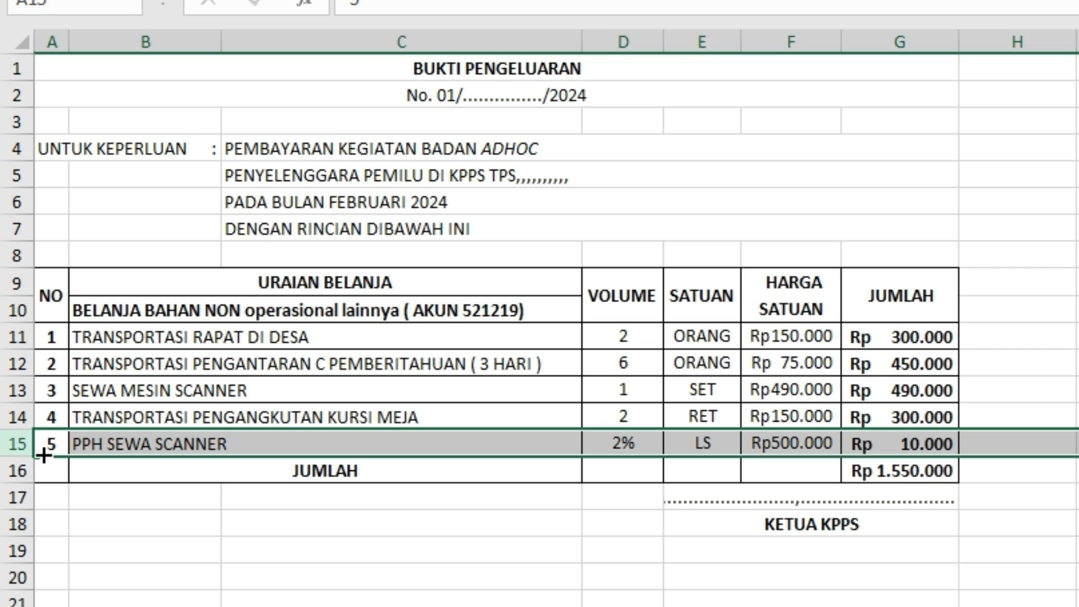
pyautogui.rightClick(20, 450)
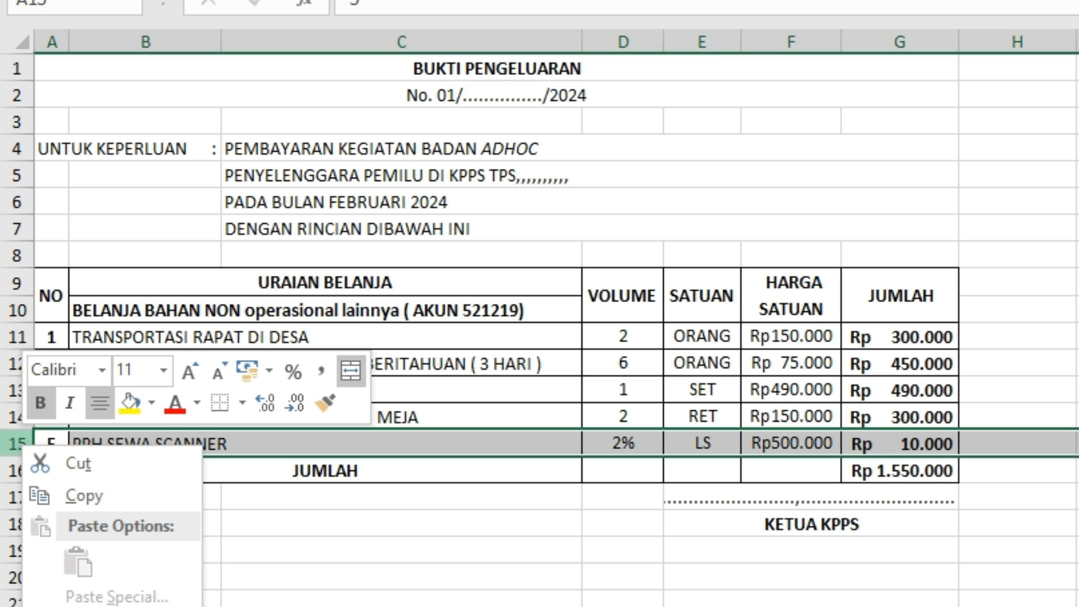
pyautogui.press('d')
pyautogui.click(398, 554)
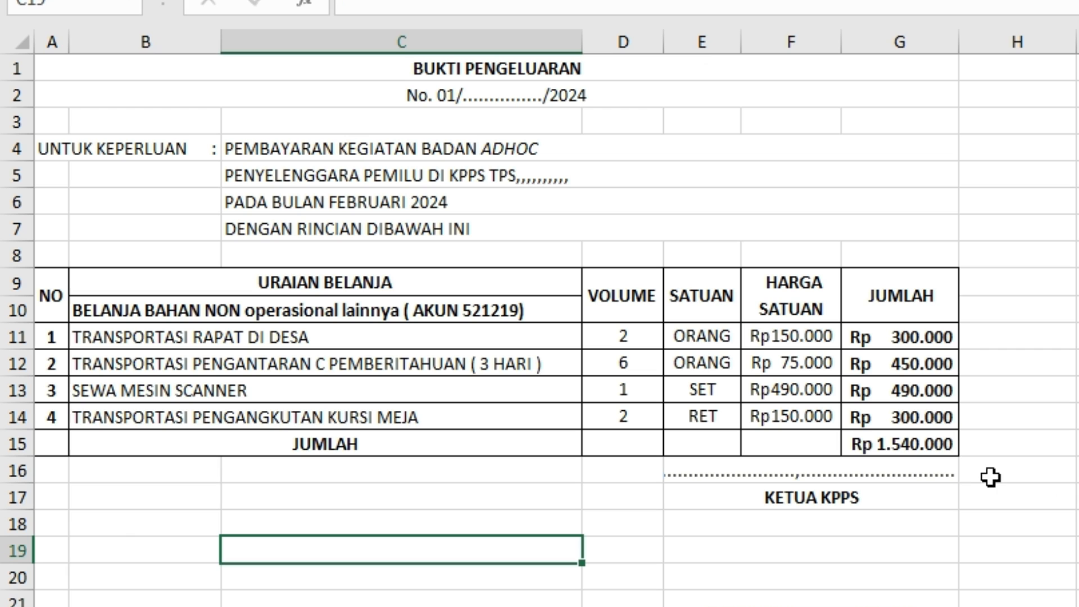
# Check the non-operational heading, and look over the BELANJA BAHAN (AKUN 521211) sheet from its meeting section to the grand total.
pyautogui.click(112, 318)
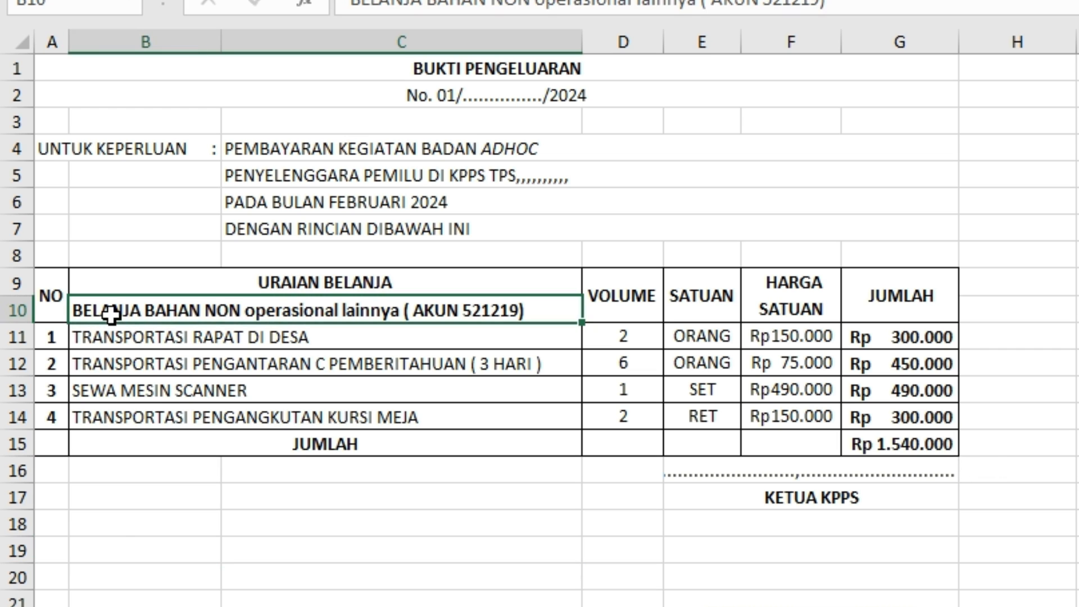
pyautogui.click(940, 448)
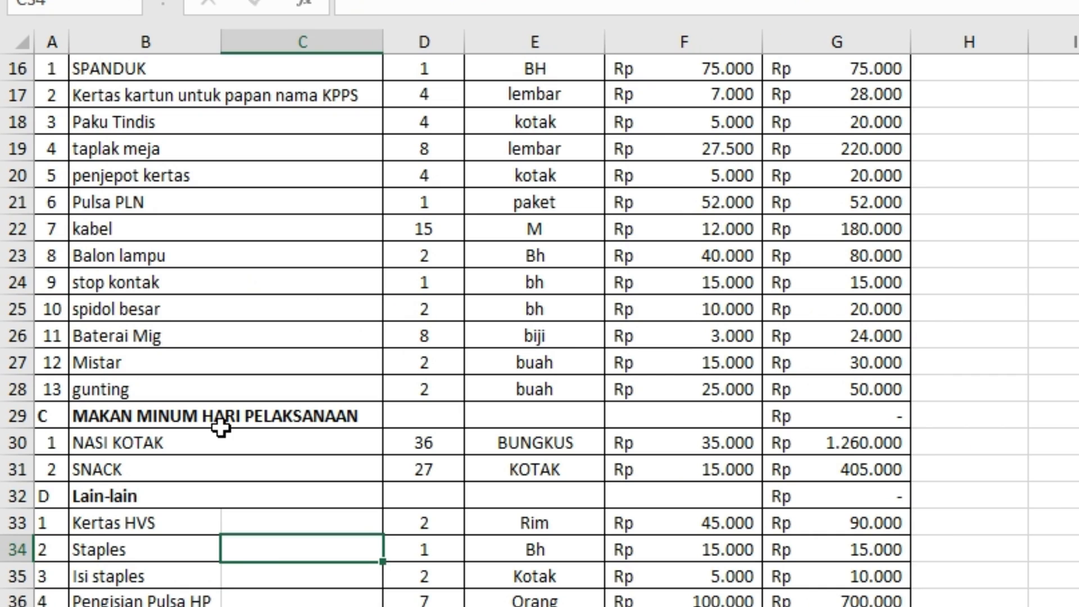
pyautogui.scroll(4, 253, 426)
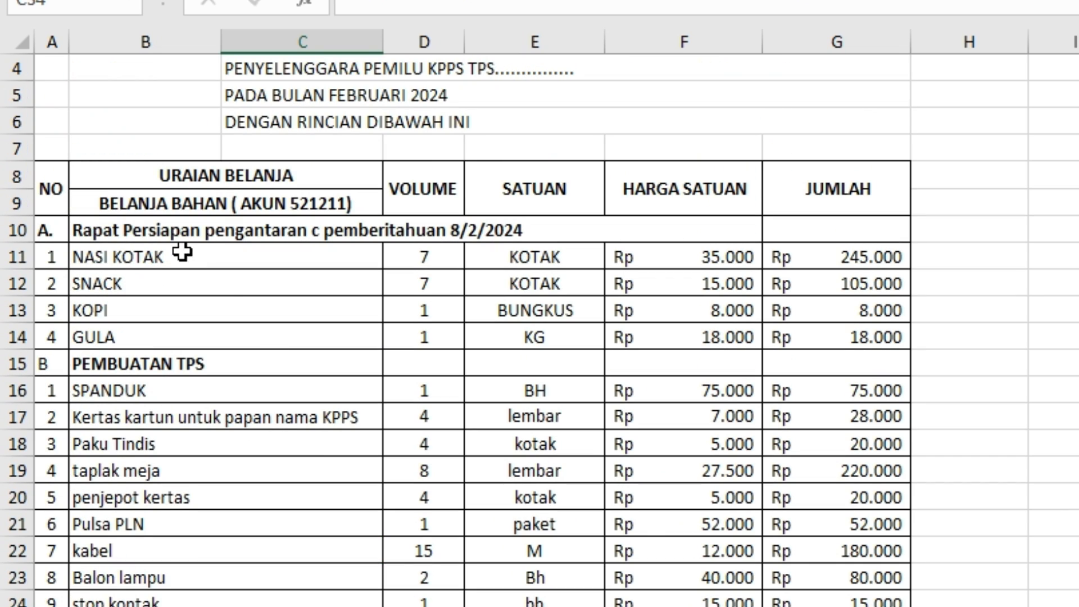
pyautogui.scroll(-3, 422, 562)
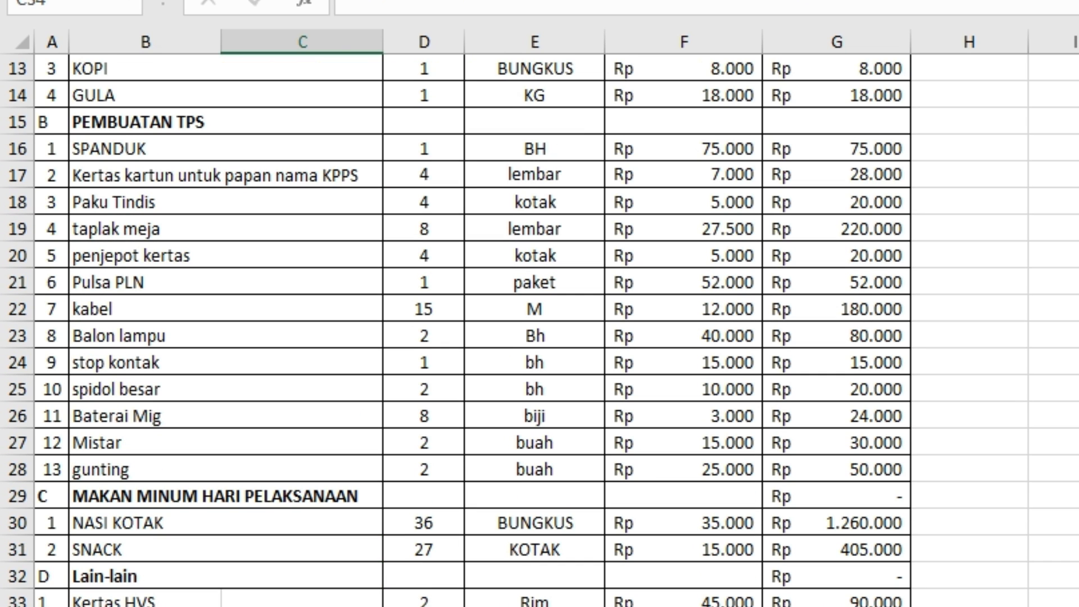
pyautogui.click(836, 606)
pyautogui.moveTo(1078, 442); pyautogui.dragTo(1078, 549)
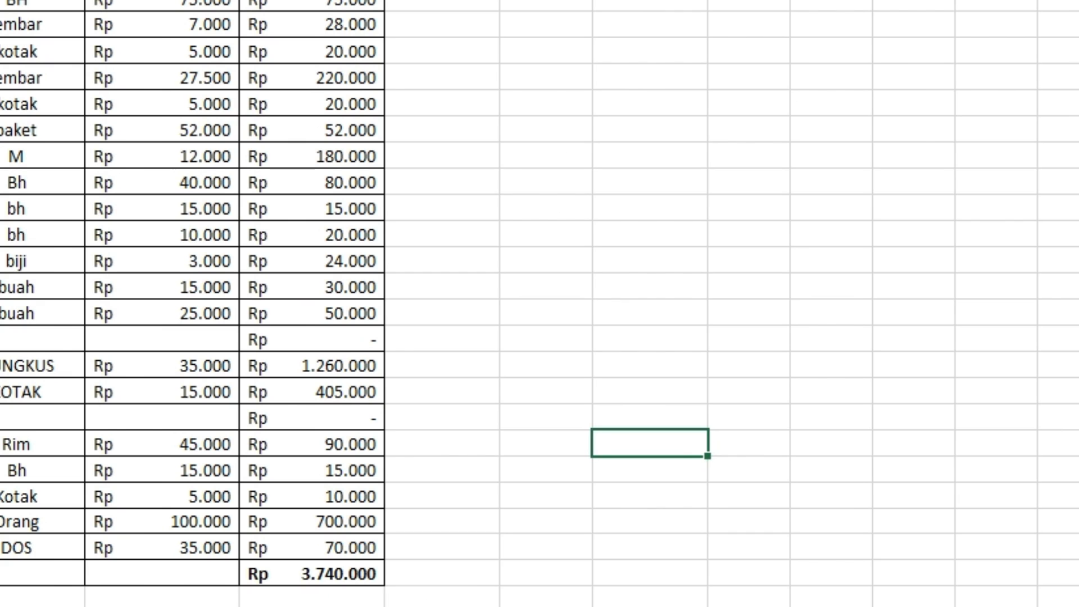
pyautogui.scroll(4, 325, 130)
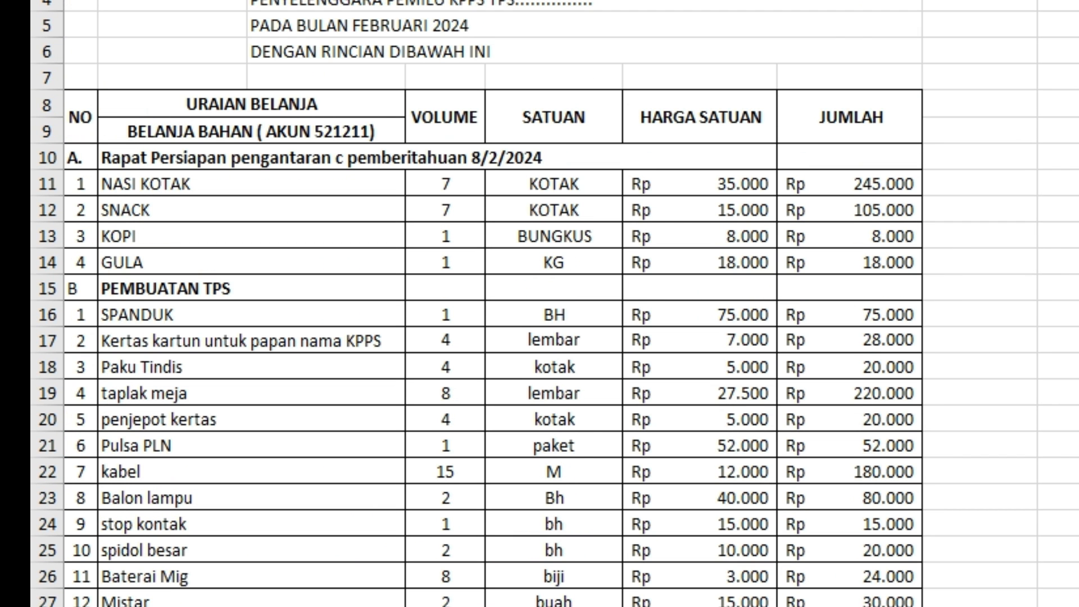
# Select section A's meeting preparation heading, and open the NOTULEN RAPAT Word document from the file folder.
pyautogui.click(257, 189)
pyautogui.click(371, 281)
pyautogui.click(159, 159)
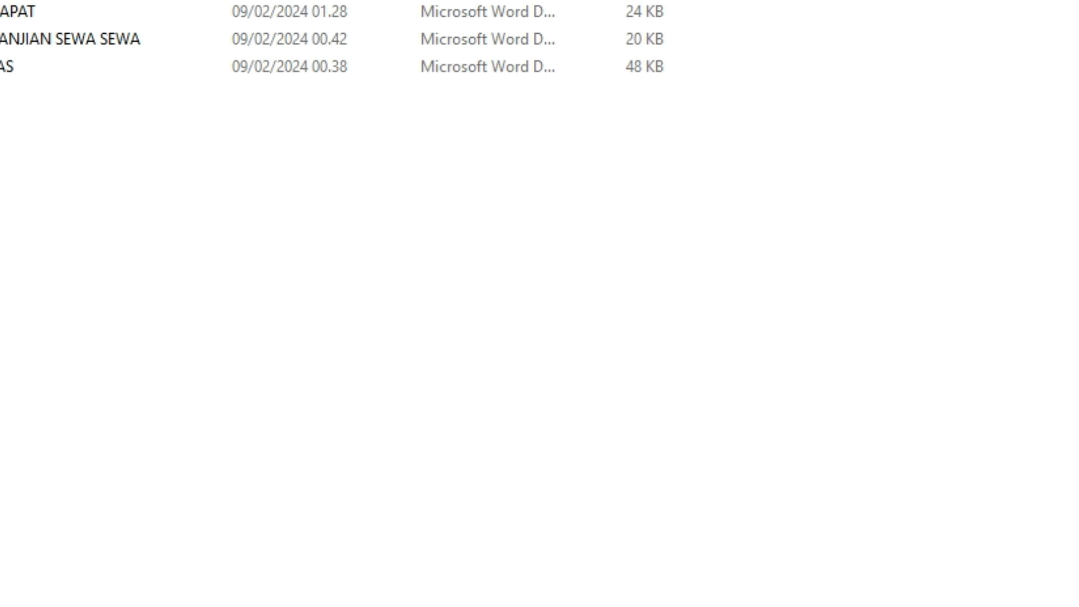
pyautogui.click(1, 14)
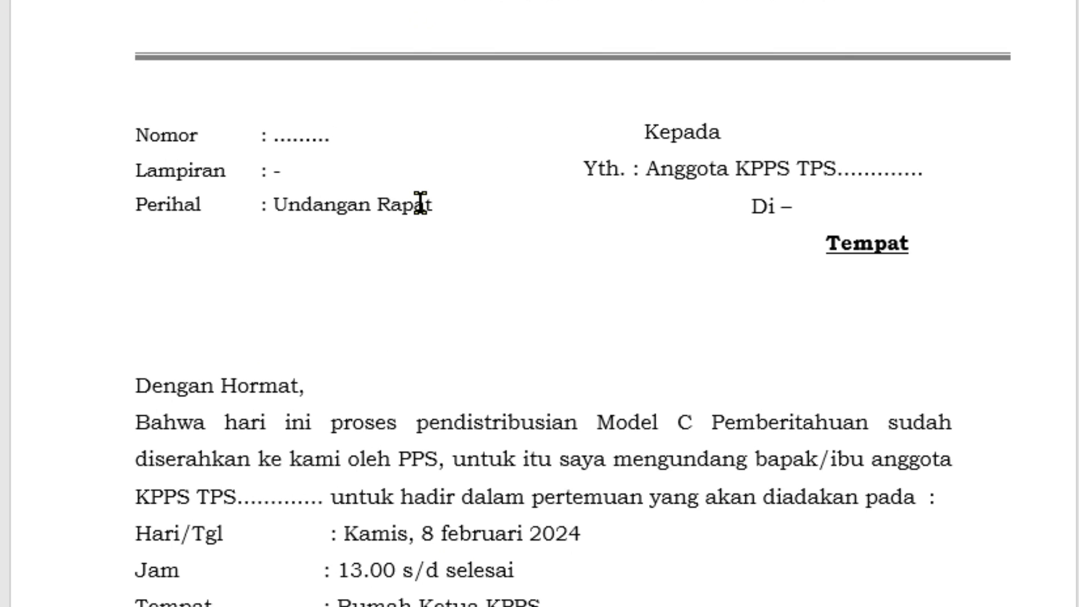
# Examine the Undangan Rapat letter in the Word document, from its body text down to the Ketua KPPS signature block.
pyautogui.scroll(-1, 561, 225)
pyautogui.moveTo(133, 12); pyautogui.dragTo(948, 341)
pyautogui.click(619, 400)
pyautogui.scroll(-10, 809, 414)
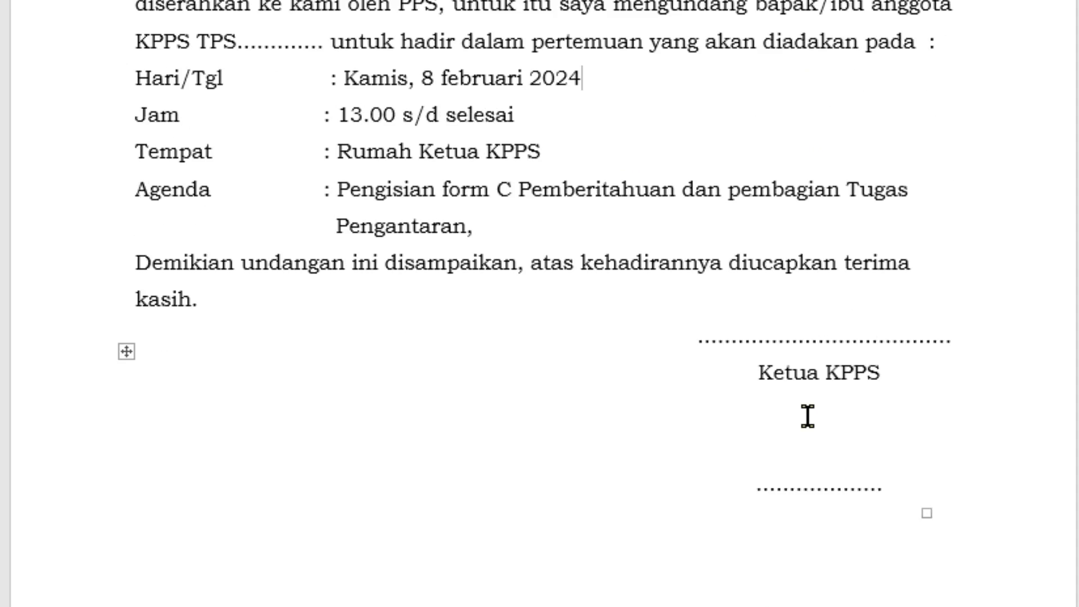
# Examine the NOTULEN RAPAT page, highlighting its meeting details, order of events and results.
pyautogui.scroll(-8, 794, 412)
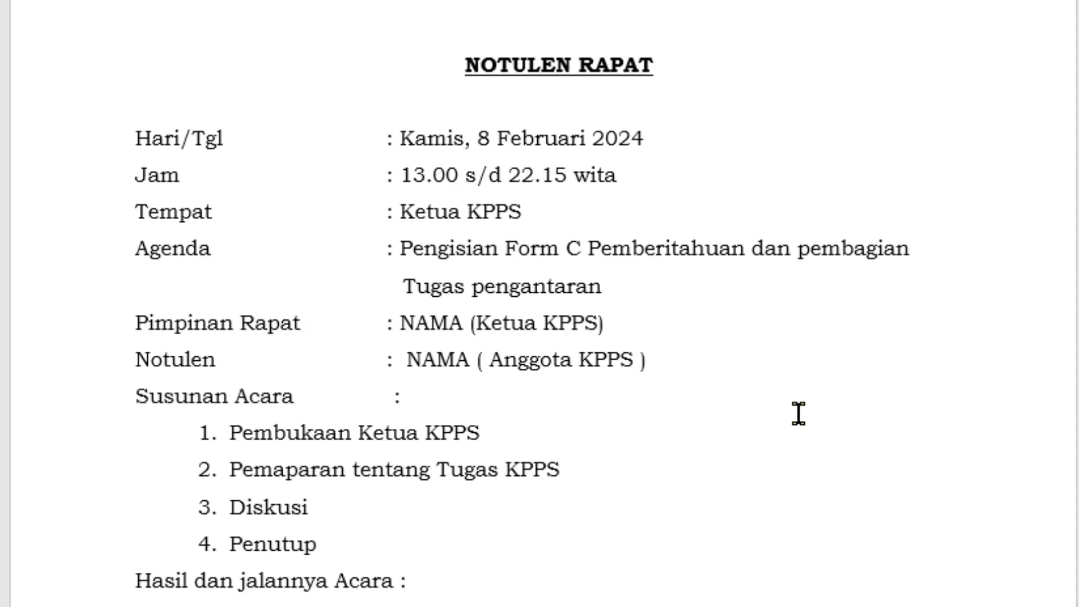
pyautogui.scroll(3, 580, 47)
pyautogui.moveTo(465, 5); pyautogui.dragTo(992, 585)
pyautogui.click(408, 324)
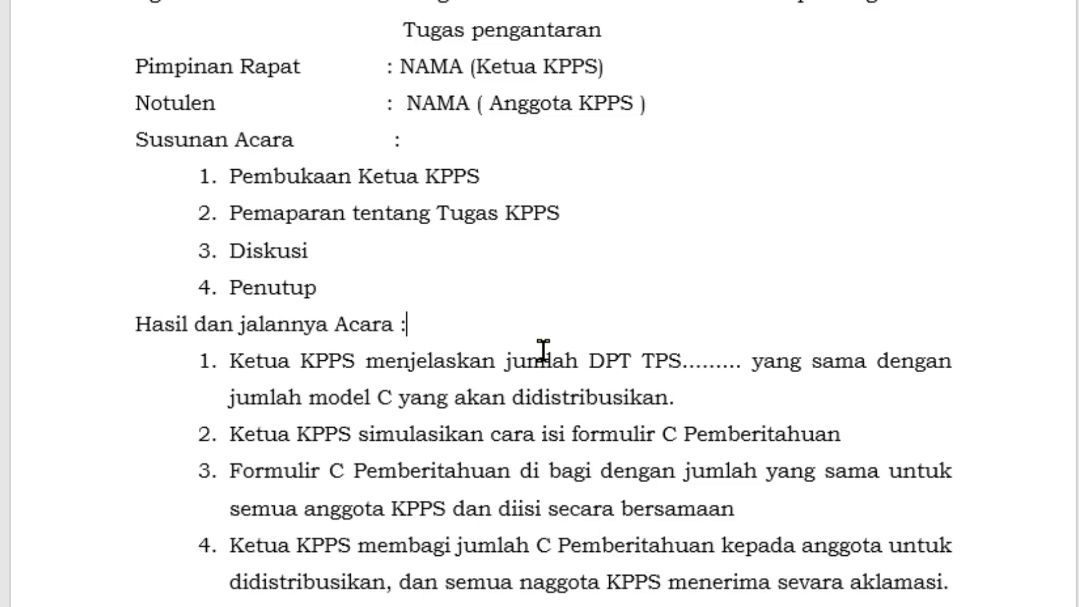
# Examine the DAFTAR HADIR attendance page in the Word document, and return to the materials budget sheet in Excel.
pyautogui.scroll(-15, 522, 397)
pyautogui.scroll(-3, 527, 418)
pyautogui.moveTo(481, 145); pyautogui.dragTo(706, 484)
pyautogui.click(500, 443)
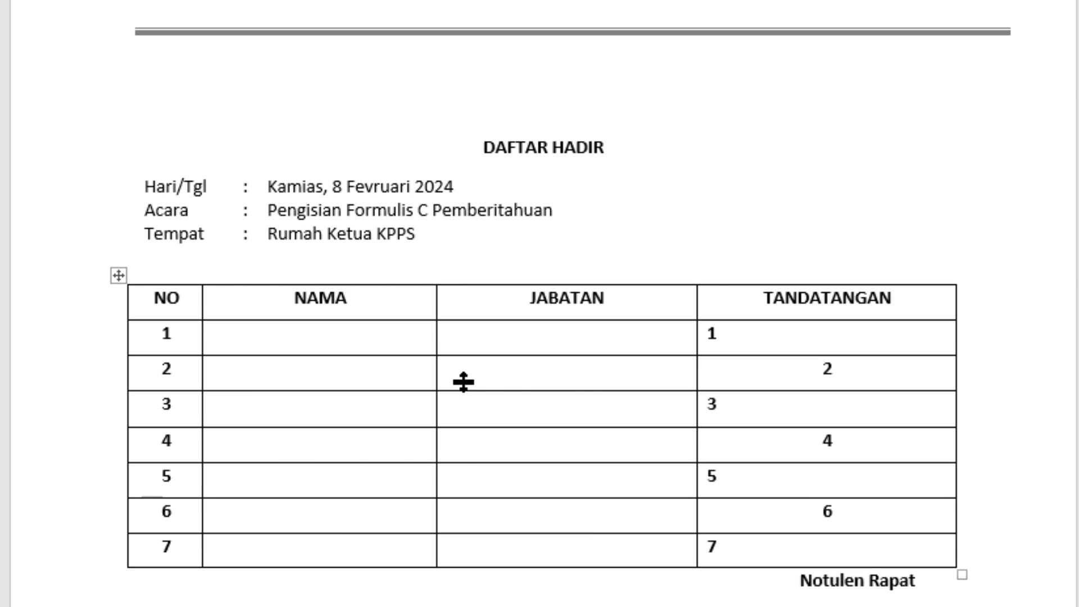
pyautogui.scroll(15, 463, 382)
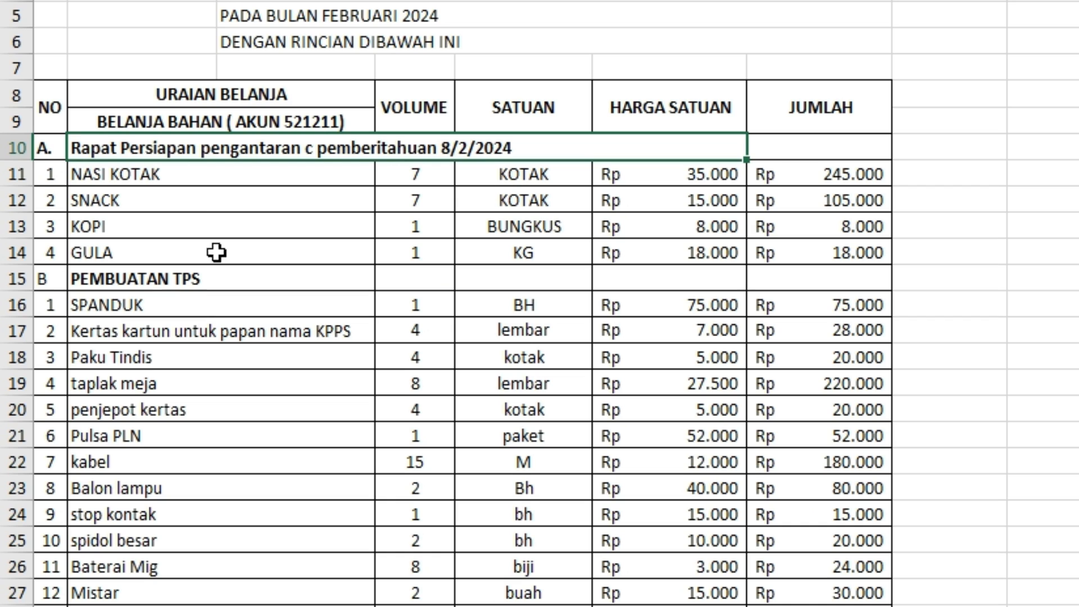
# Go through section A's items NASI KOTAK, SNACK, KOPI and GULA, and highlight NASI KOTAK and SNACK together.
pyautogui.click(171, 180)
pyautogui.click(149, 201)
pyautogui.click(132, 225)
pyautogui.click(127, 253)
pyautogui.click(156, 149)
pyautogui.moveTo(157, 179); pyautogui.dragTo(160, 201)
pyautogui.moveTo(204, 169); pyautogui.dragTo(196, 198)
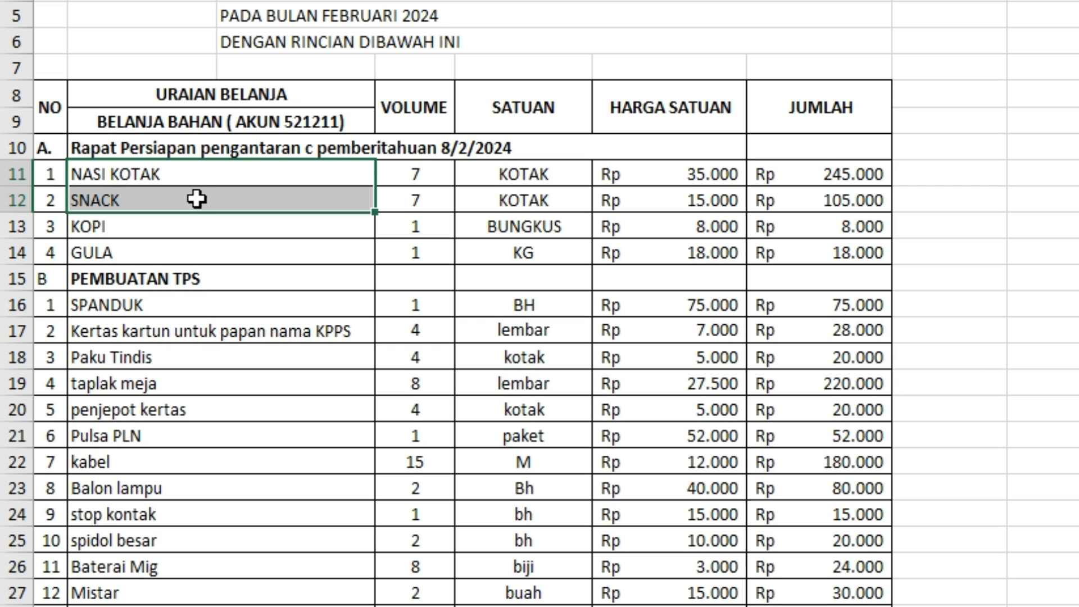
pyautogui.moveTo(174, 174); pyautogui.dragTo(170, 199)
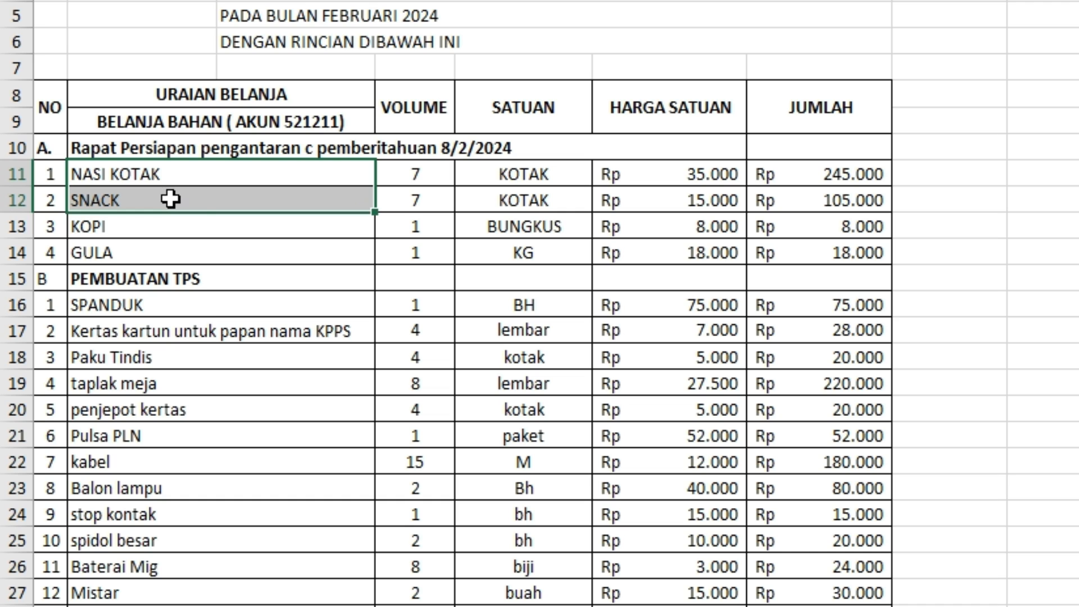
# Switch to the Word document with the blank shop receipt form, look it over, and return to the materials sheet.
pyautogui.hotkey('alt', 'Tab')
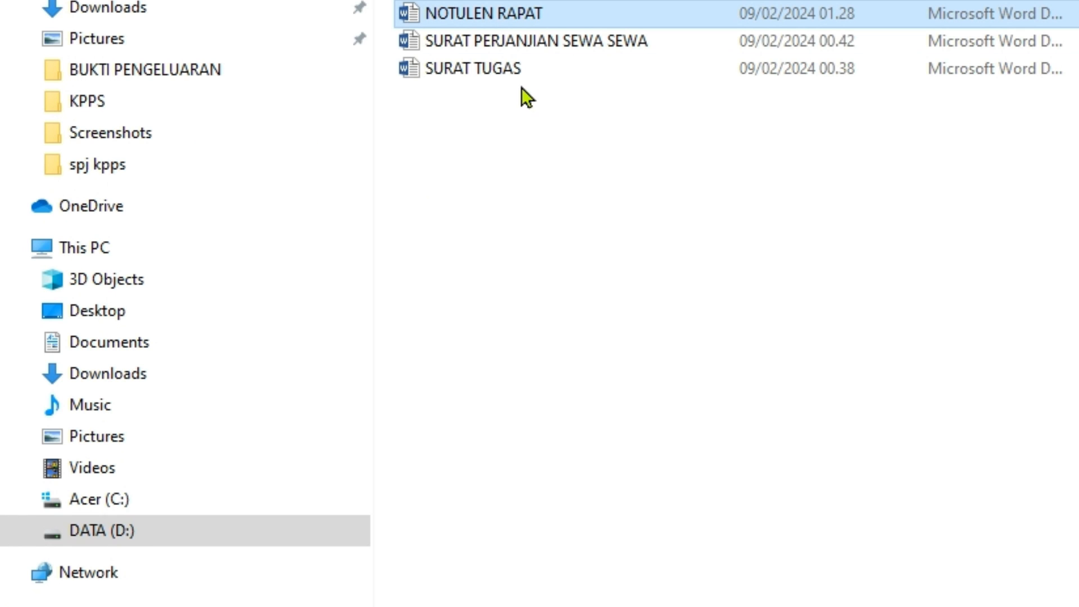
pyautogui.hotkey('alt', 'Tab')
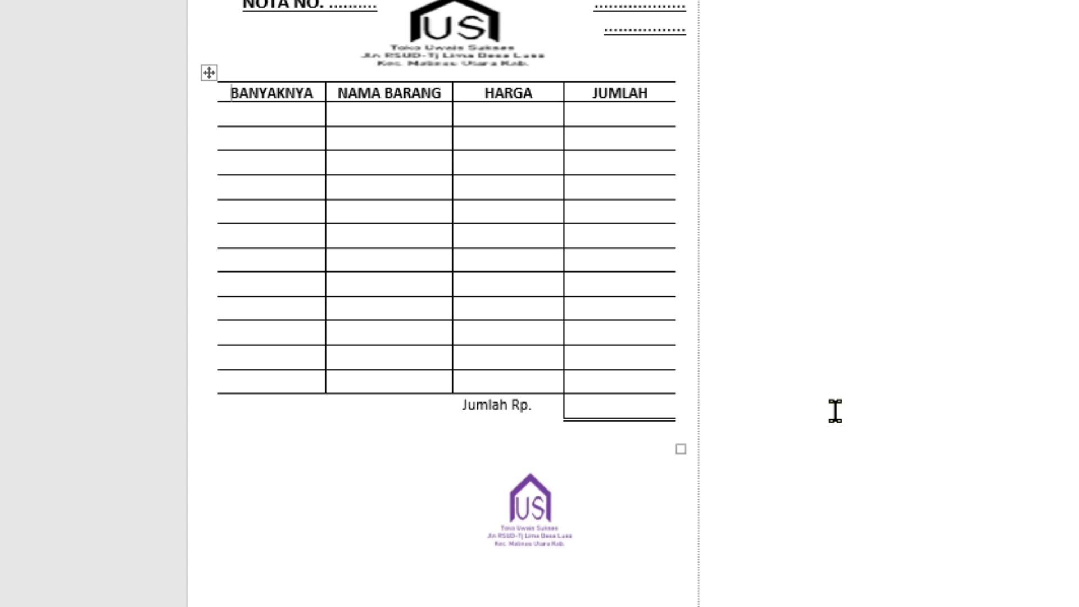
pyautogui.scroll(-3, 715, 390)
pyautogui.scroll(3, 716, 390)
pyautogui.hotkey('alt', 'Tab')
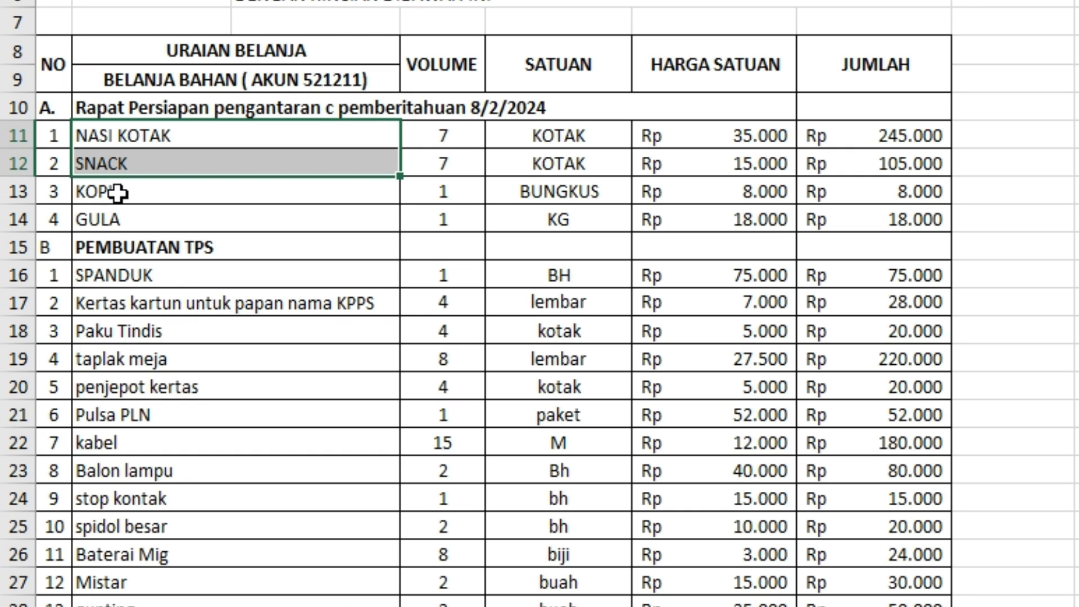
# Highlight the KOPI and GULA items of section A, and select the PEMBUATAN TPS heading of section B.
pyautogui.moveTo(172, 194); pyautogui.dragTo(181, 216)
pyautogui.scroll(-1, 186, 214)
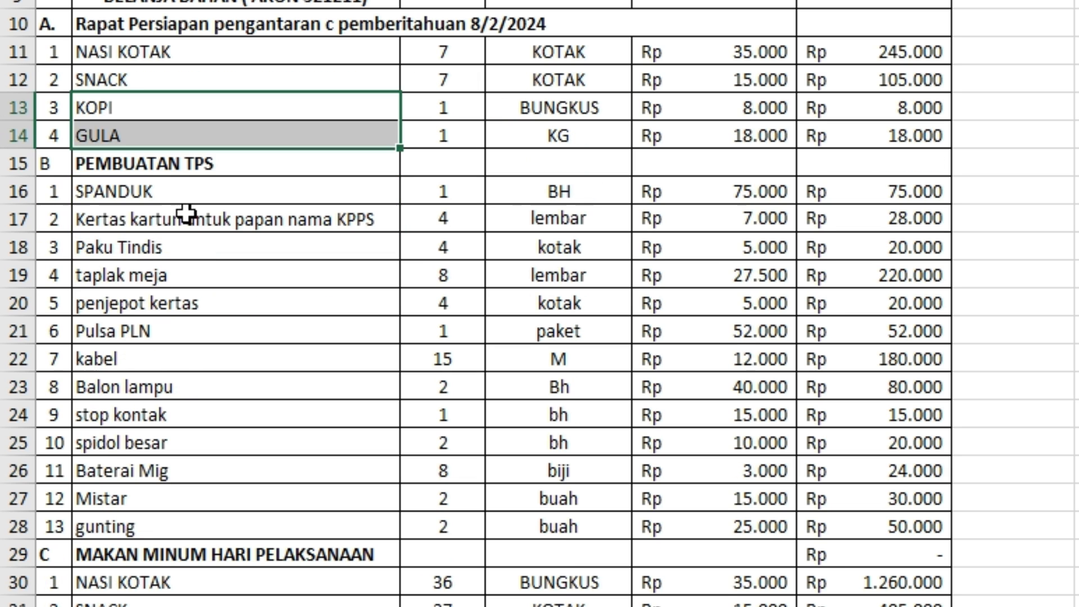
pyautogui.click(316, 172)
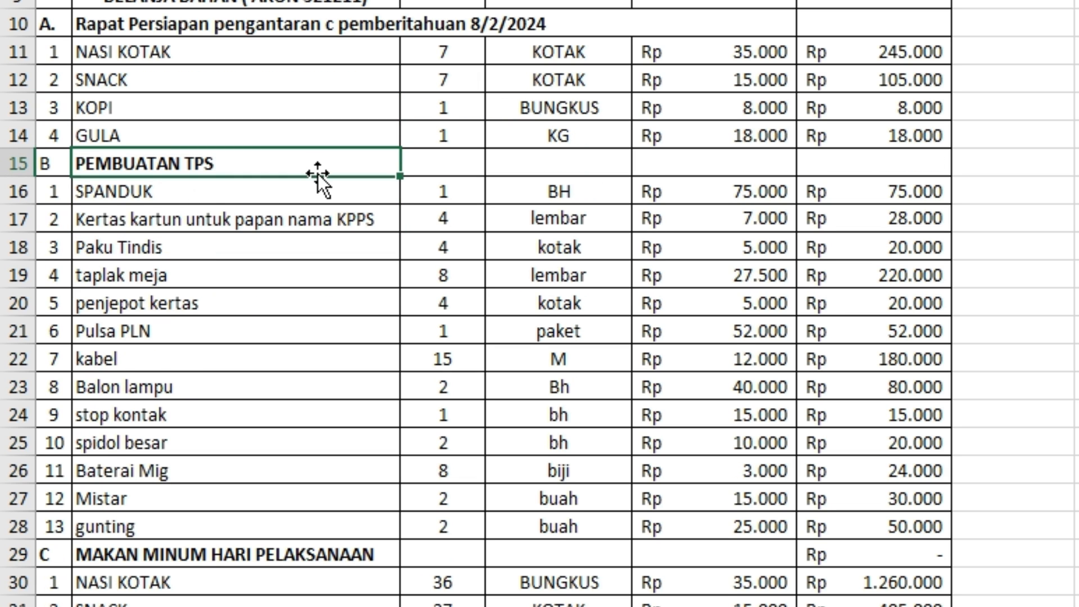
# Go through section B's items SPANDUK, Kertas kartun, Paku Tindis, taplak meja and penjepot kertas on the materials sheet.
pyautogui.click(239, 196)
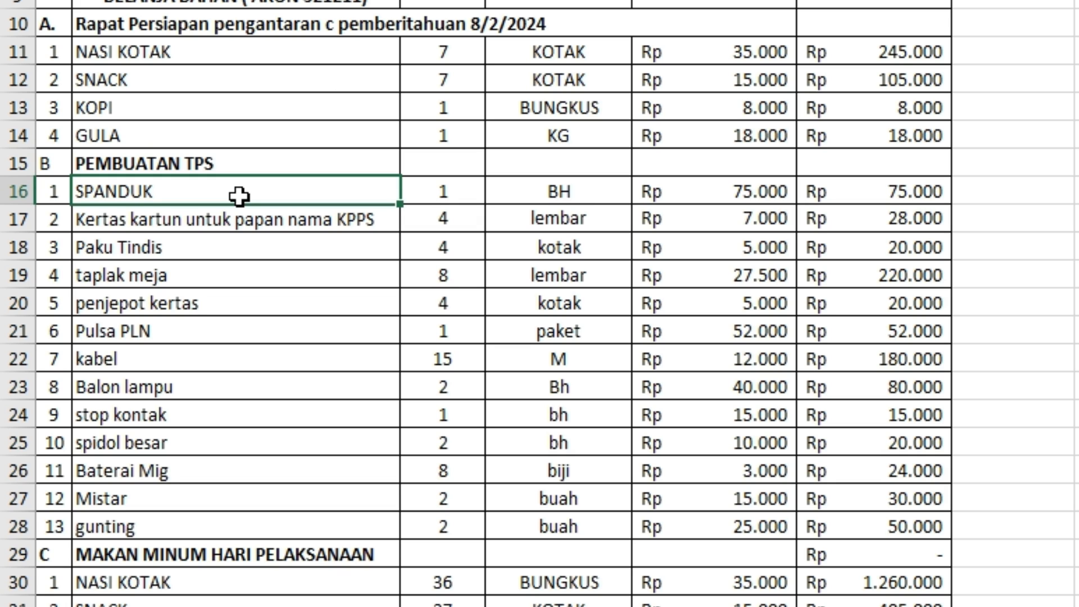
pyautogui.click(209, 216)
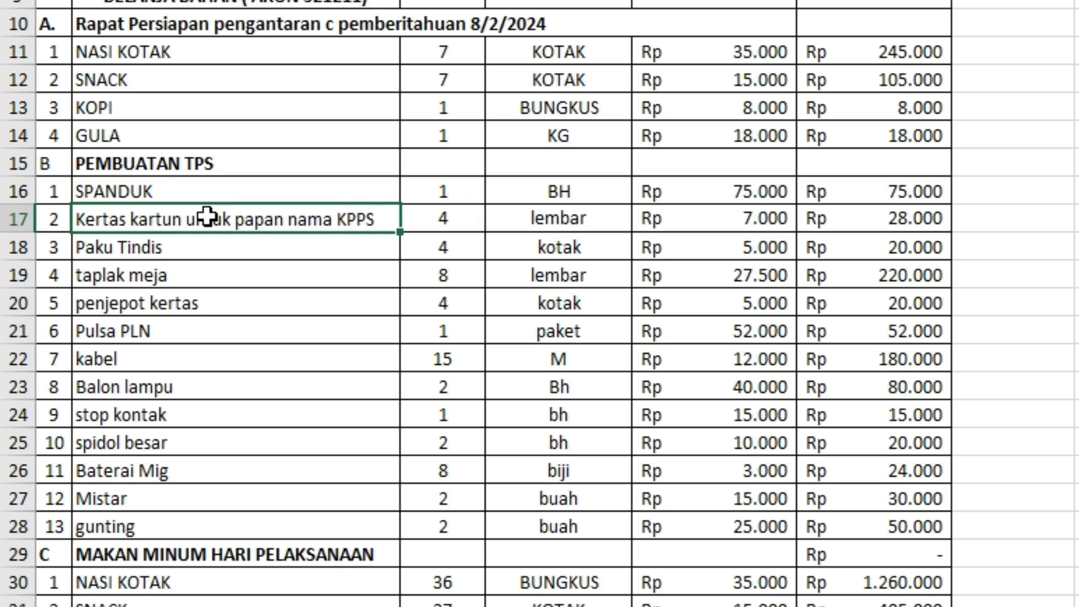
pyautogui.click(184, 241)
pyautogui.click(181, 269)
pyautogui.click(201, 308)
pyautogui.scroll(-2, 287, 342)
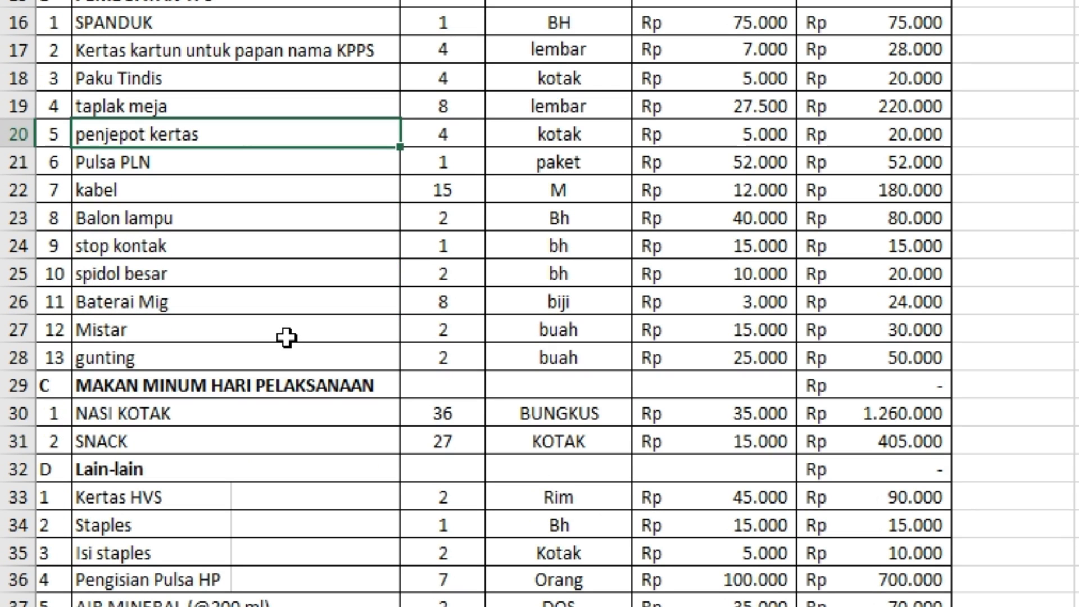
# Go through section B's remaining items from Pulsa PLN, kabel and Balon lampu down to Mistar and gunting.
pyautogui.click(192, 171)
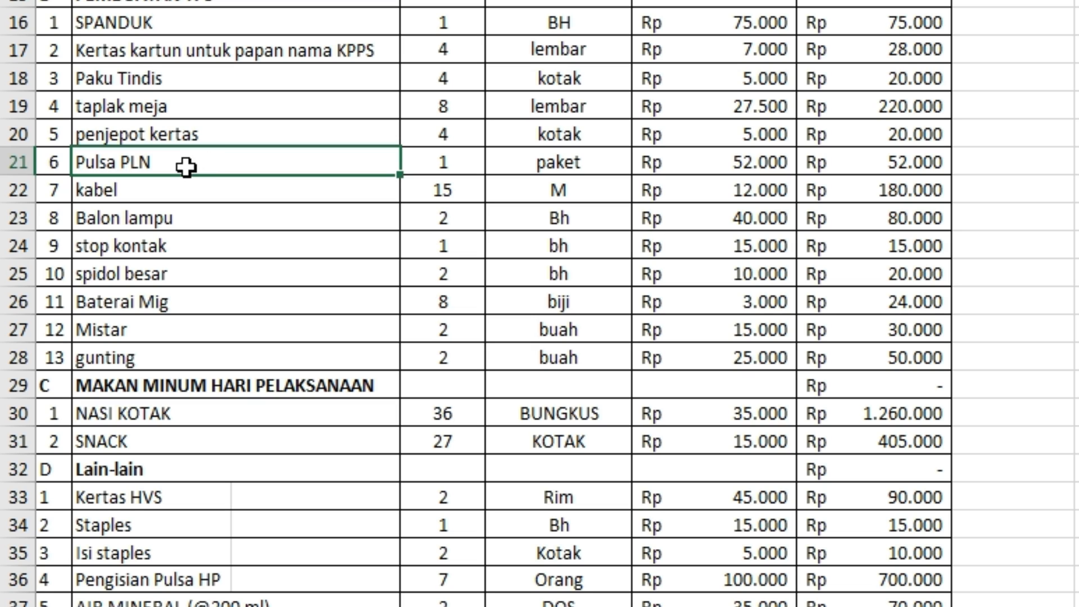
pyautogui.click(160, 199)
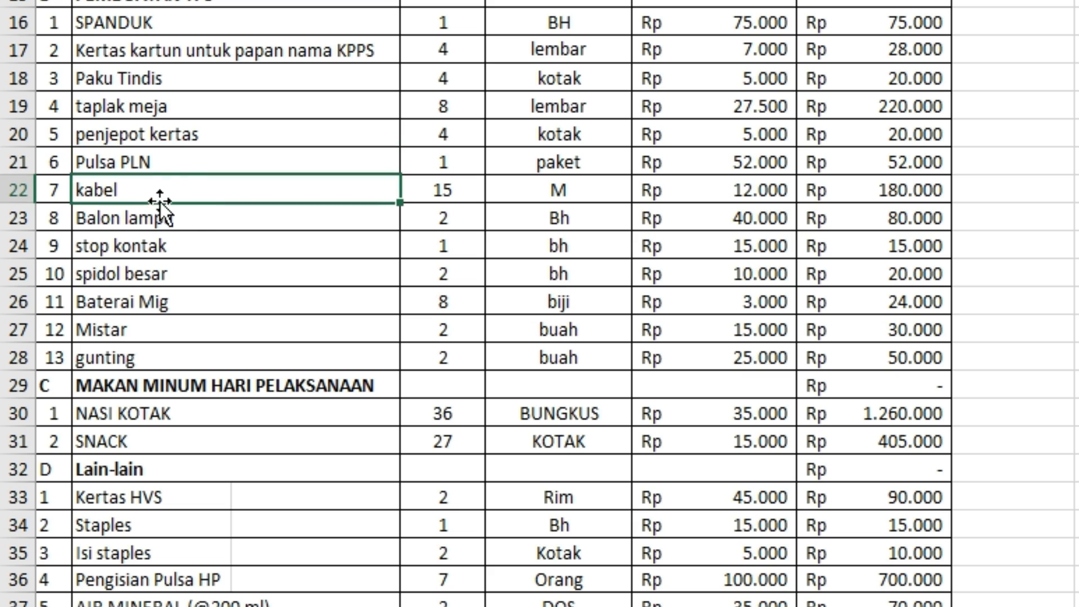
pyautogui.click(194, 218)
pyautogui.click(196, 244)
pyautogui.click(206, 272)
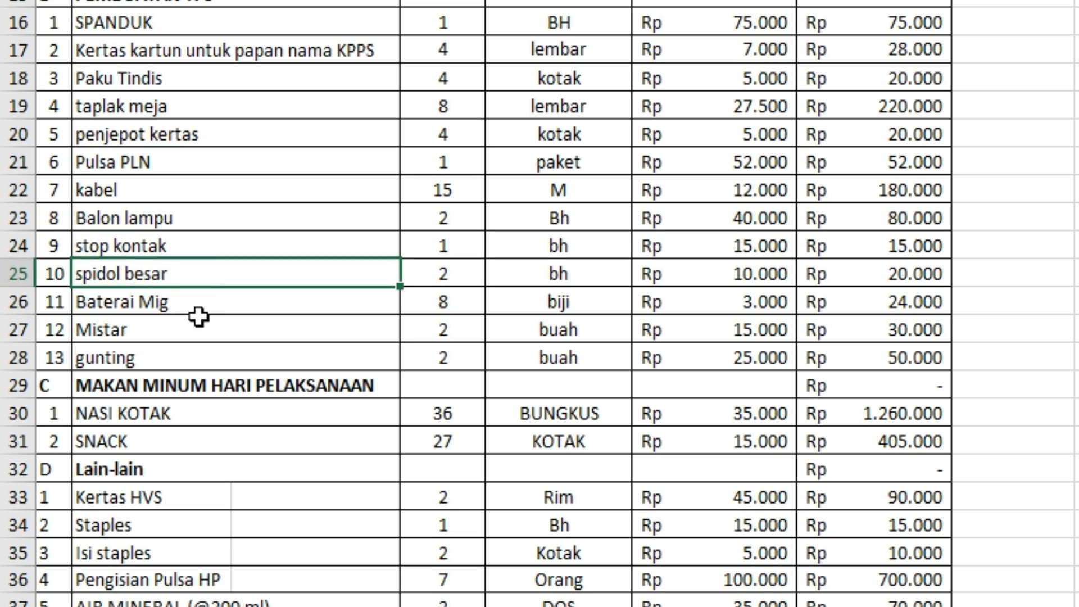
pyautogui.click(171, 325)
pyautogui.click(148, 355)
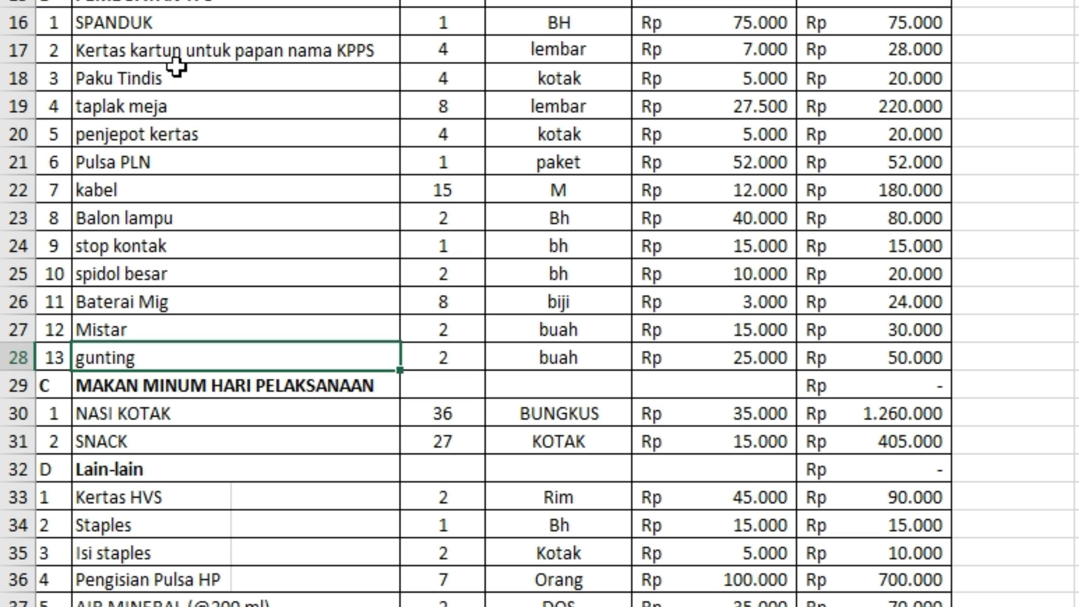
# Highlight all of section B's items together, from SPANDUK to gunting.
pyautogui.moveTo(186, 26); pyautogui.dragTo(169, 351)
pyautogui.click(232, 243)
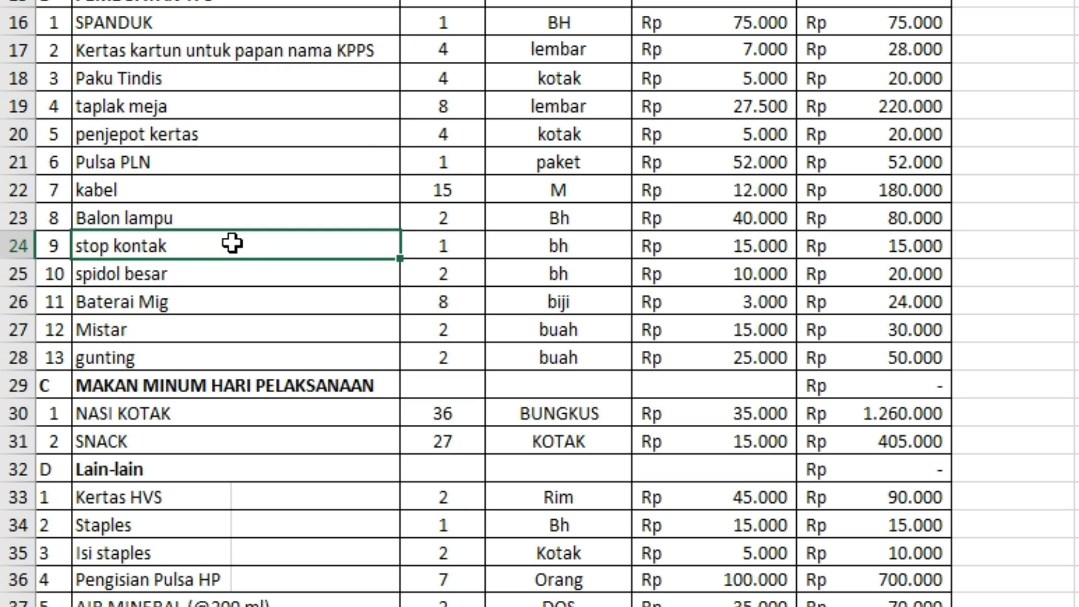
pyautogui.moveTo(216, 21); pyautogui.dragTo(170, 354)
pyautogui.click(218, 274)
# Highlight NASI KOTAK and SNACK under MAKAN MINUM HARI PELAKSANAAN, and highlight Kertas HVS, Staples and Isi staples under Lain-lain.
pyautogui.scroll(-2, 218, 274)
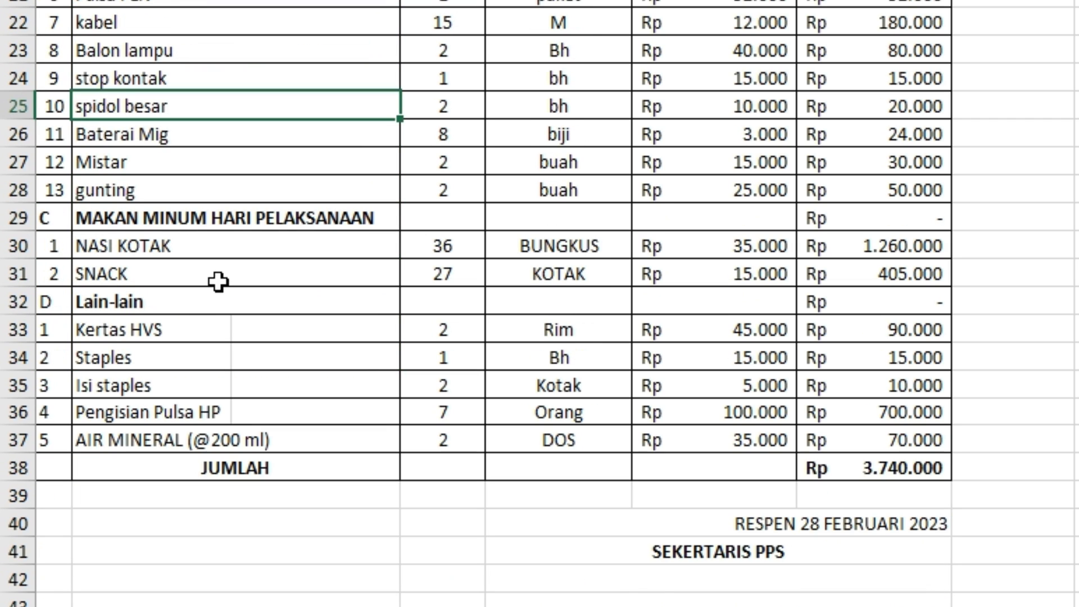
pyautogui.click(277, 222)
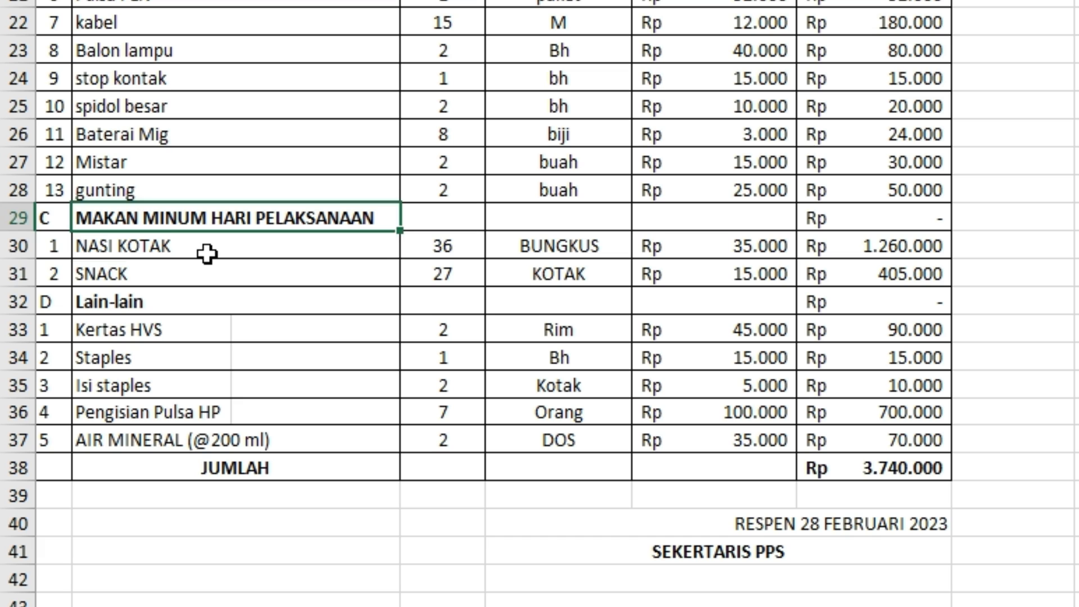
pyautogui.moveTo(209, 253); pyautogui.dragTo(202, 260)
pyautogui.scroll(-1, 202, 262)
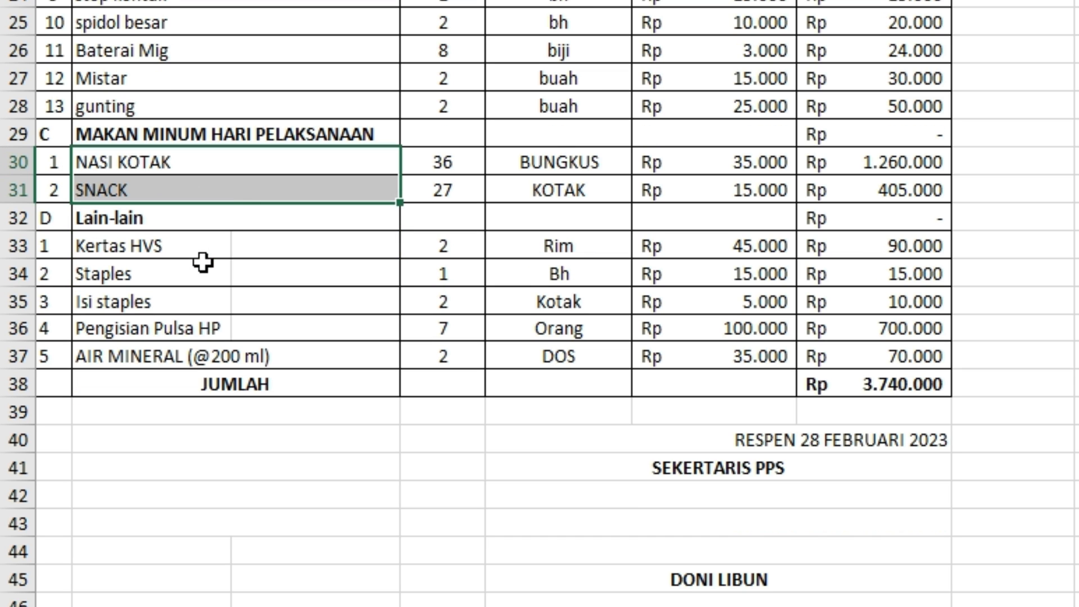
pyautogui.moveTo(167, 240); pyautogui.dragTo(162, 305)
pyautogui.moveTo(204, 256); pyautogui.dragTo(190, 301)
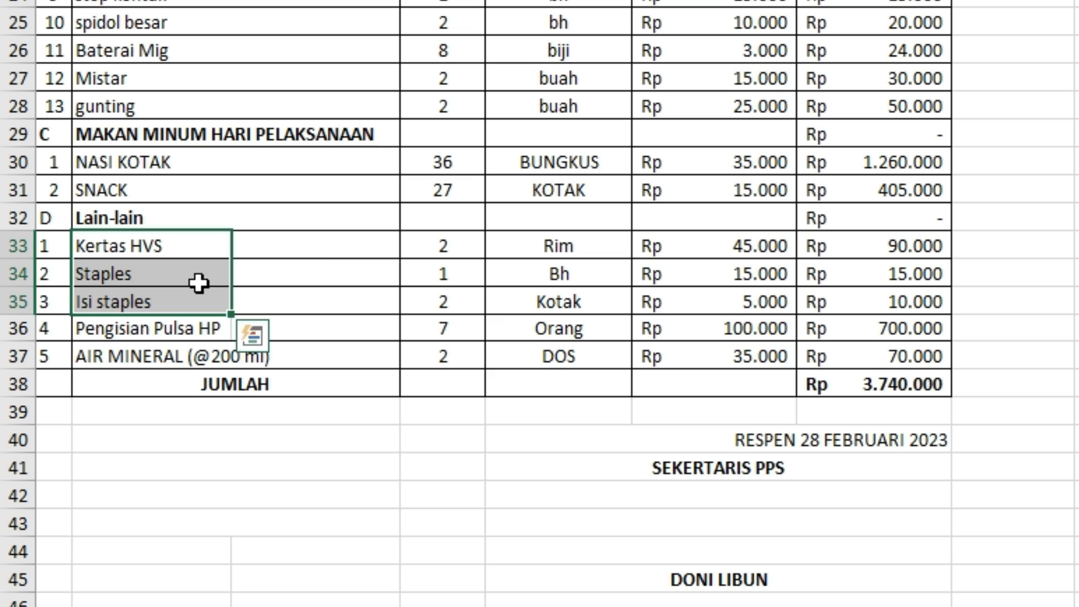
pyautogui.click(318, 248)
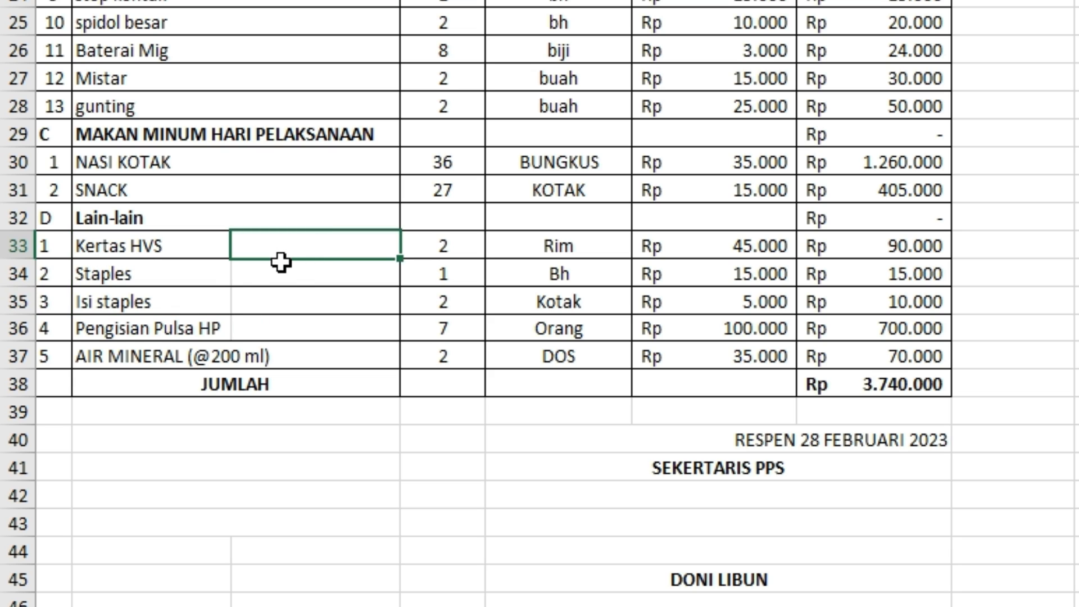
pyautogui.click(182, 329)
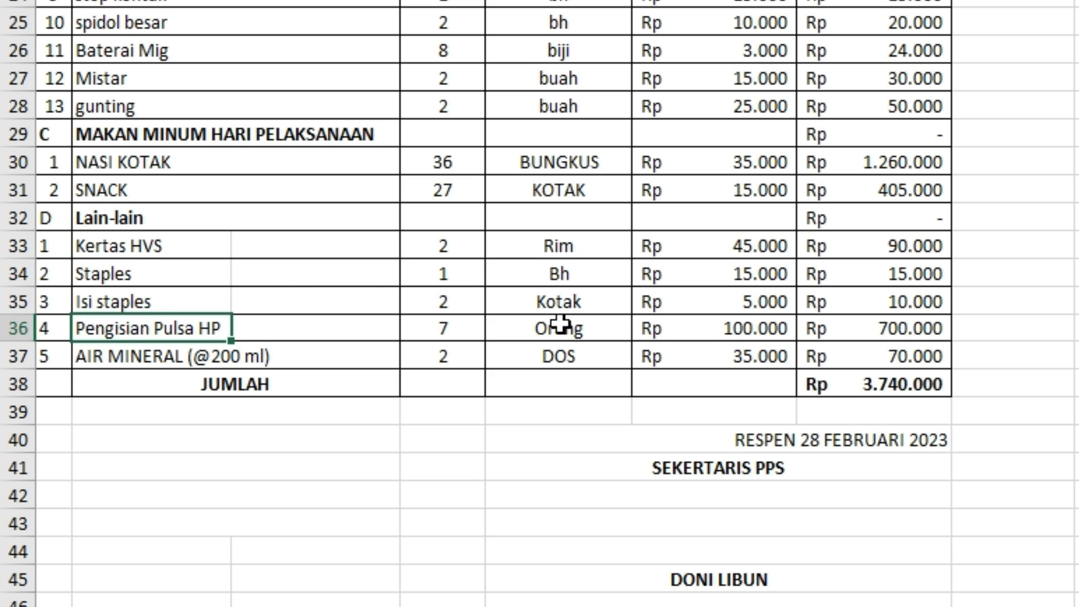
pyautogui.click(271, 330)
pyautogui.click(444, 335)
pyautogui.click(556, 337)
pyautogui.click(746, 331)
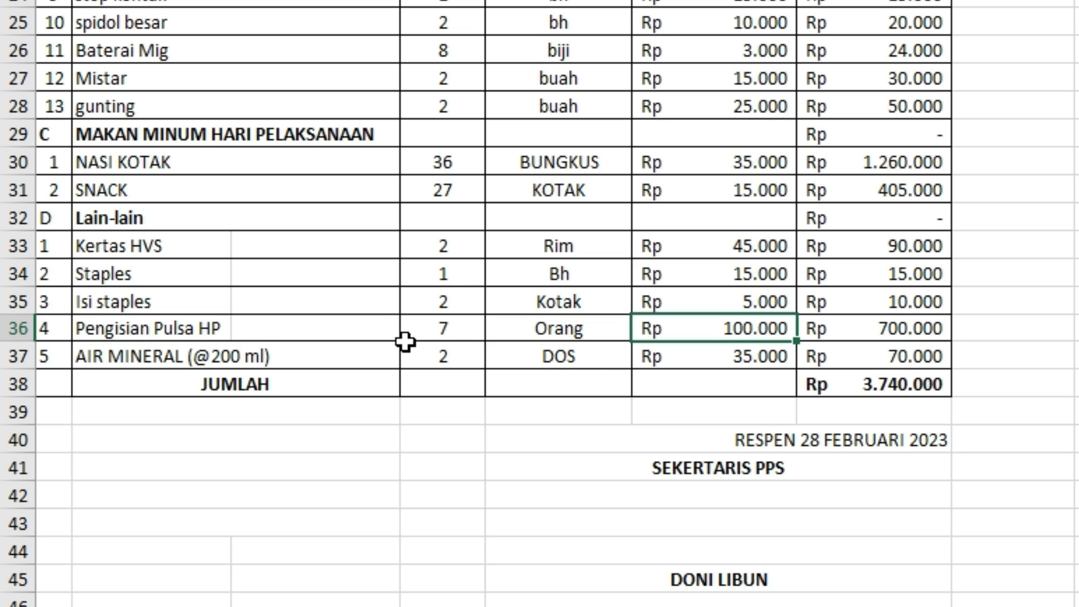
pyautogui.click(442, 335)
pyautogui.click(748, 324)
pyautogui.moveTo(427, 326); pyautogui.dragTo(651, 332)
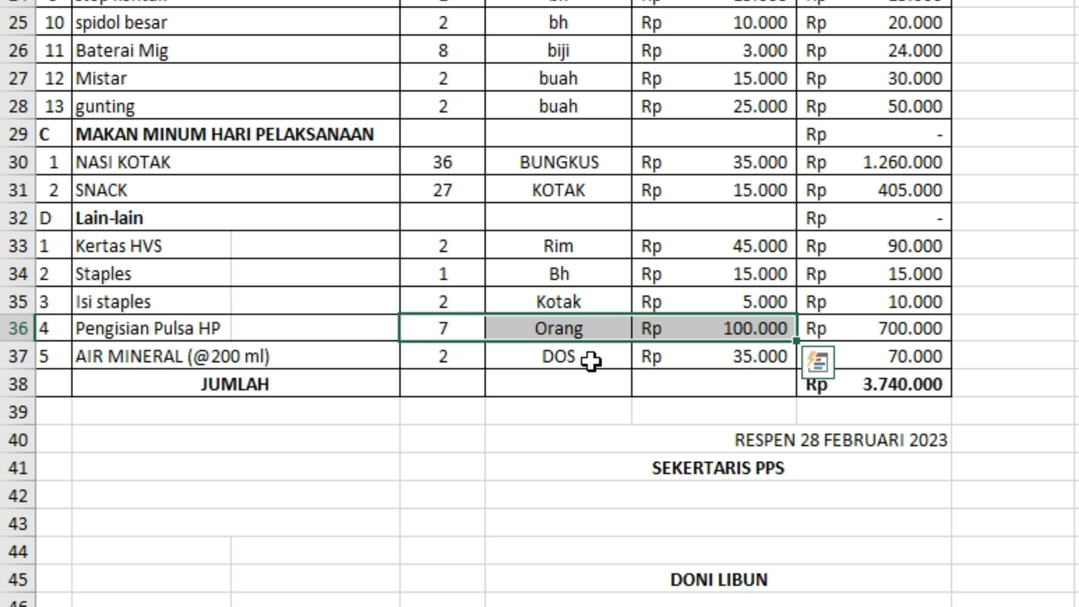
pyautogui.click(349, 354)
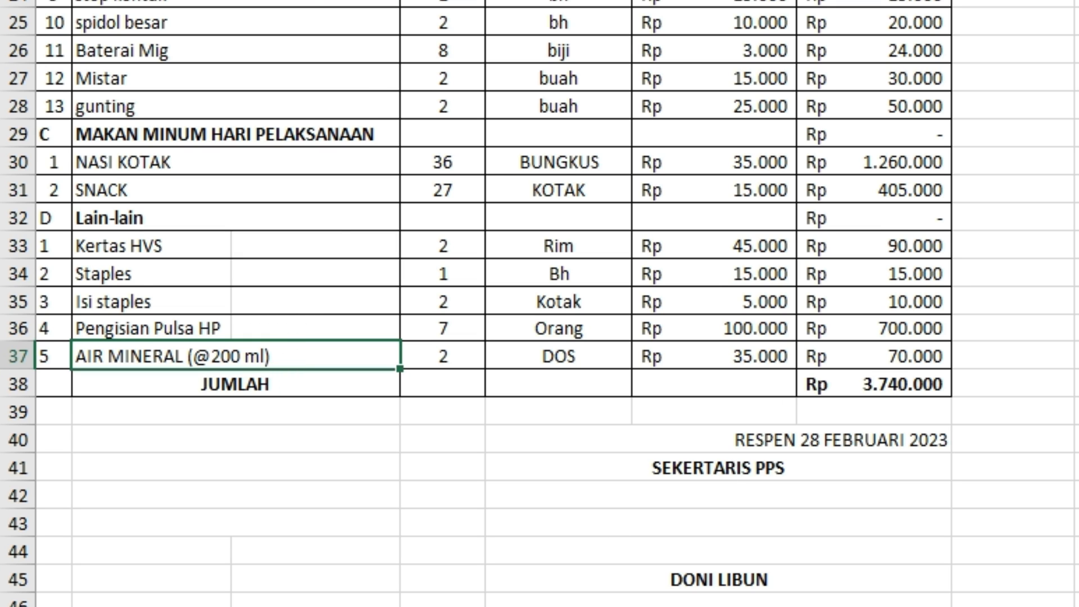
# Select TRANSPORTASI RAPAT DI DESA on the non-operational budget sheet, and open the SURAT TUGAS Word document from File Explorer.
pyautogui.hotkey('ctrl', 'pagedown')
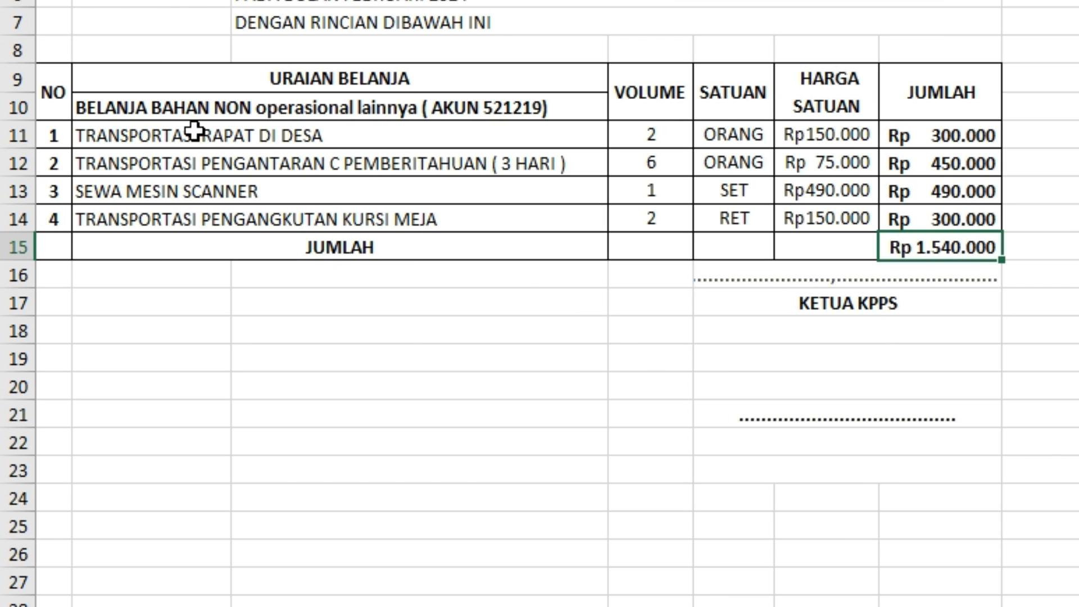
pyautogui.click(315, 137)
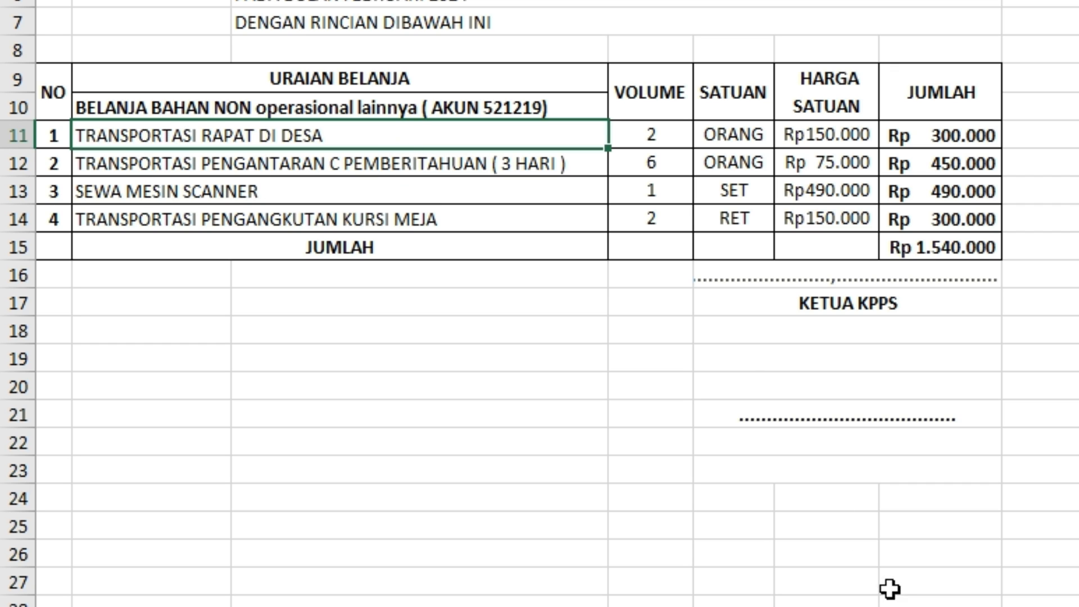
pyautogui.click(899, 606)
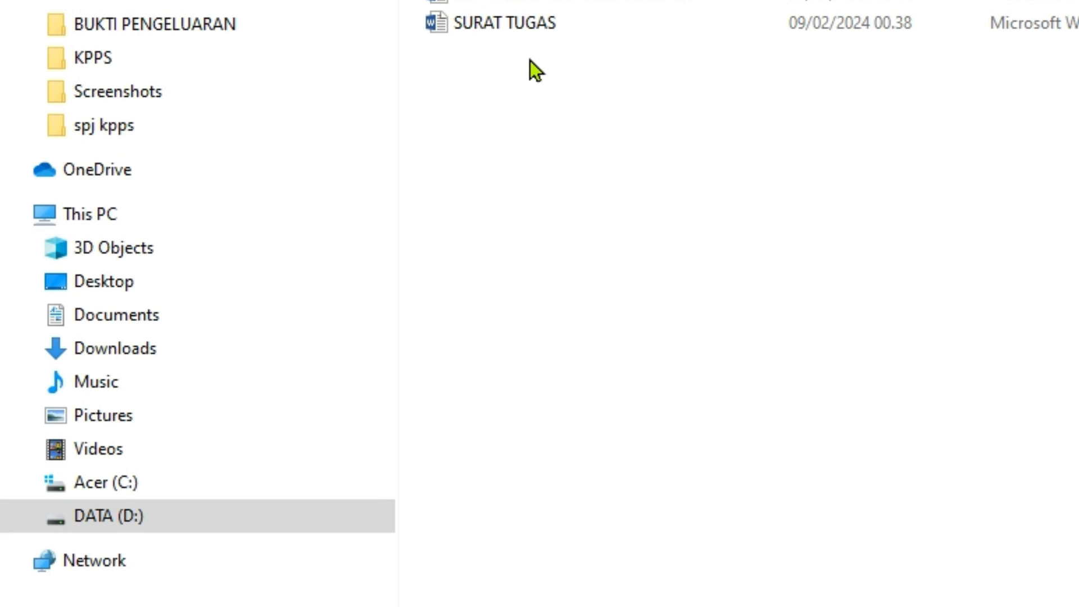
pyautogui.click(521, 23)
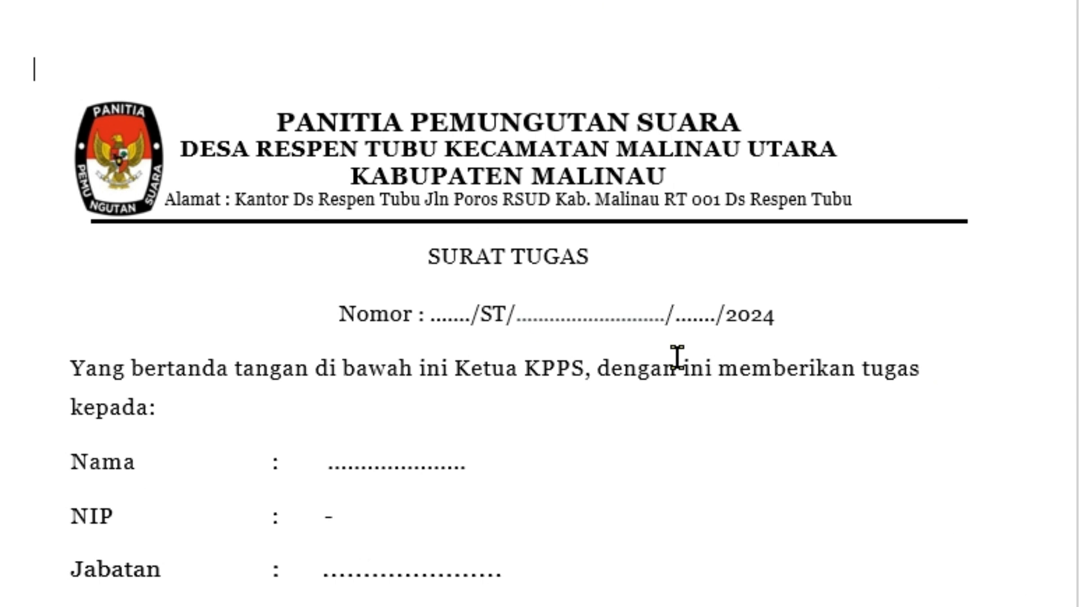
# Fill in the Jabatan field of the assignment letter with ANGGOTA KPPS.
pyautogui.scroll(-5, 594, 239)
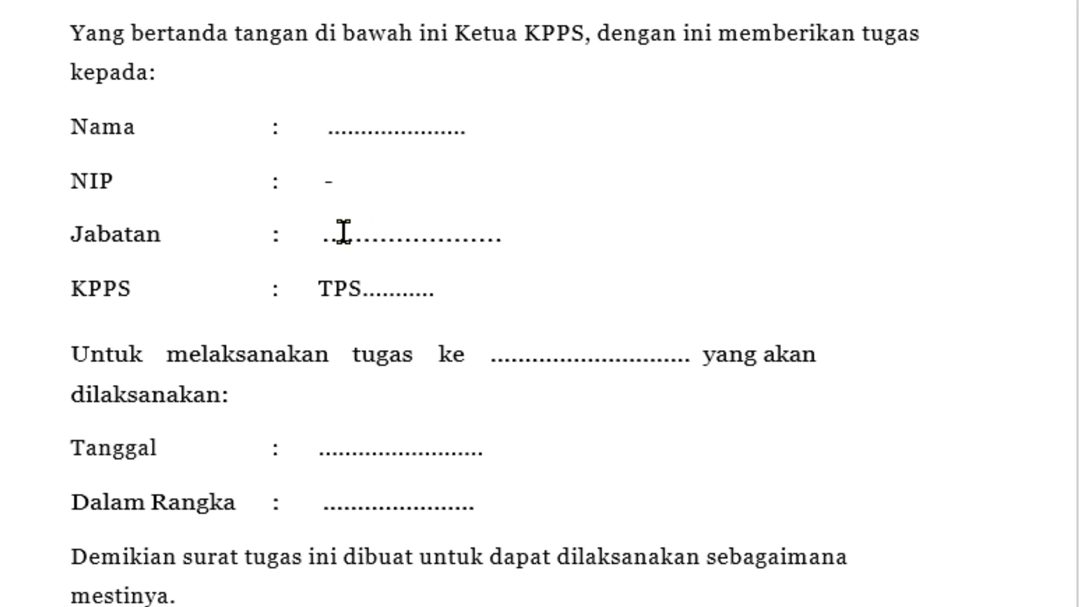
pyautogui.moveTo(324, 236); pyautogui.dragTo(514, 237)
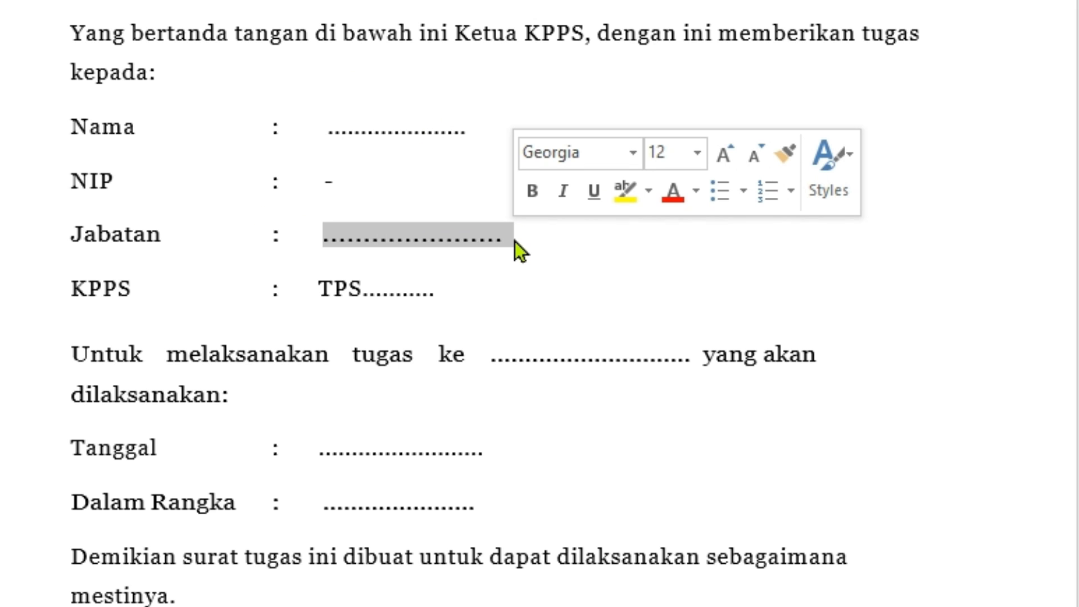
pyautogui.write('ANGGOTA KPPS')
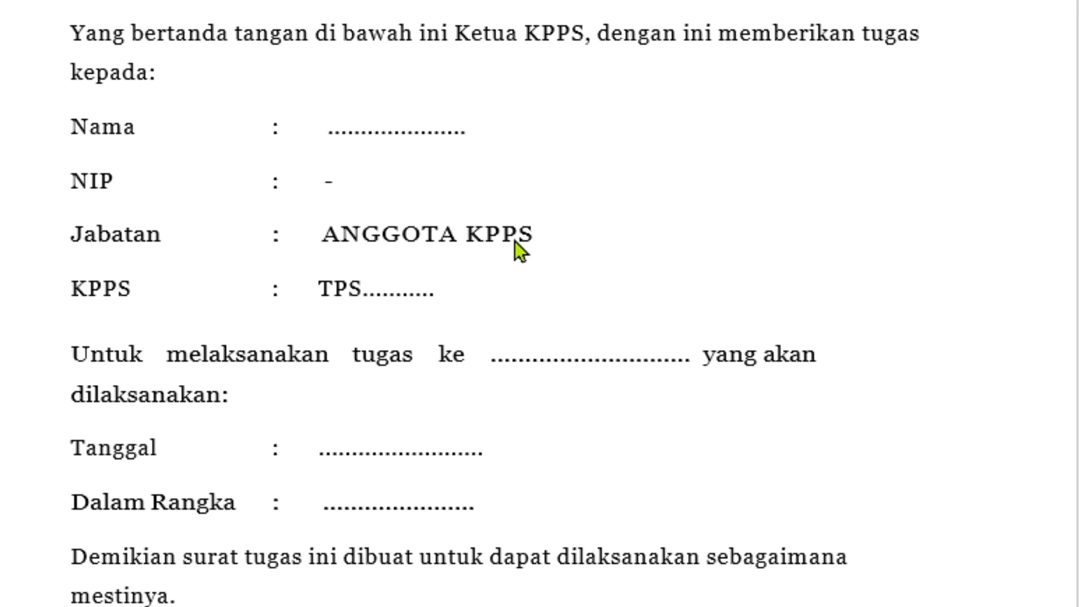
pyautogui.click(771, 245)
pyautogui.moveTo(323, 233); pyautogui.dragTo(521, 234)
pyautogui.press('Right')
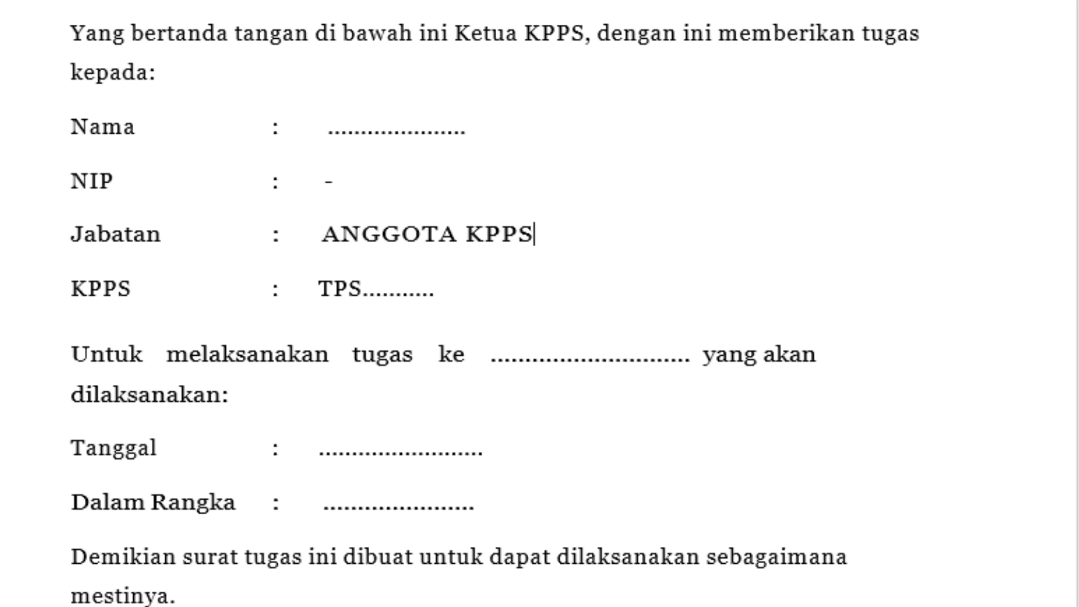
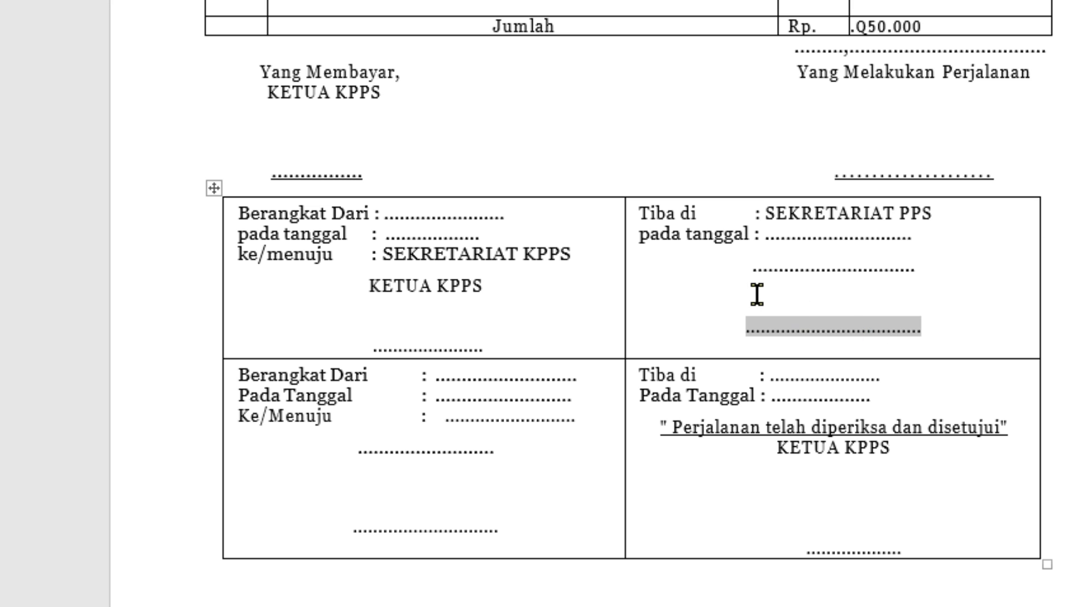
pyautogui.click(756, 279)
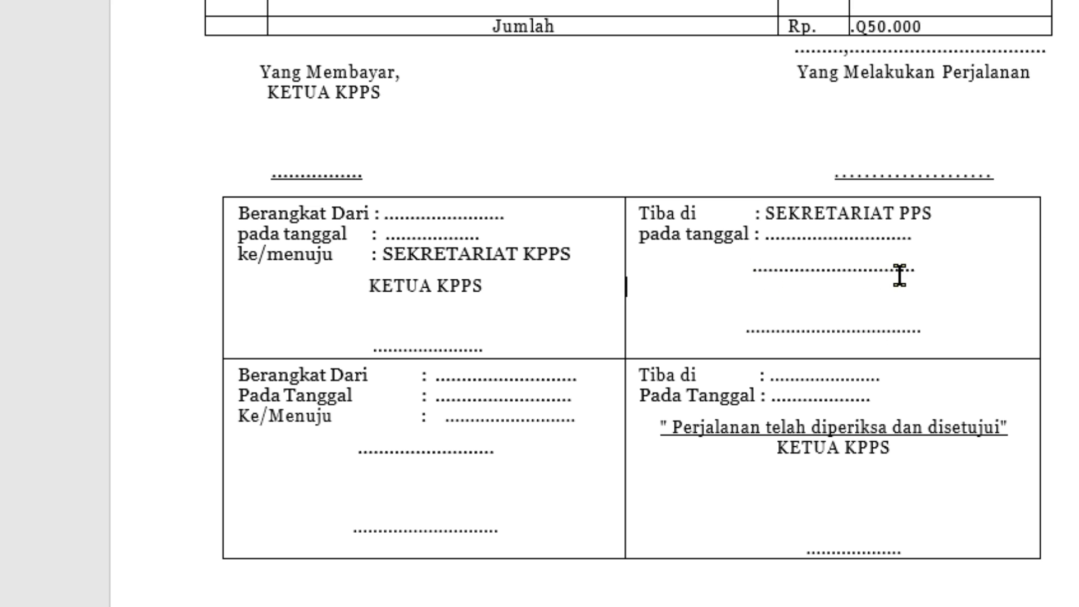
pyautogui.doubleClick(758, 279)
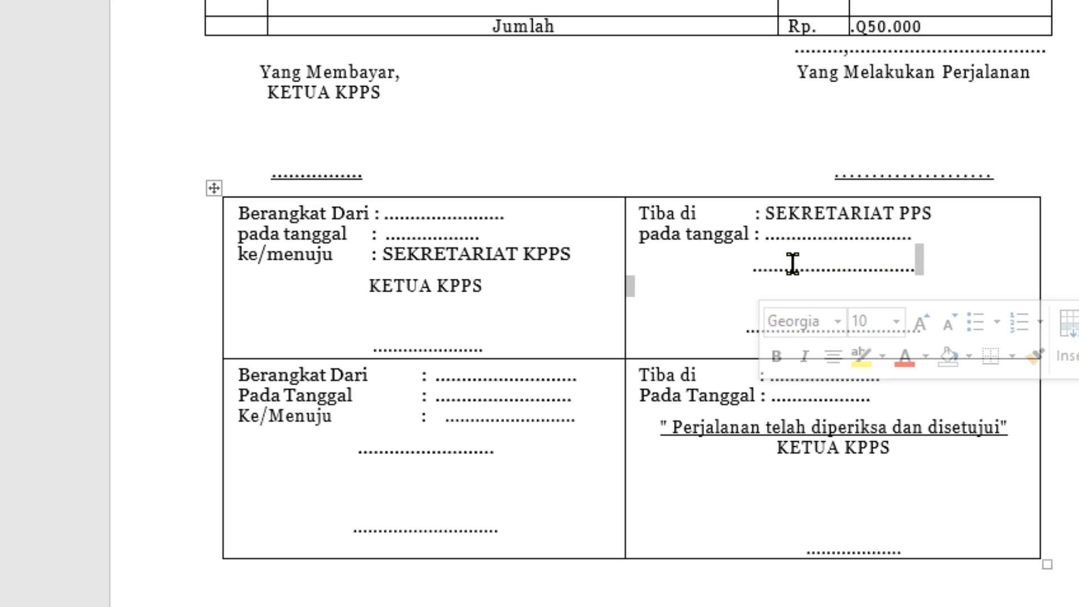
pyautogui.press('Right')
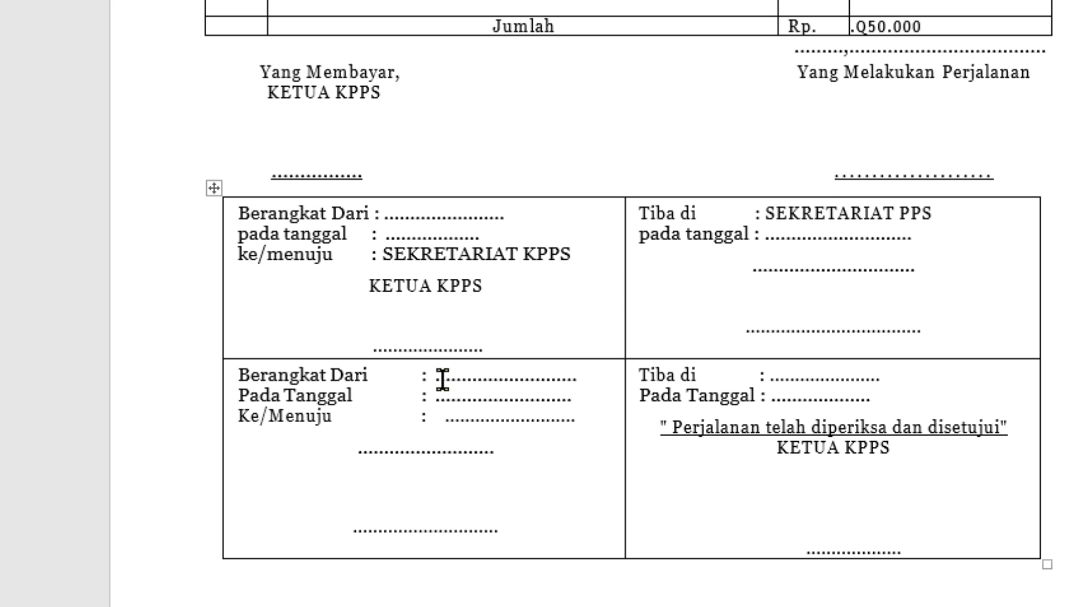
# Replace the dotted placeholder after the lower Berangkat Dari in the travel table with SEKRETARIAT PPS.
pyautogui.moveTo(457, 379); pyautogui.dragTo(564, 386)
pyautogui.click(564, 388)
pyautogui.moveTo(435, 375); pyautogui.dragTo(572, 376)
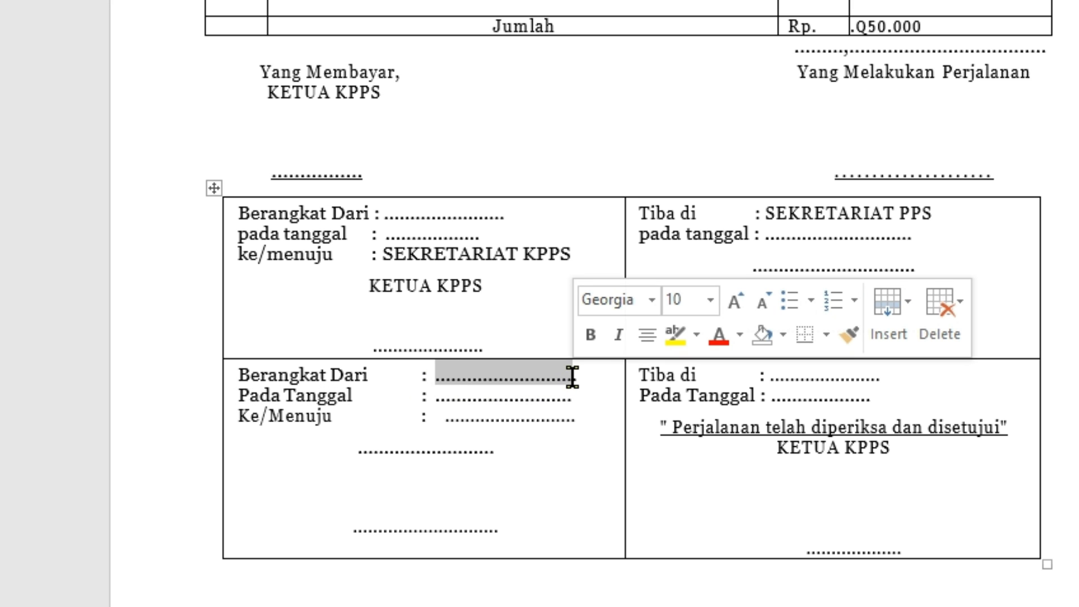
pyautogui.write('SEKR')
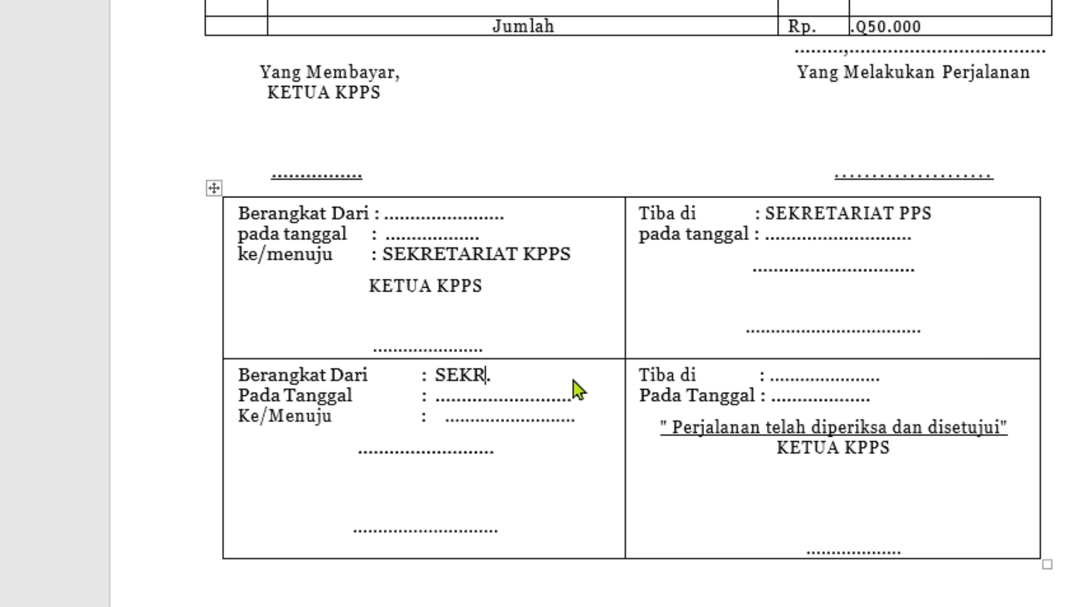
pyautogui.write('ETARIAT ')
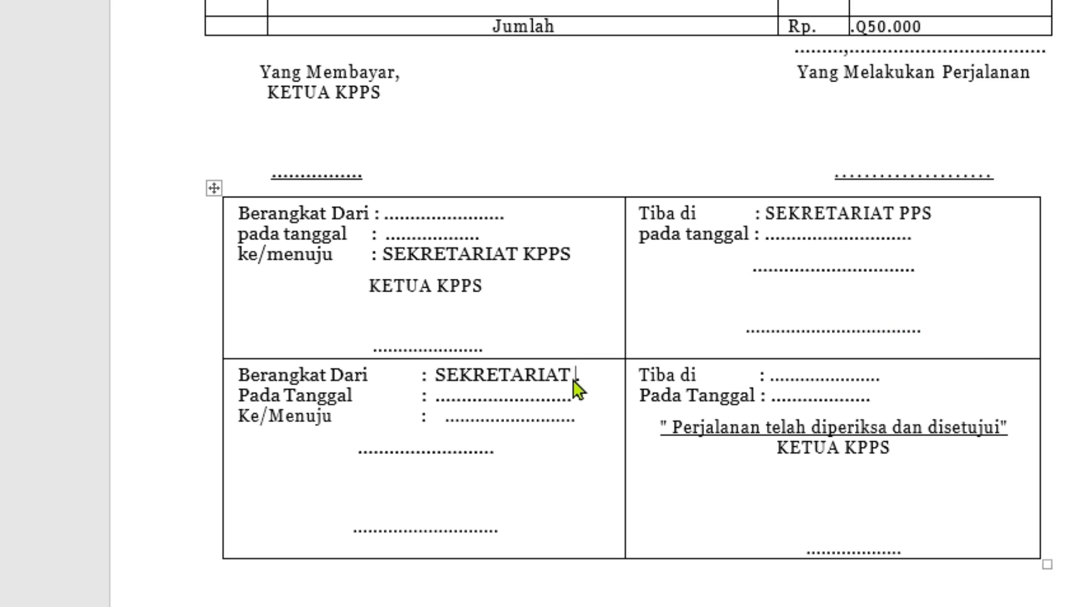
pyautogui.write('PPS.')
# Replace the dotted signatory title in the lower Berangkat Dari cell with KETUA PPS.
pyautogui.click(358, 528)
pyautogui.keyDown('shift'); pyautogui.click(494, 530); pyautogui.keyUp('shift')
pyautogui.click(494, 460)
pyautogui.moveTo(494, 455); pyautogui.dragTo(361, 446)
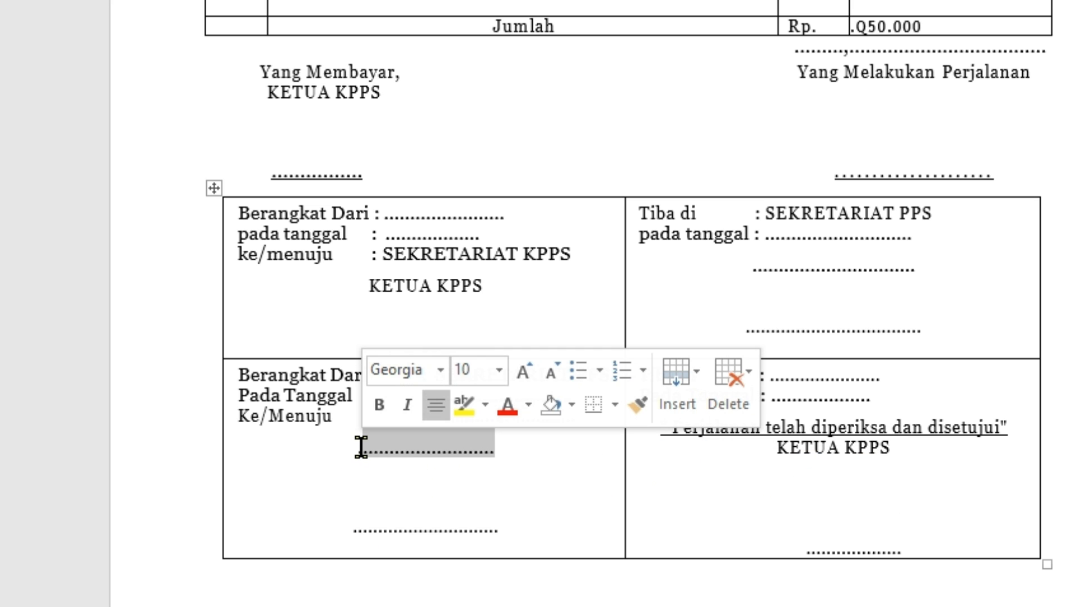
pyautogui.write('KETUA PPS')
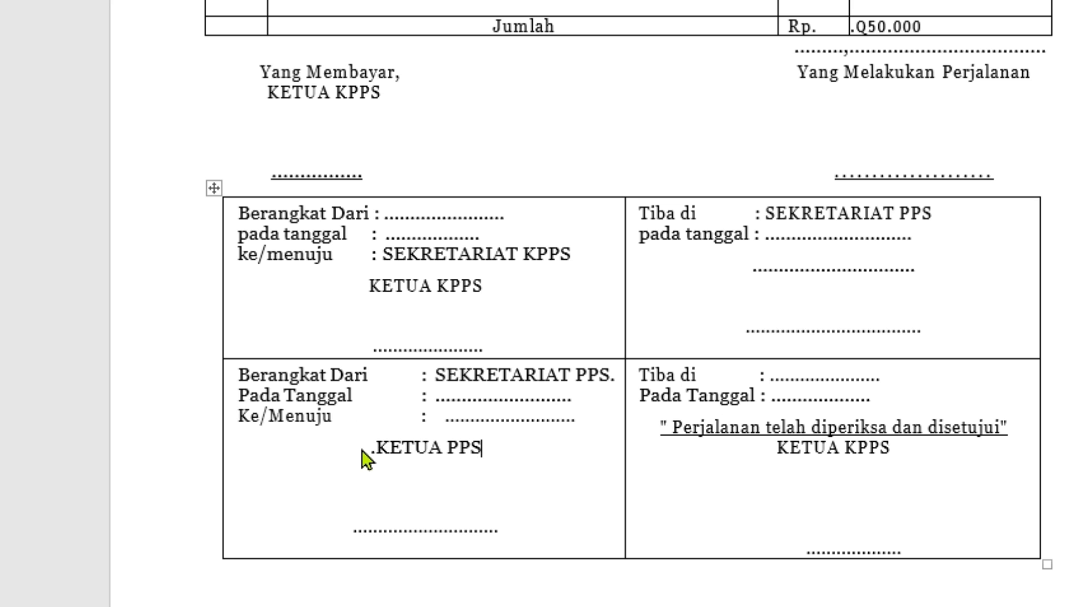
# Replace the dotted signatory title in the upper Tiba di cell of the travel table with KETUA PPS.
pyautogui.click(897, 285)
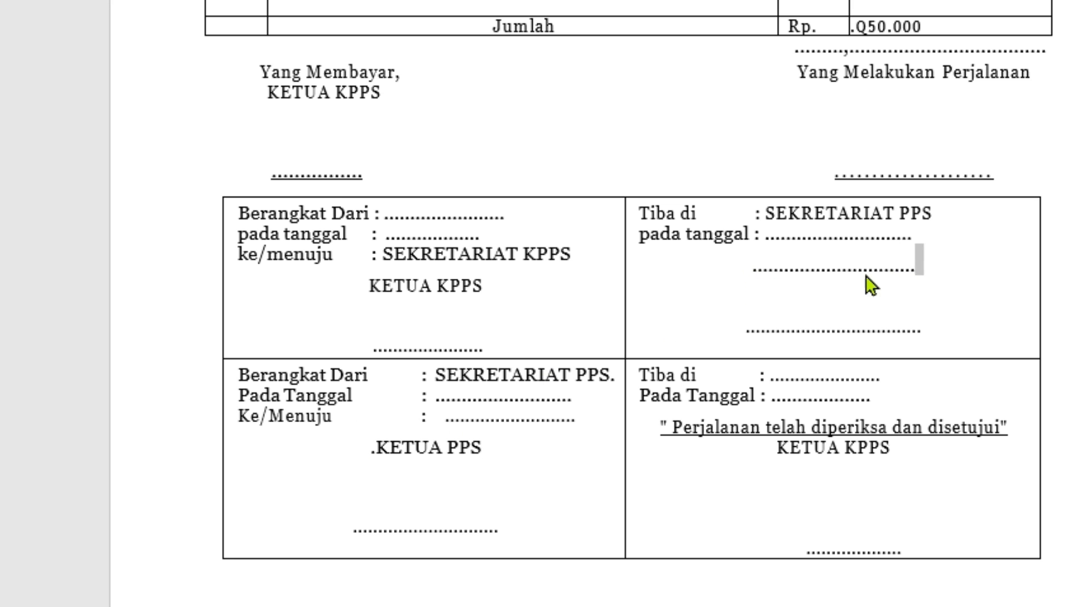
pyautogui.moveTo(865, 276); pyautogui.dragTo(736, 272)
pyautogui.write('KEY')
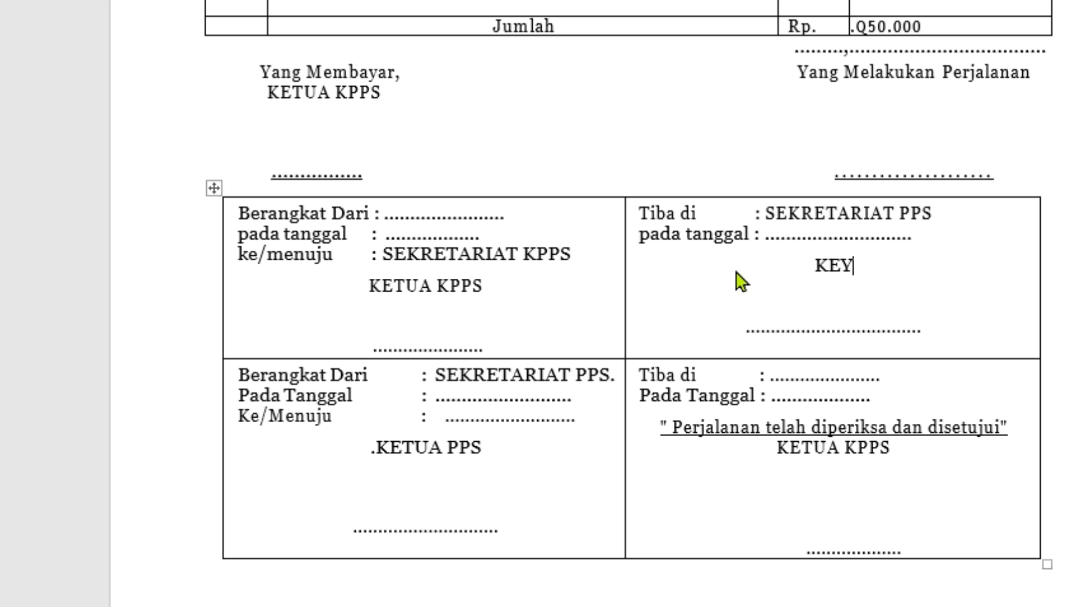
pyautogui.write('UA PPS')
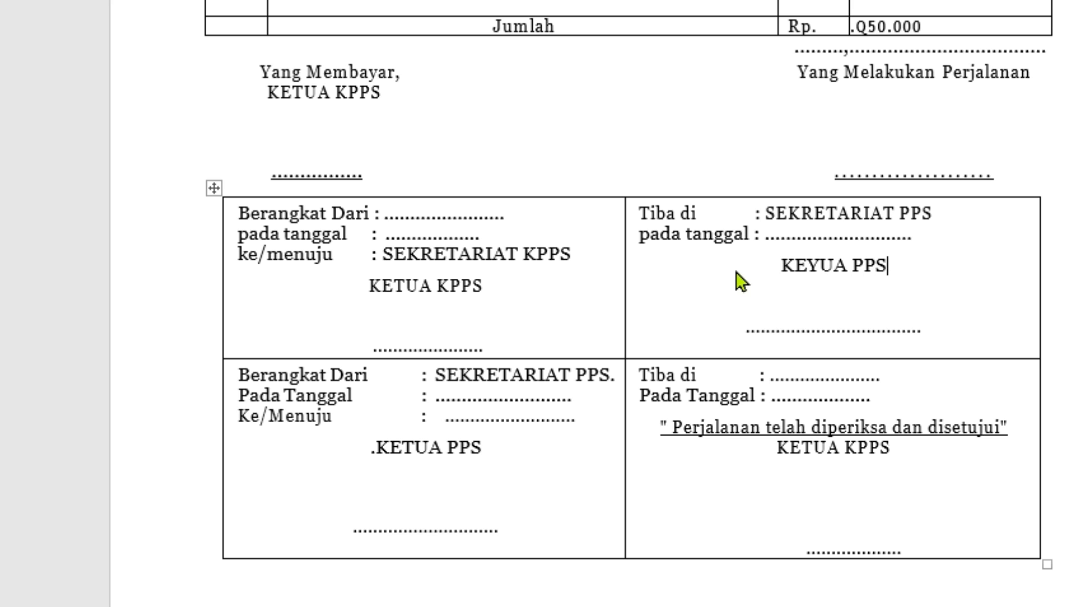
pyautogui.press('BackSpace')
pyautogui.press('BackSpace')
pyautogui.press('BackSpace')
pyautogui.press('BackSpace')
pyautogui.press('BackSpace')
pyautogui.press('BackSpace')
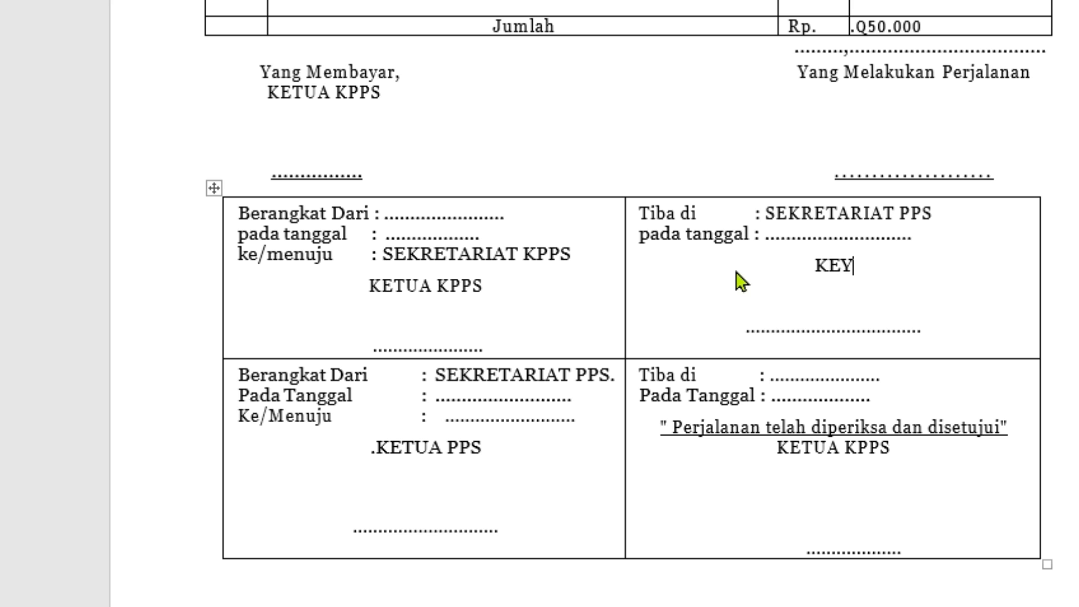
pyautogui.press('BackSpace')
pyautogui.write('TUA PP')
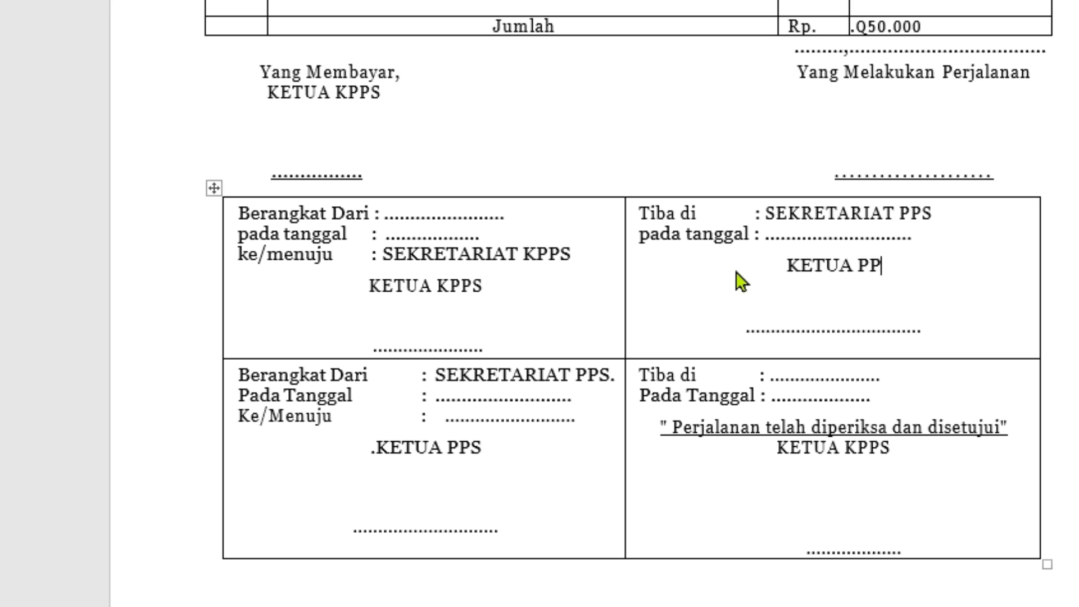
pyautogui.write('S')
# Check the lower Tiba di cell of the travel table and switch to the non-operational budget sheet in Excel.
pyautogui.moveTo(771, 376); pyautogui.dragTo(872, 382)
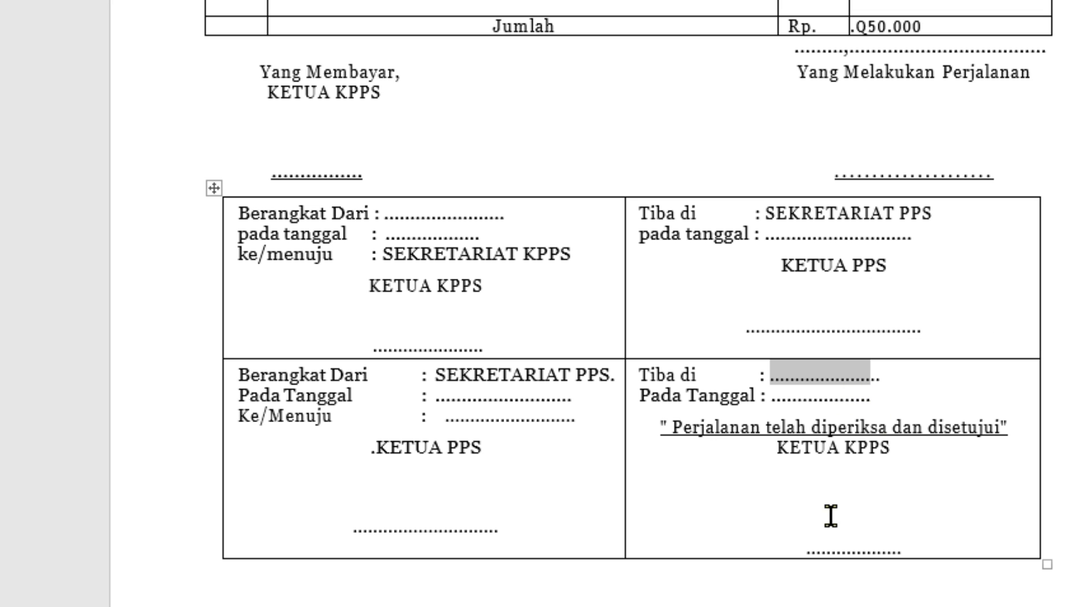
pyautogui.scroll(-1, 855, 531)
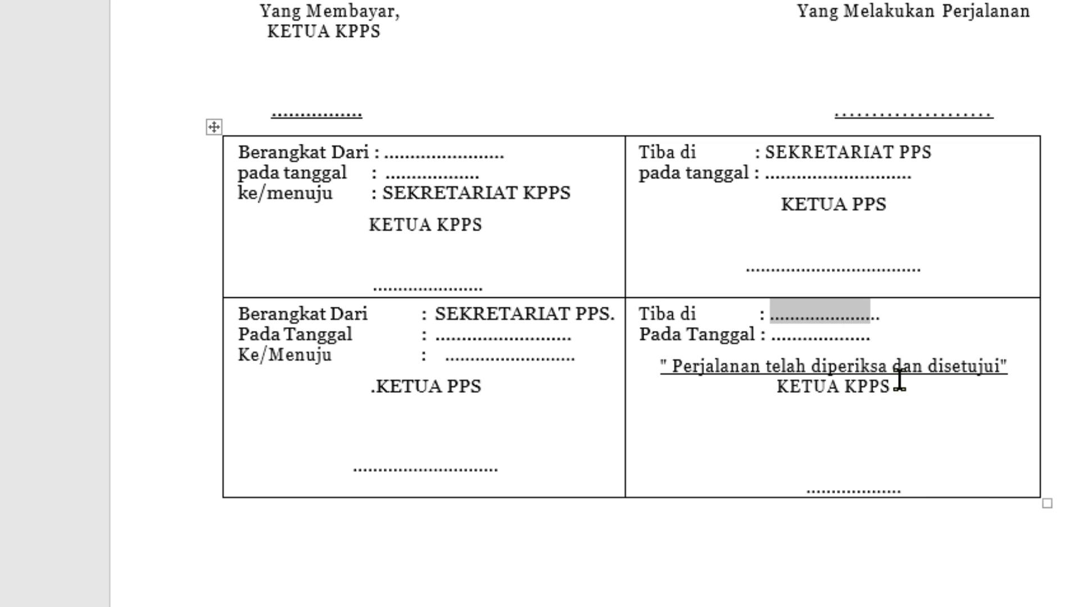
pyautogui.scroll(-2, 798, 375)
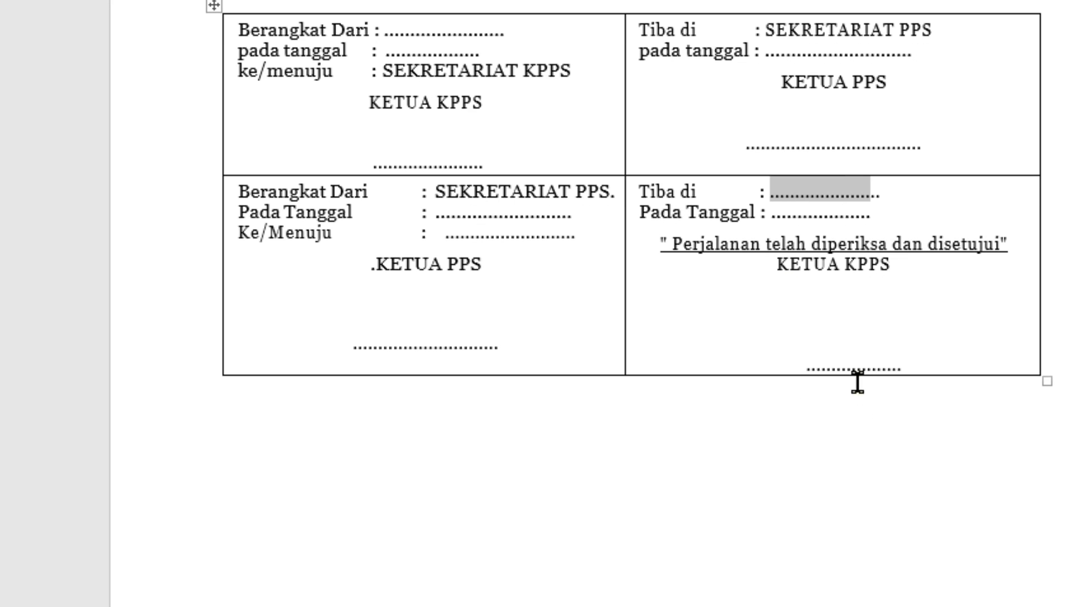
pyautogui.click(675, 606)
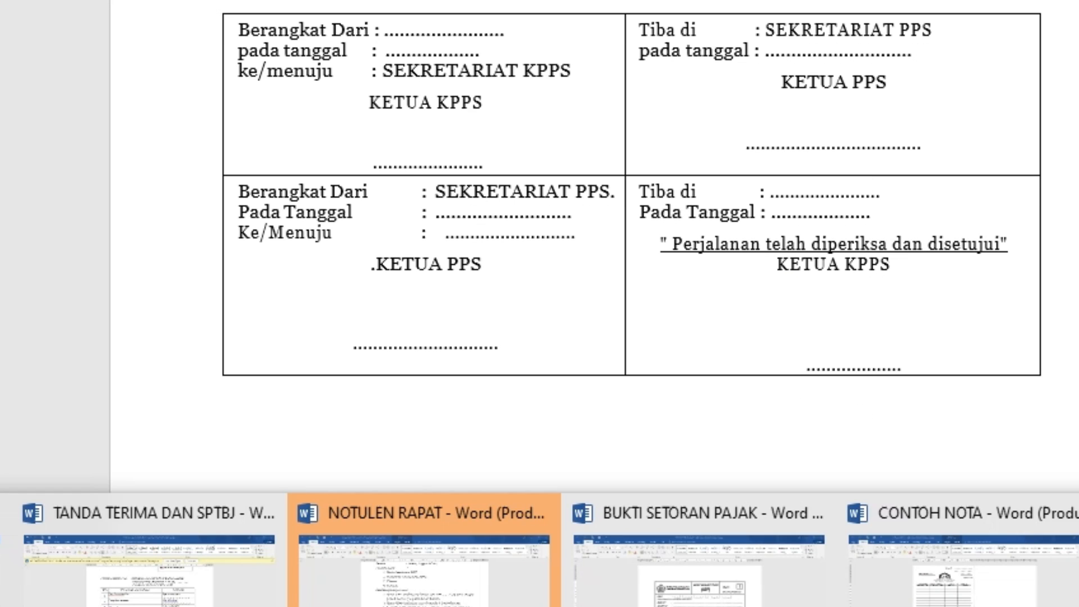
pyautogui.click(619, 606)
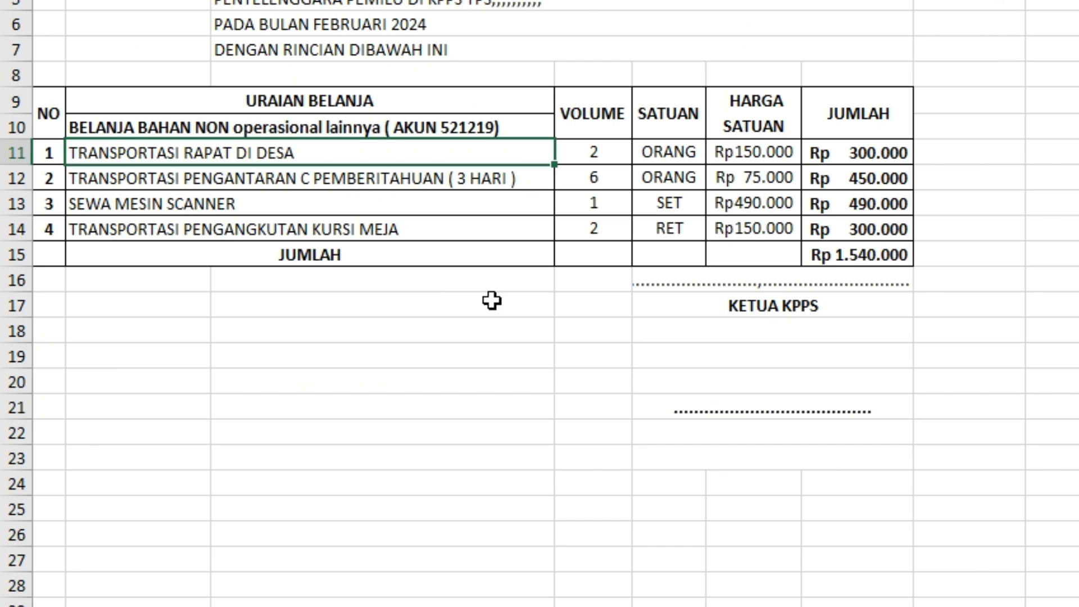
# Examine the volume, unit, unit price and total of the TRANSPORTASI PENGANTARAN C PEMBERITAHUAN row.
pyautogui.click(241, 184)
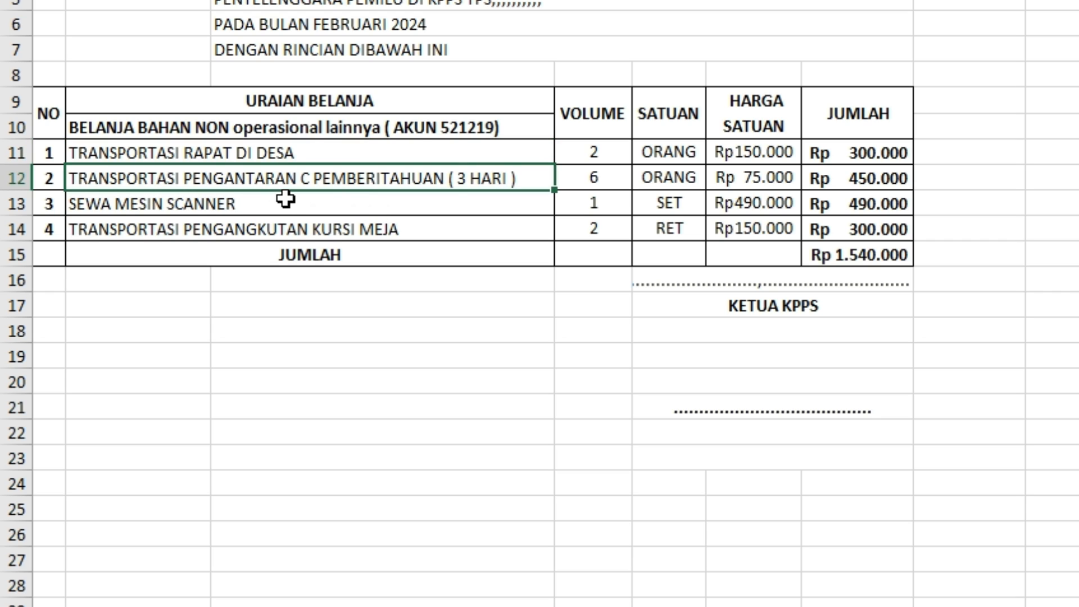
pyautogui.click(596, 184)
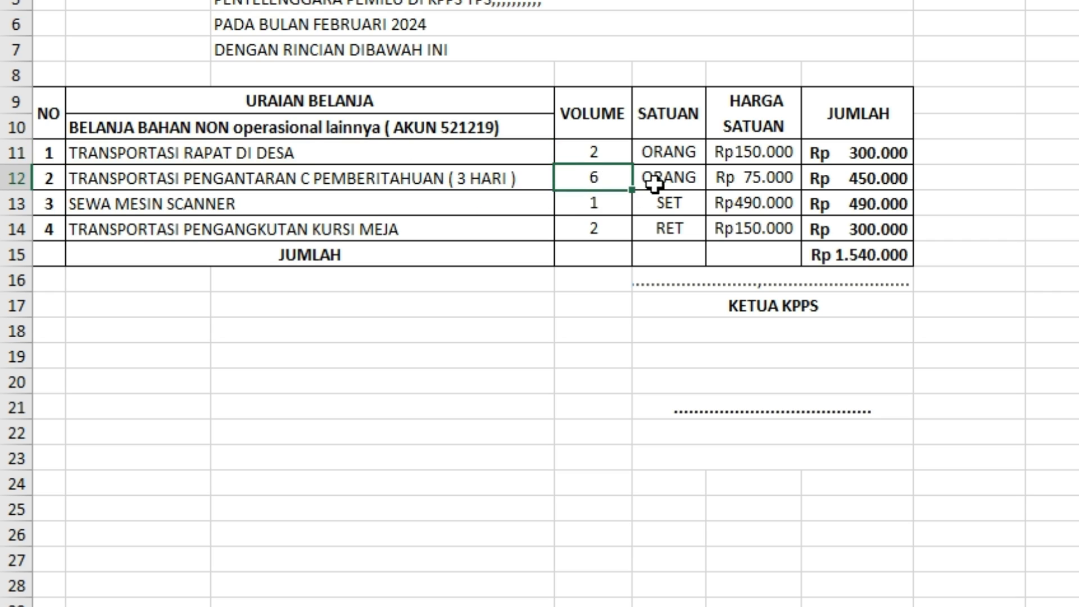
pyautogui.click(661, 181)
pyautogui.click(751, 182)
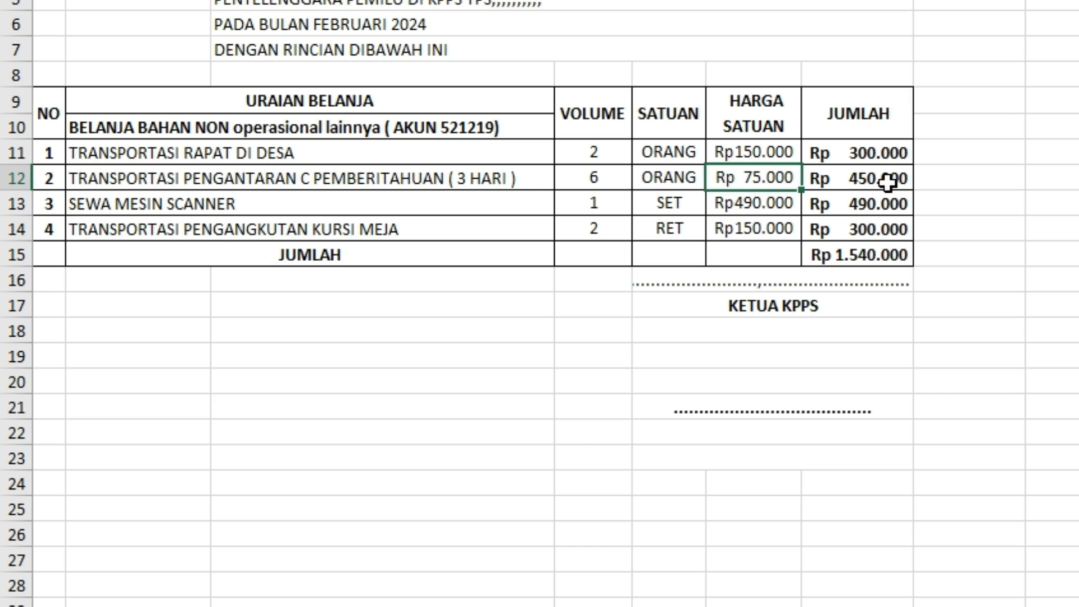
pyautogui.click(858, 185)
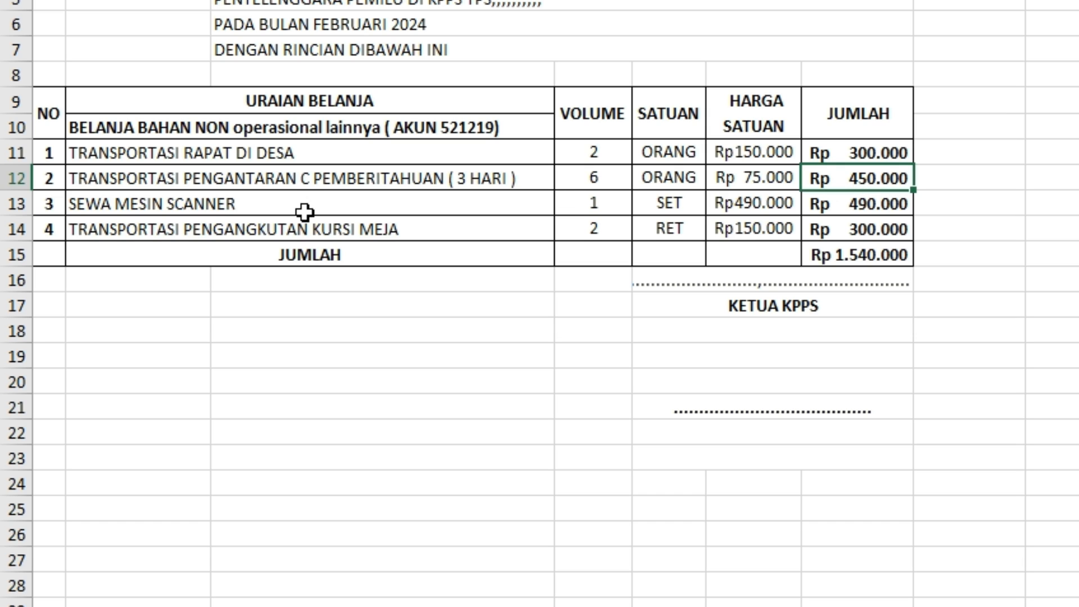
# Select SEWA MESIN SCANNER on the budget sheet and open the SURAT PERJANJIAN SEWA SEWA document from the BUKTI PENGELUARAN folder in File Explorer.
pyautogui.click(341, 225)
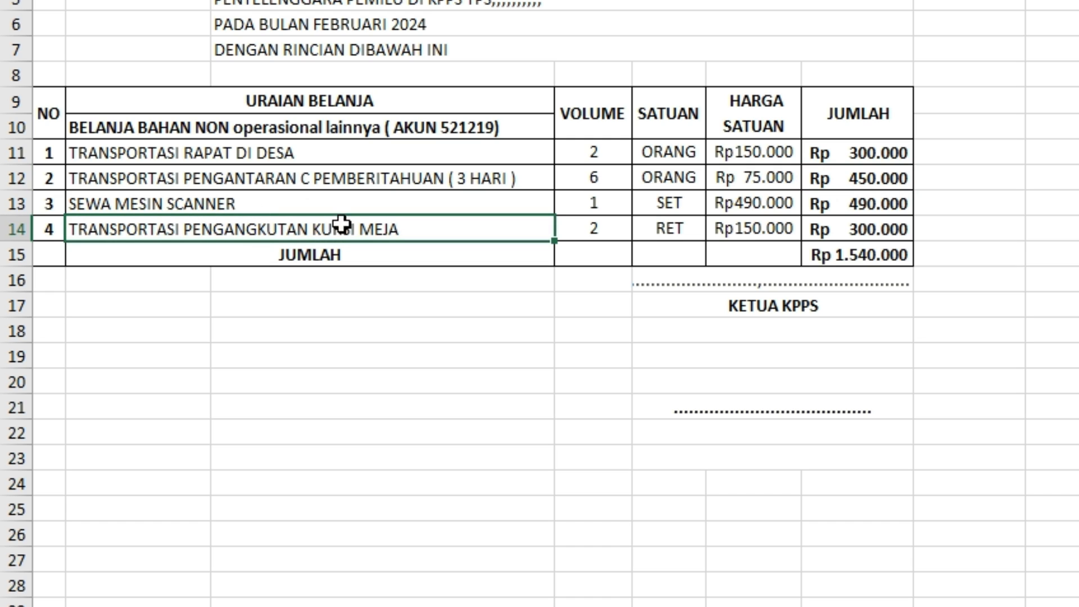
pyautogui.click(232, 207)
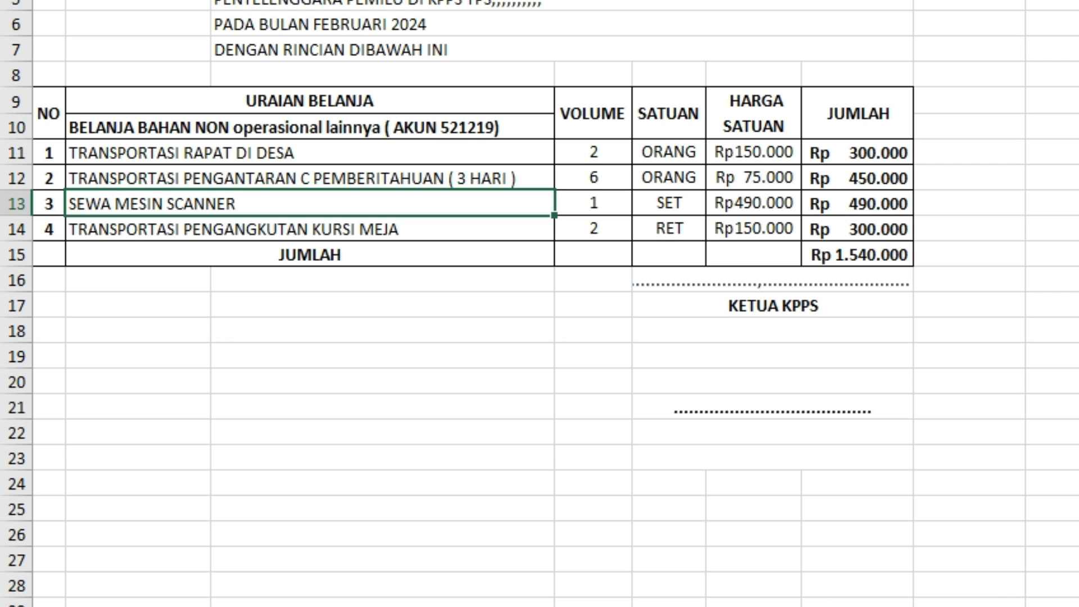
pyautogui.moveTo(583, 606)
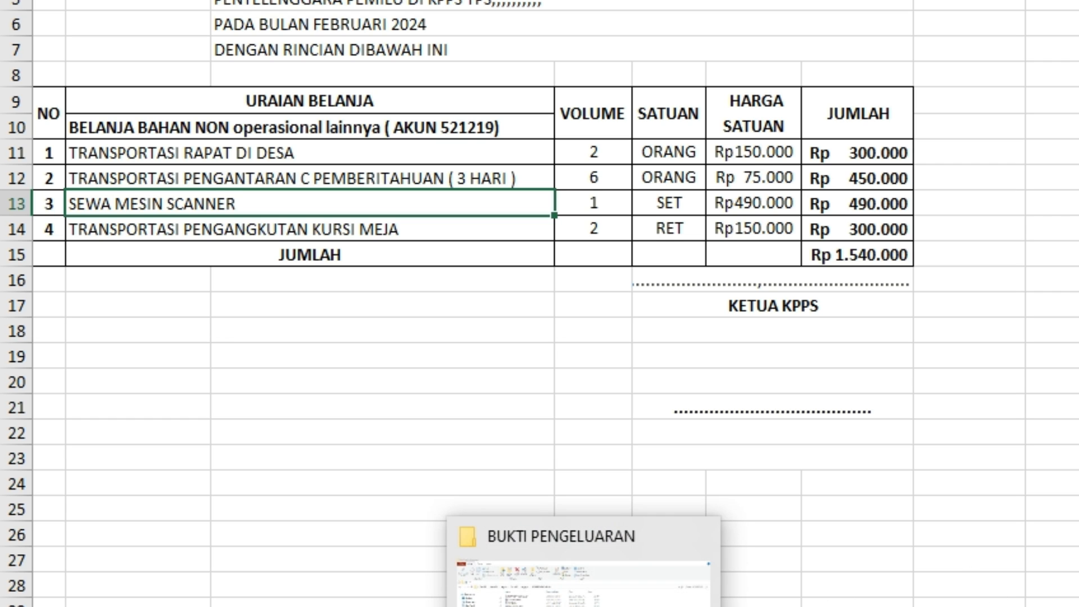
pyautogui.click(583, 585)
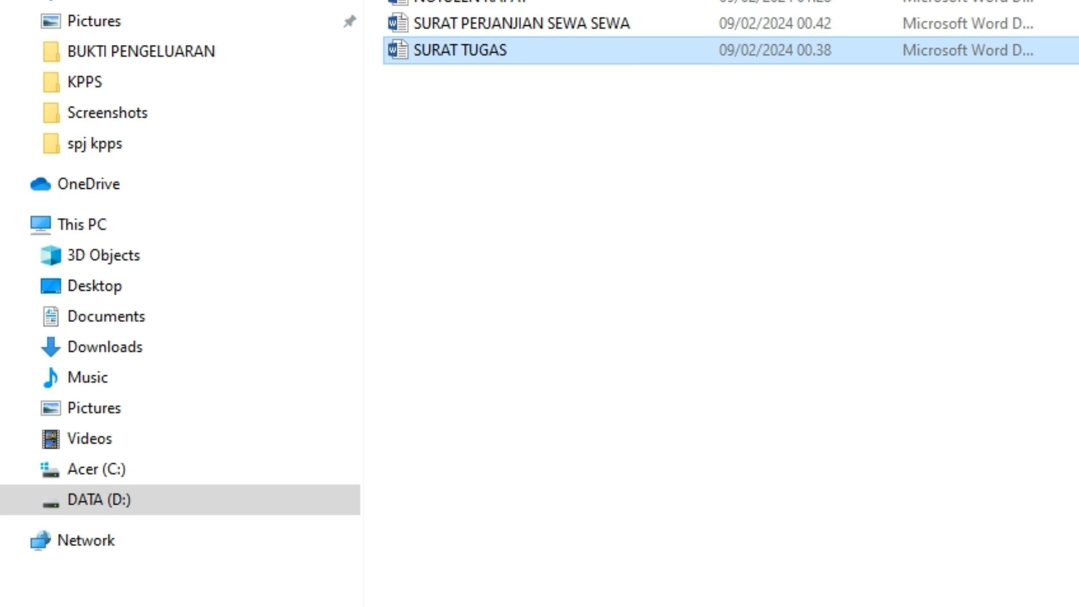
pyautogui.doubleClick(599, 26)
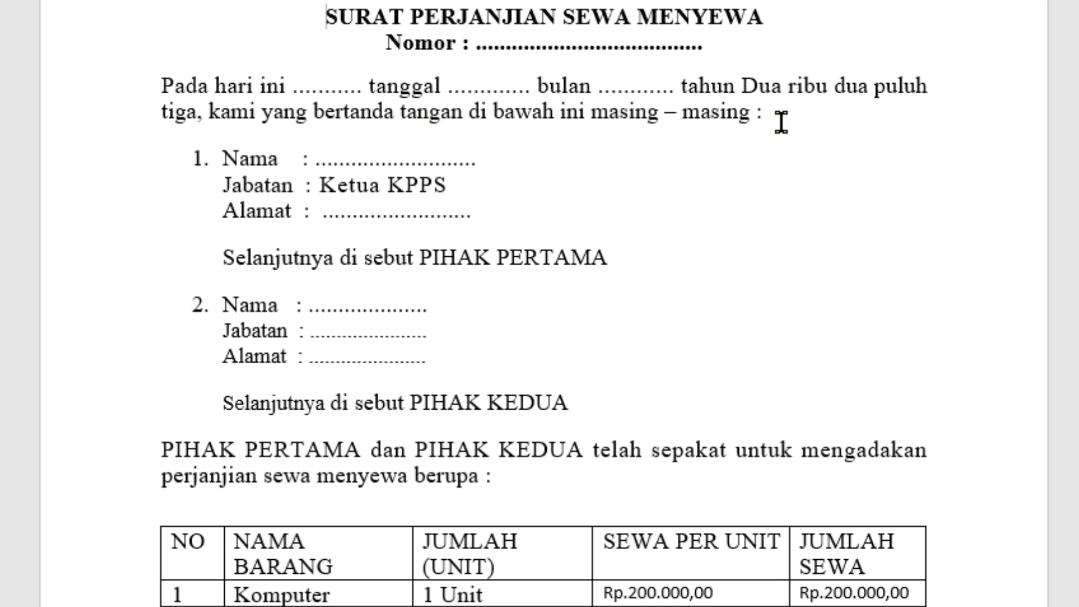
# Review the party details in the rental agreement and highlight the Komputer and Printer rows in the rental items table.
pyautogui.scroll(-1, 270, 213)
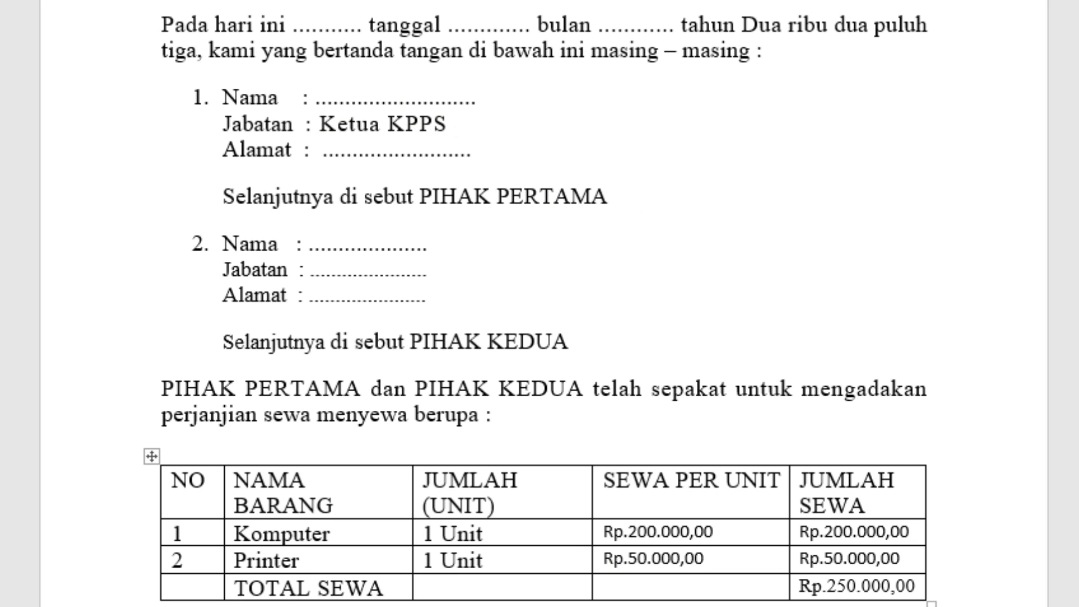
pyautogui.scroll(-2, 315, 287)
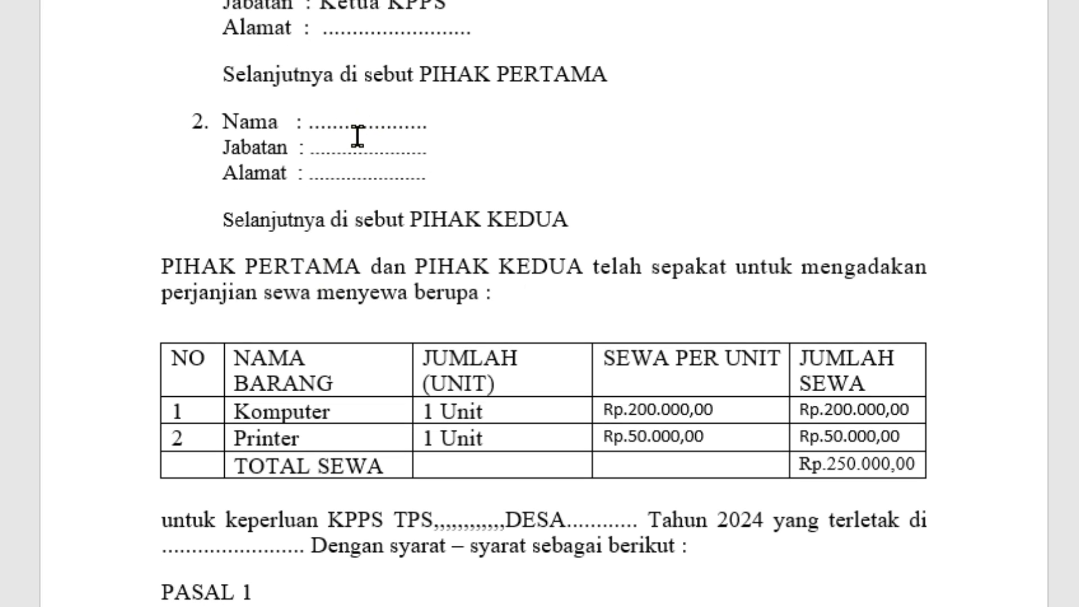
pyautogui.scroll(-3, 572, 230)
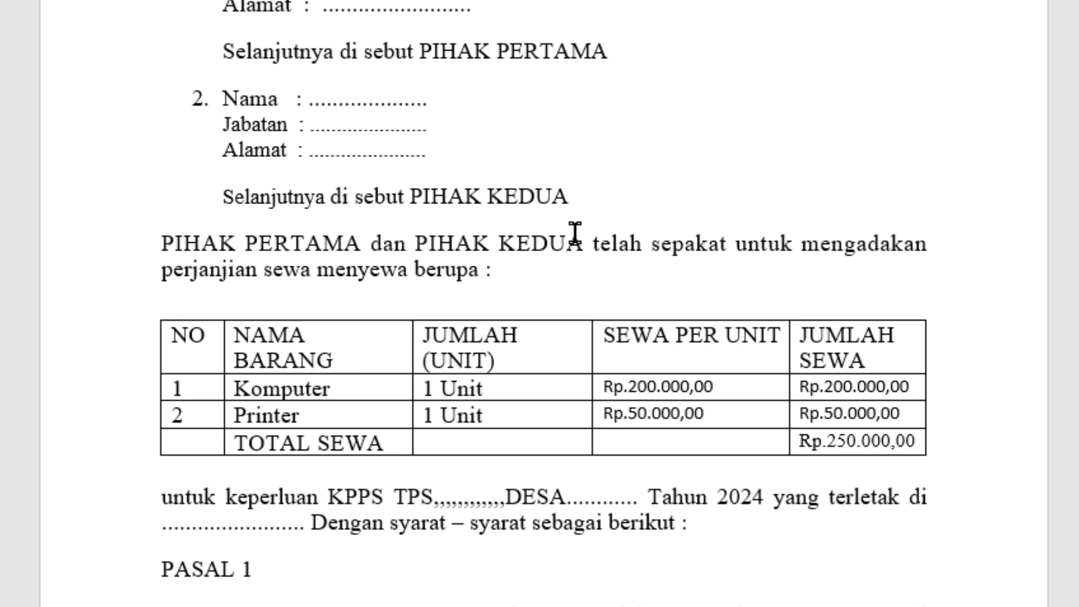
pyautogui.scroll(-1, 578, 240)
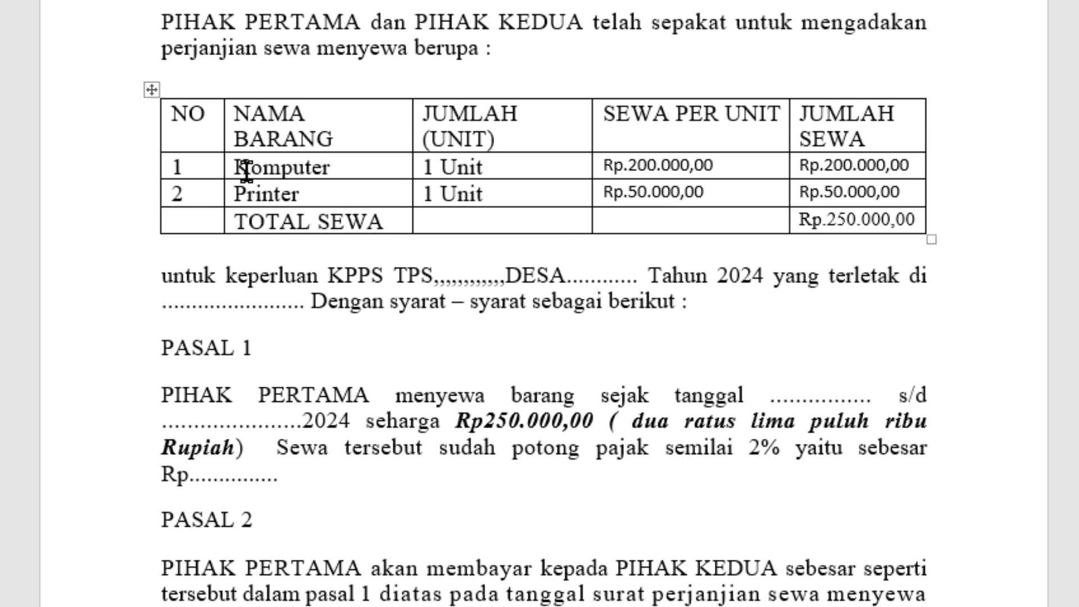
pyautogui.moveTo(241, 168); pyautogui.dragTo(846, 200)
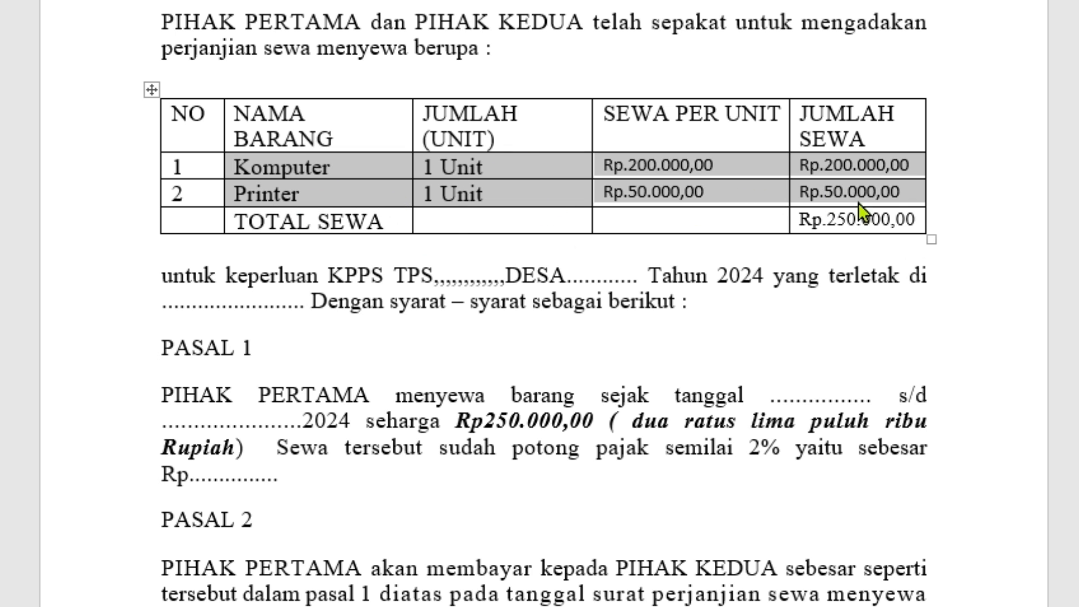
# Read through the rental agreement's PASAL clauses and signature area, highlighting the MENGETAHUI block for the Sekertaris PPS.
pyautogui.scroll(-2, 525, 284)
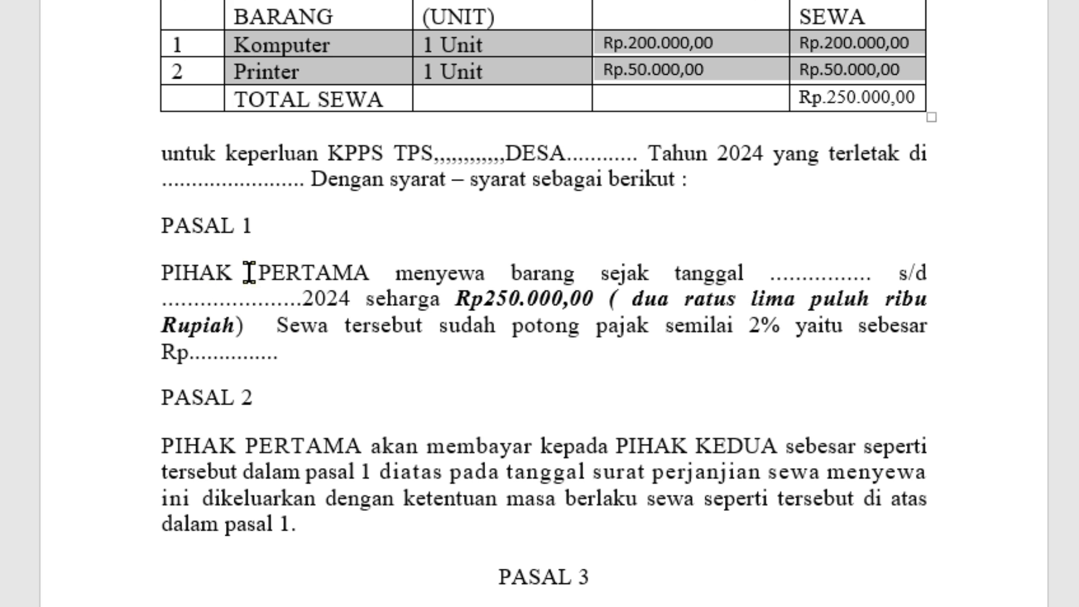
pyautogui.scroll(-1, 297, 335)
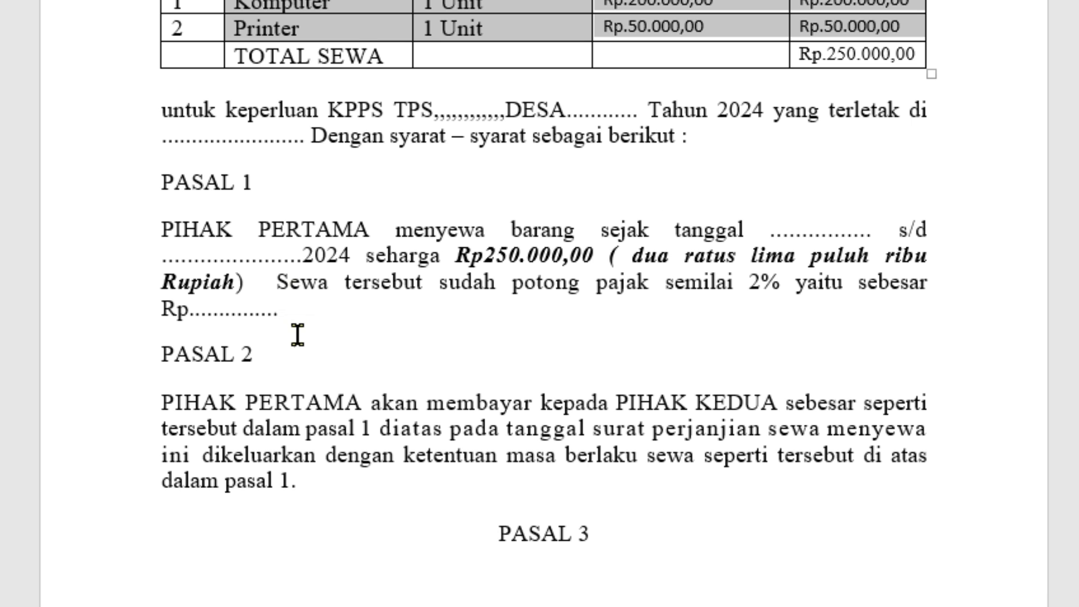
pyautogui.scroll(-15, 298, 335)
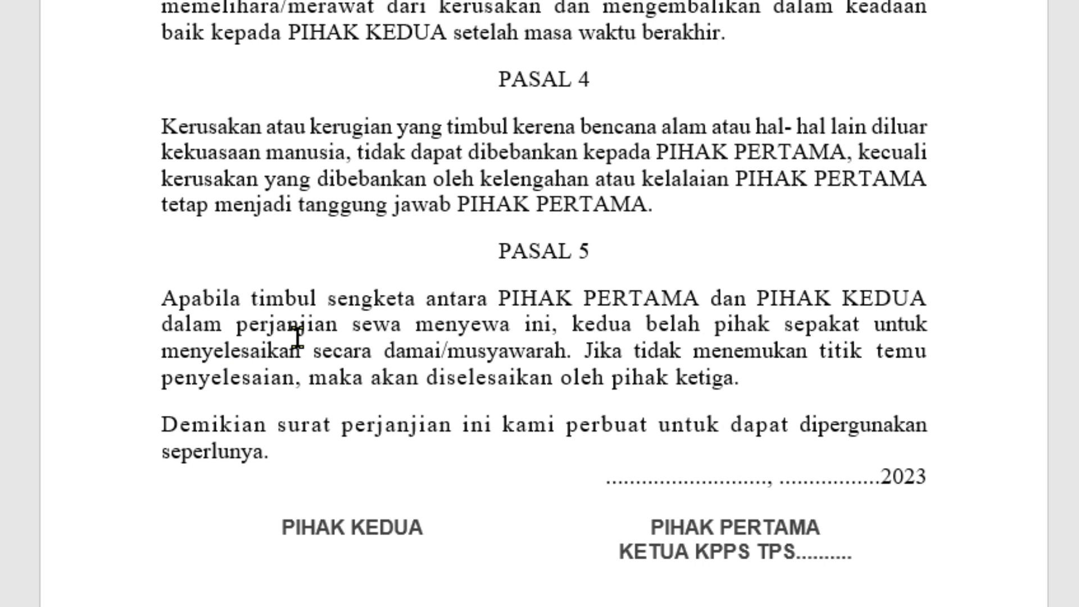
pyautogui.scroll(-10, 297, 335)
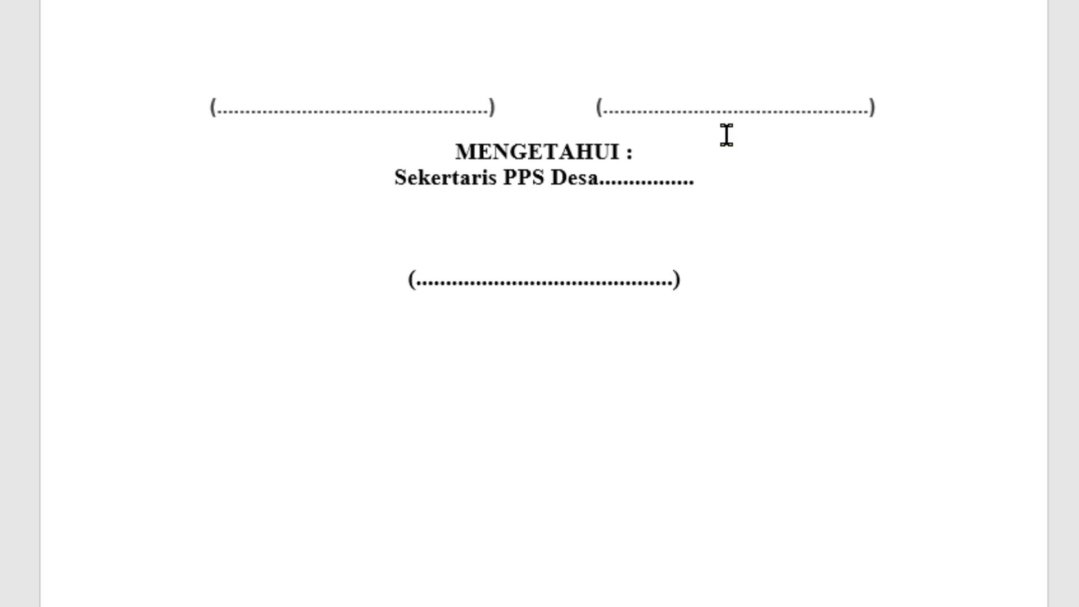
pyautogui.moveTo(551, 156); pyautogui.dragTo(730, 286)
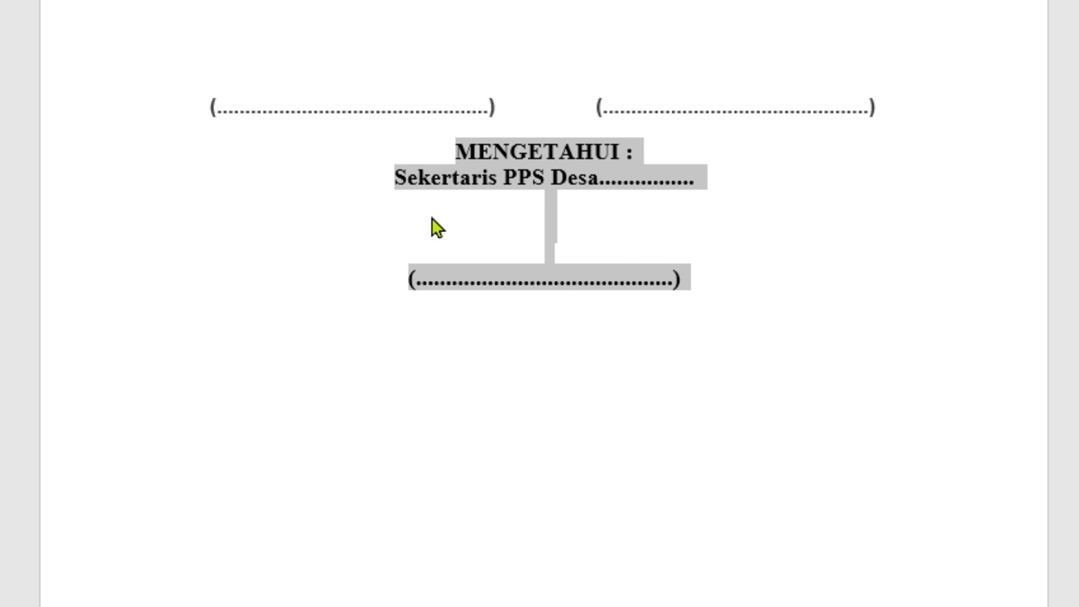
pyautogui.click(697, 181)
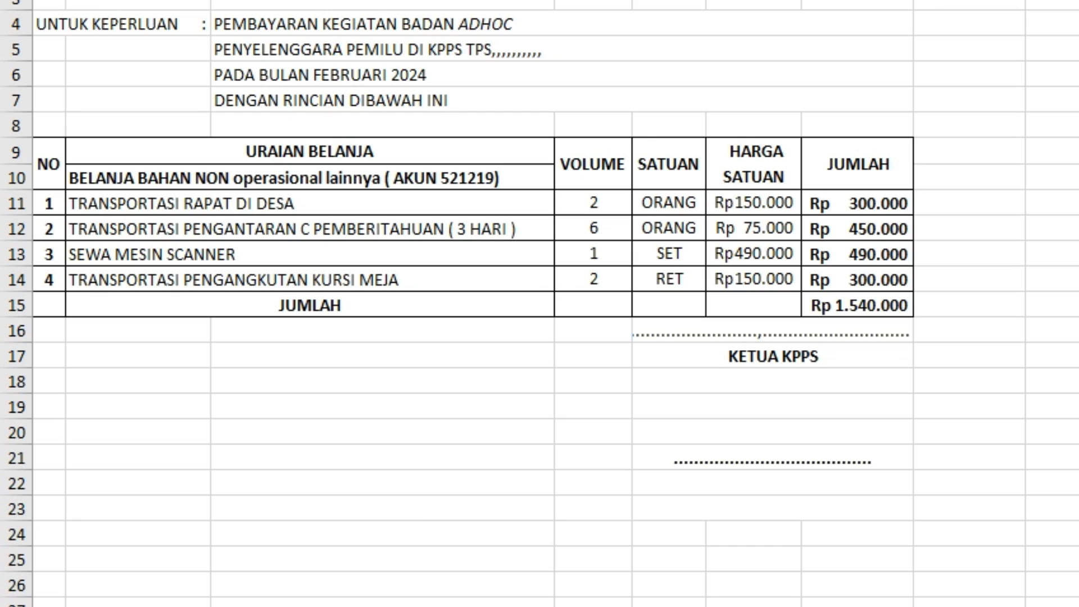
# Select TRANSPORTASI PENGANGKUTAN KURSI MEJA on the Excel budget sheet, and open the KUITANSI Word document from File Explorer.
pyautogui.press('Up')
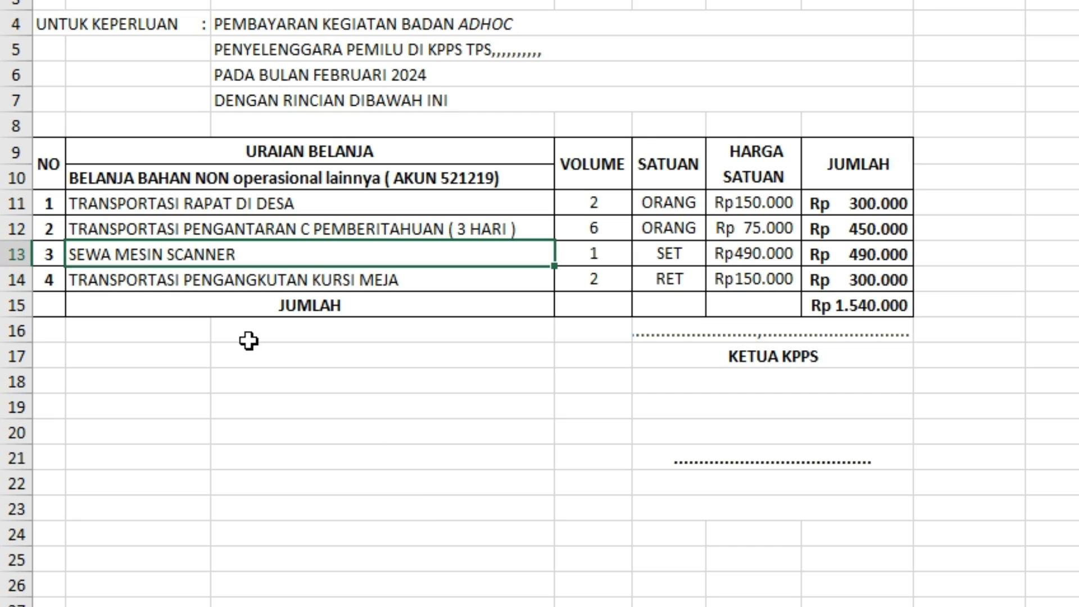
pyautogui.click(151, 281)
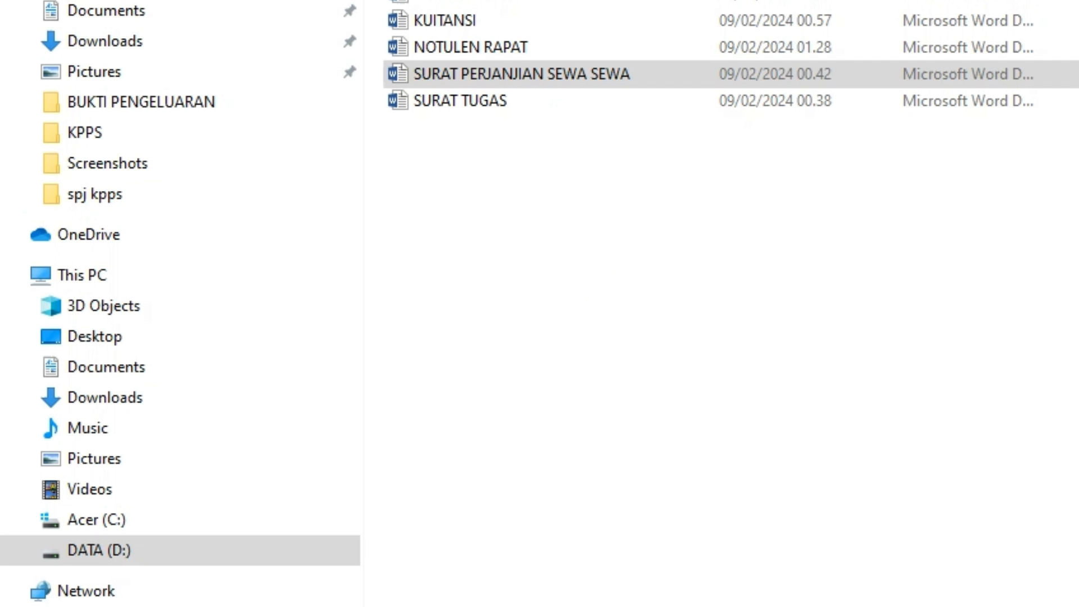
pyautogui.click(522, 74)
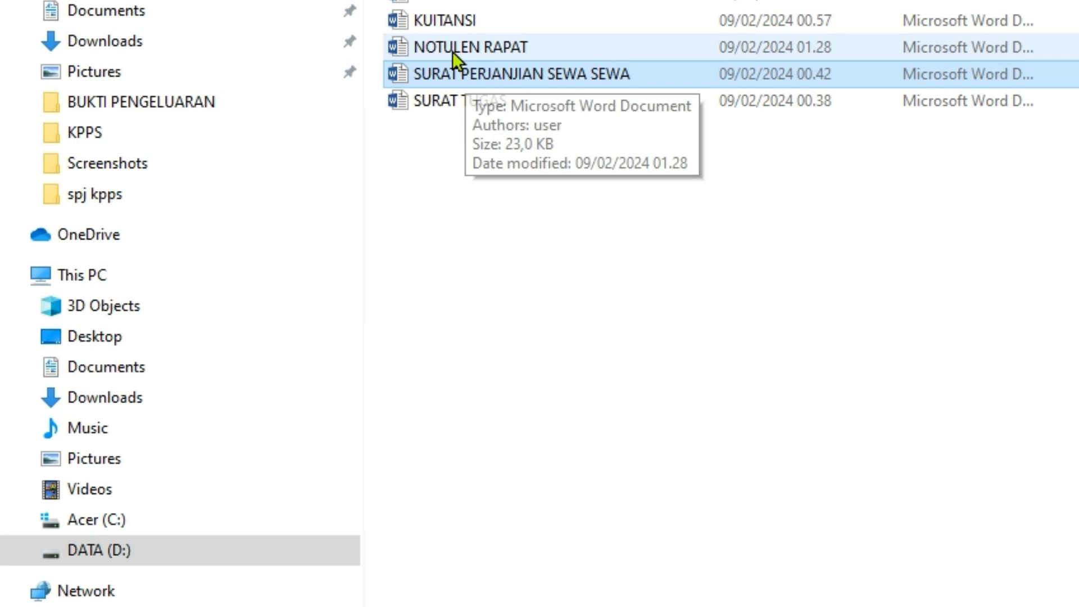
pyautogui.doubleClick(480, 22)
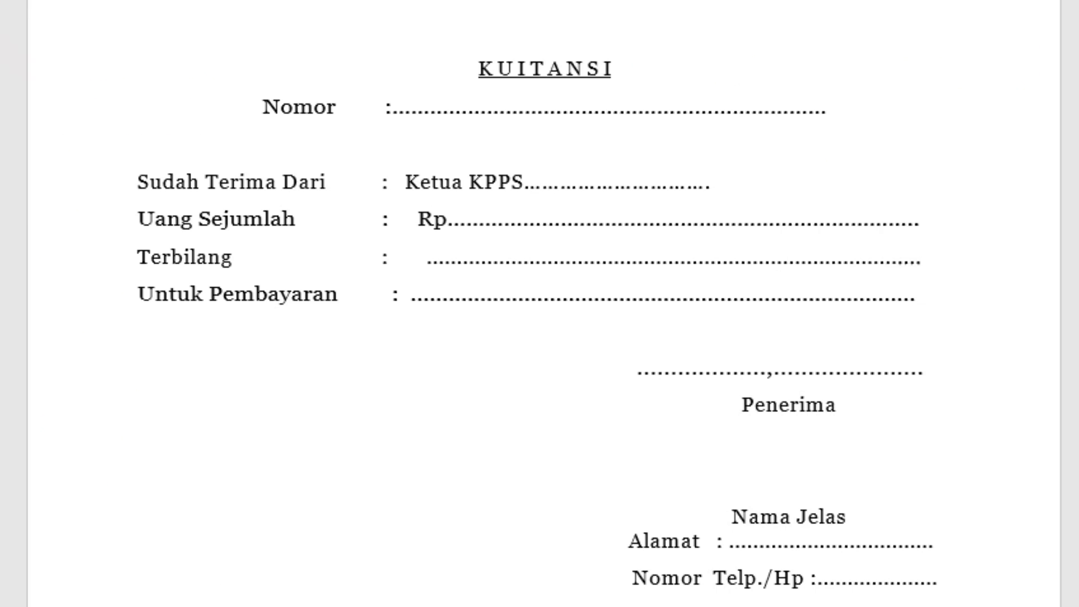
# Highlight the blank Nomor line under the KUITANSI heading to point out where the receipt number goes.
pyautogui.moveTo(409, 107); pyautogui.dragTo(828, 108)
pyautogui.moveTo(400, 110); pyautogui.dragTo(544, 135)
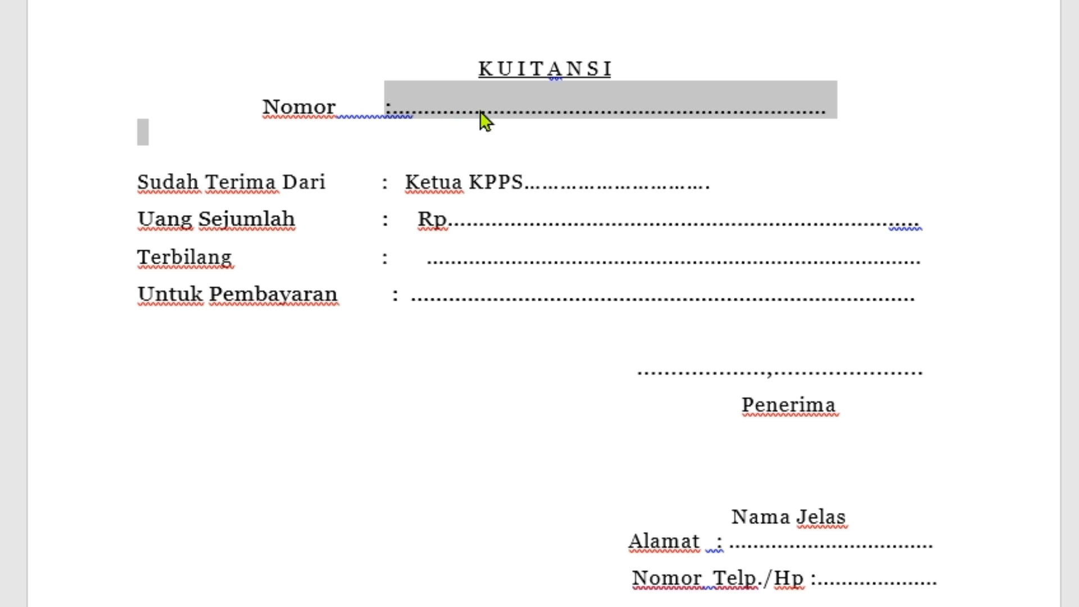
pyautogui.click(414, 132)
pyautogui.moveTo(393, 107); pyautogui.dragTo(657, 108)
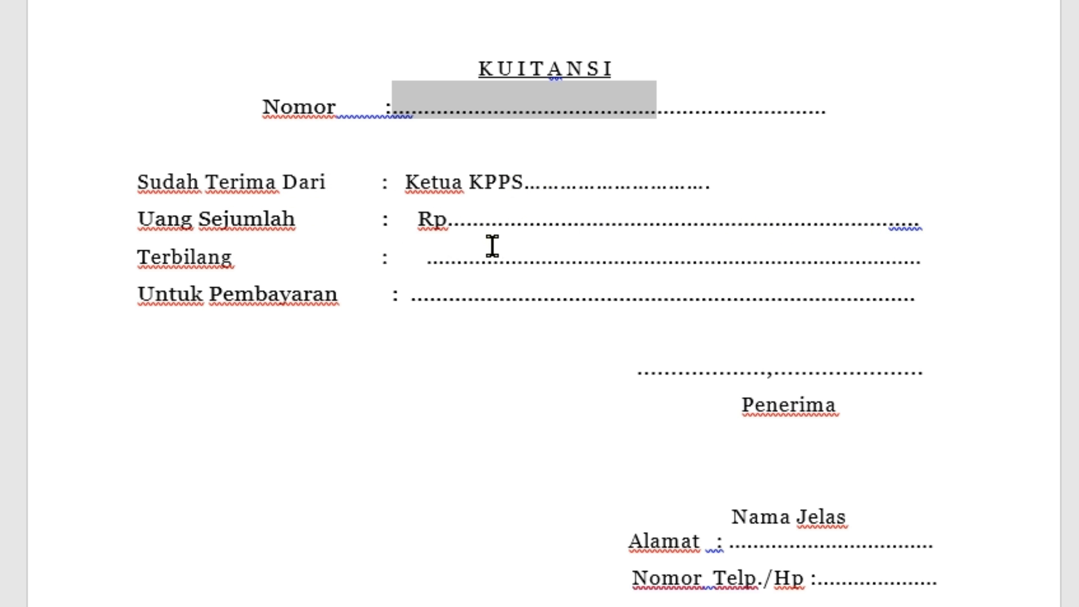
# Fill in the receipt's Uang Sejumlah as Rp150,000,00 and its Terbilang line as SERATUS LIMA PULUH RIBU RUPIAH.
pyautogui.moveTo(453, 216); pyautogui.dragTo(928, 220)
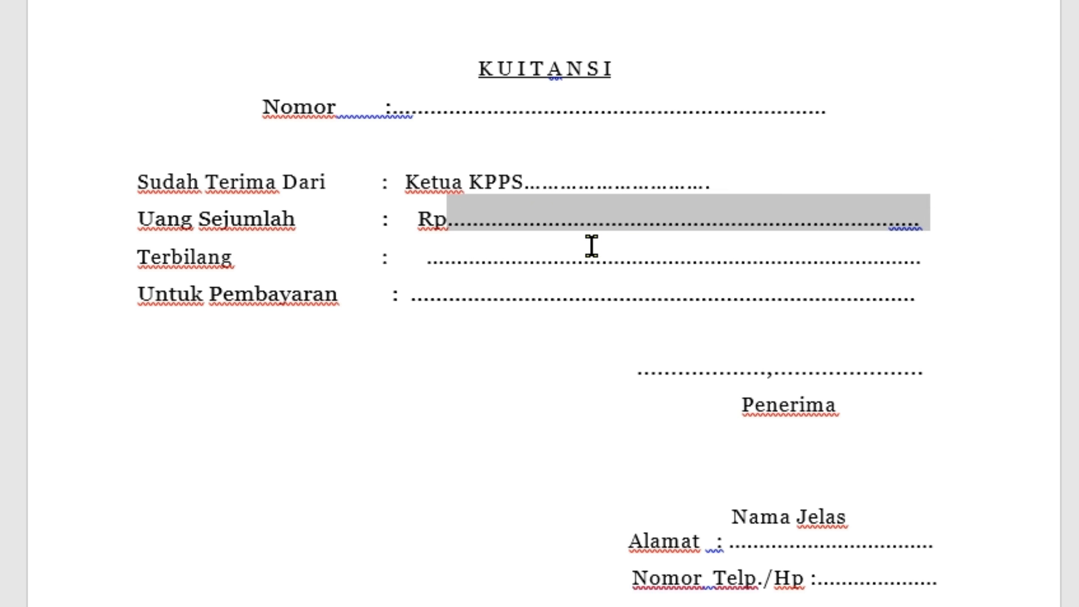
pyautogui.write('15')
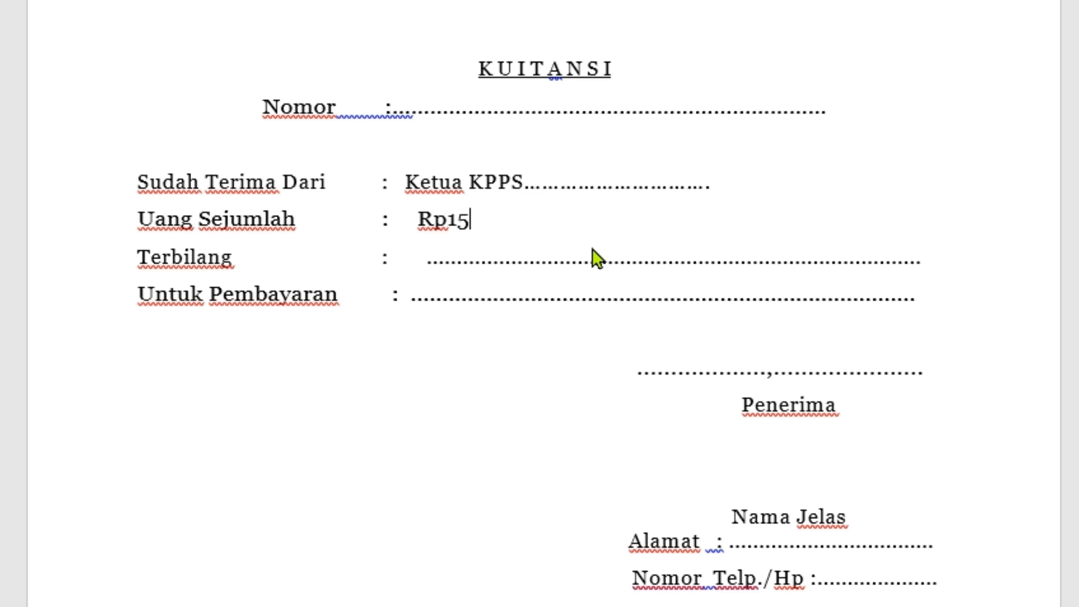
pyautogui.write('0,000')
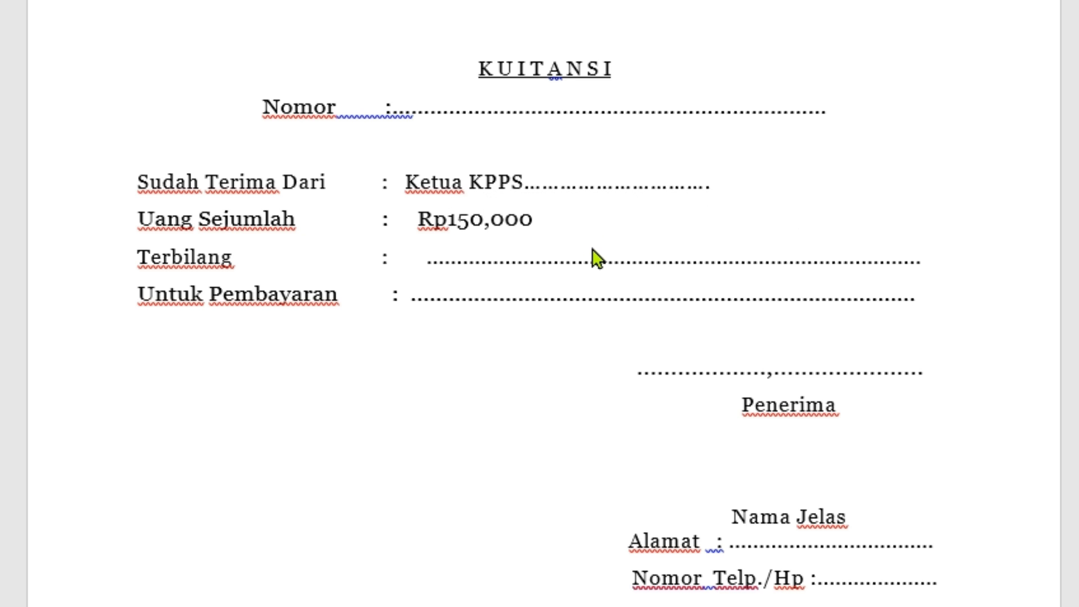
pyautogui.moveTo(416, 261); pyautogui.dragTo(898, 243)
pyautogui.click(431, 261)
pyautogui.moveTo(431, 261); pyautogui.dragTo(917, 276)
pyautogui.write('SERAT')
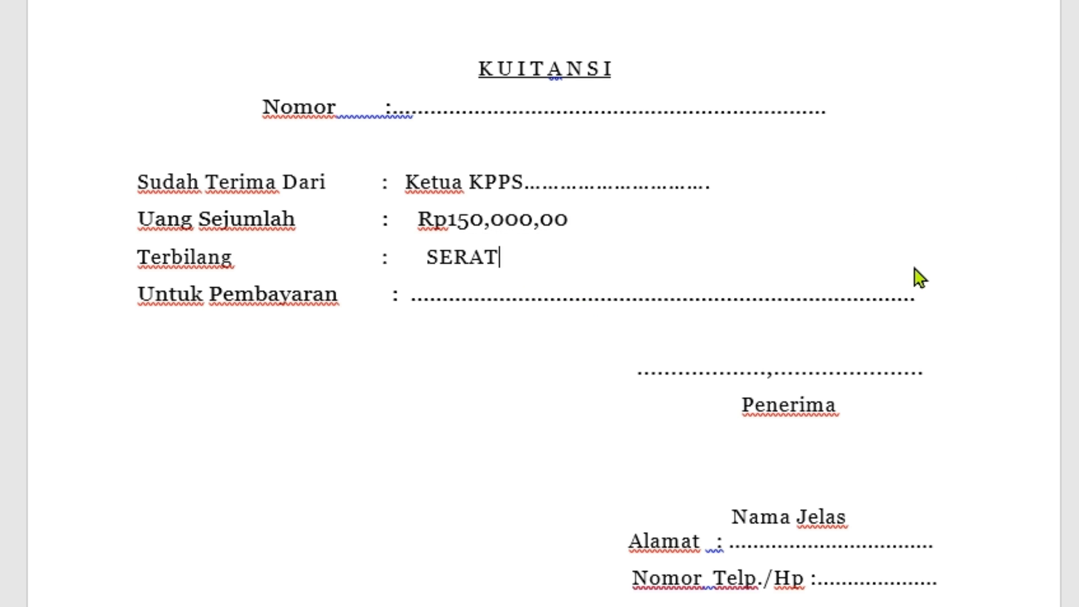
pyautogui.write('US LIMA PULUH RIBU RUPIAH')
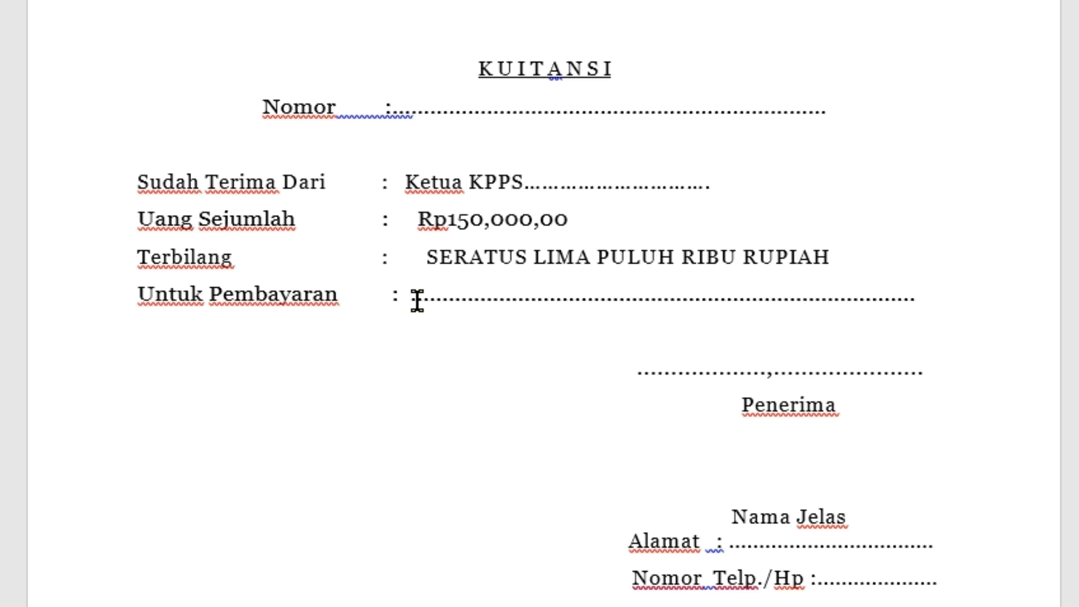
# Replace the dots after Untuk Pembayaran with BIAYA RET PENGANGKUTAN PERALATAN TPS.
pyautogui.moveTo(418, 298); pyautogui.dragTo(893, 289)
pyautogui.write('SE')
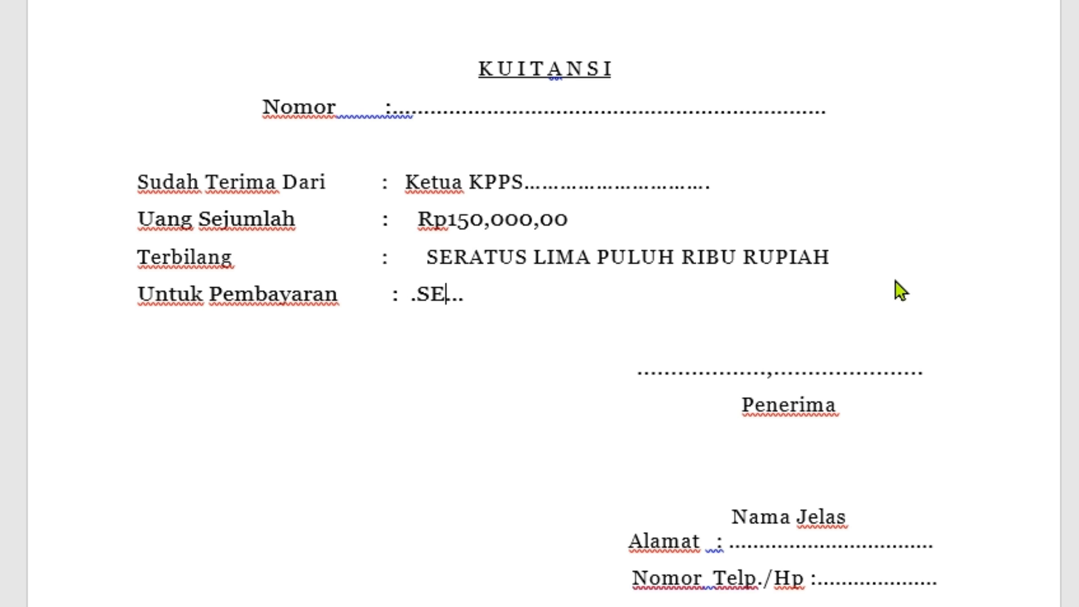
pyautogui.press('BackSpace')
pyautogui.press('BackSpace')
pyautogui.click(894, 277)
pyautogui.press('BackSpace')
pyautogui.press('BackSpace')
pyautogui.press('BackSpace')
pyautogui.write('BIAYA RET')
pyautogui.write('PENG')
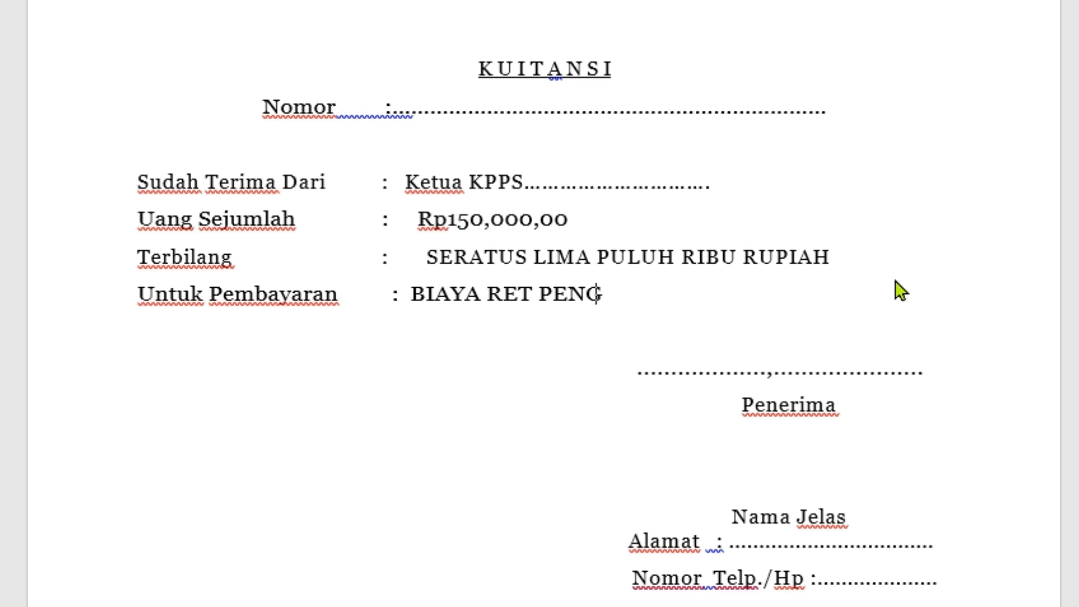
pyautogui.write('ANGKUTAN PE')
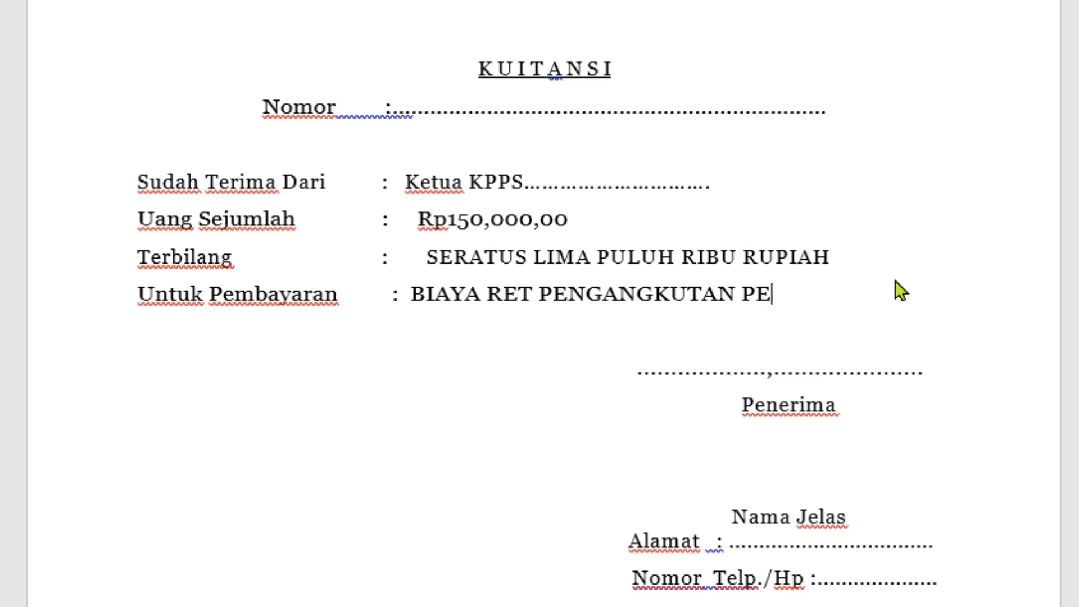
pyautogui.write('RALATAN TPS')
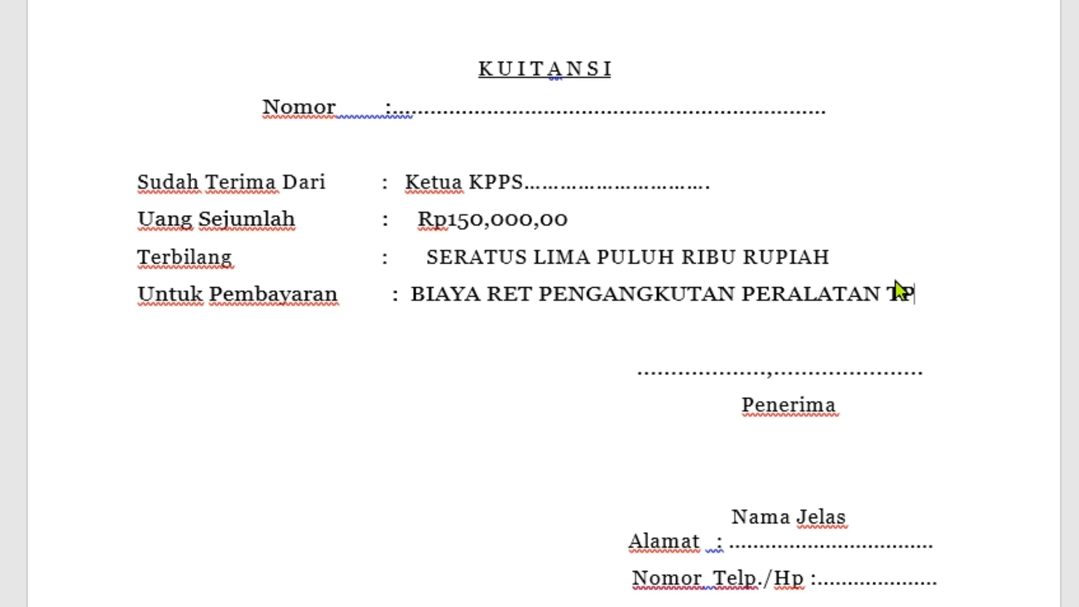